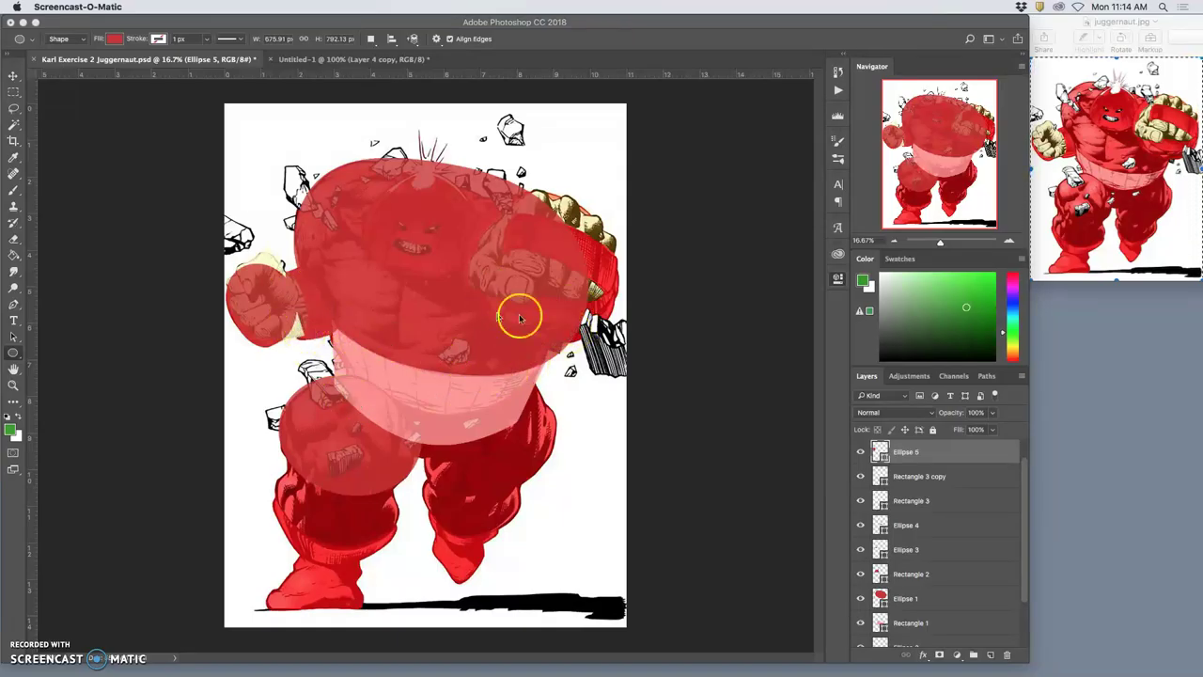
Step: Toggle Ellipse 5's visibility to compare it with the cream fist beneath
click(878, 452)
click(861, 454)
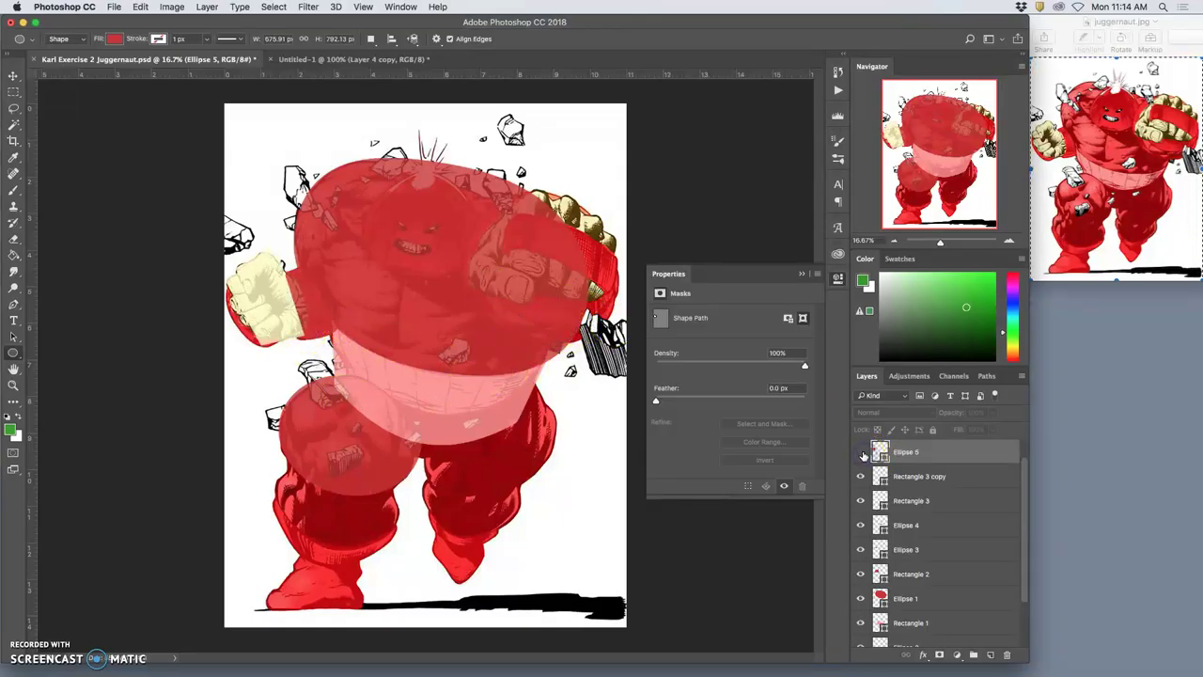
click(862, 453)
click(862, 453)
click(861, 453)
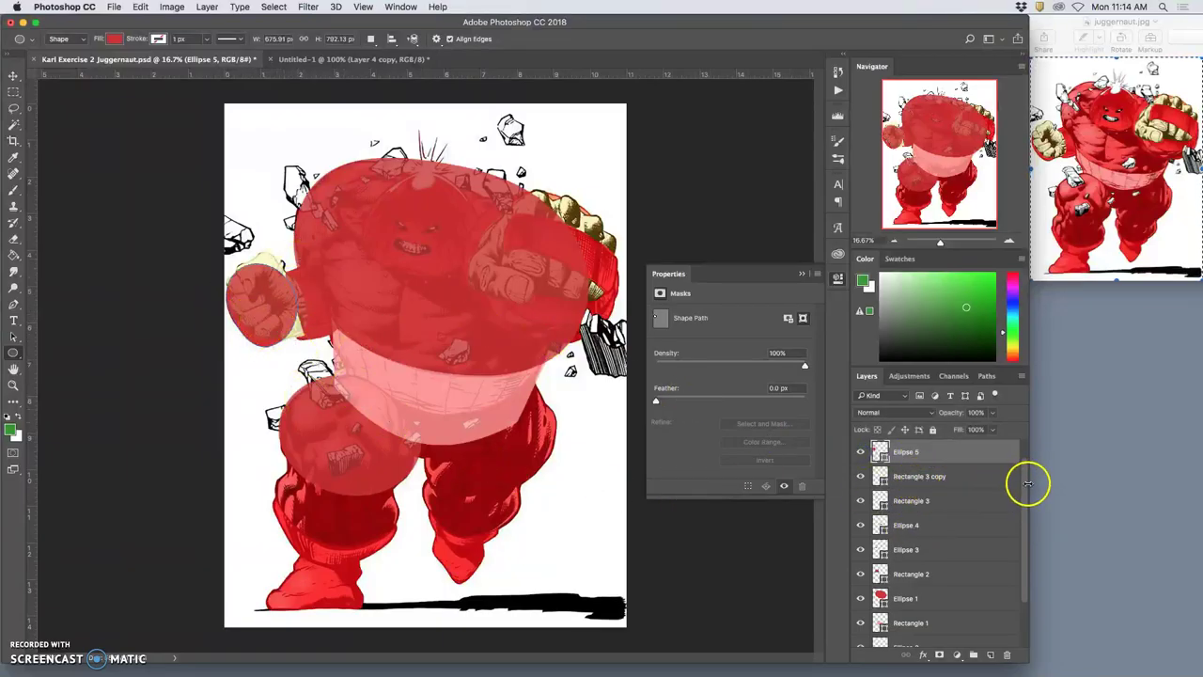
Step: Move Ellipse 5 below Rectangle 3 copy and Rectangle 3 in the layer stack
scroll(1028, 483, up, 1)
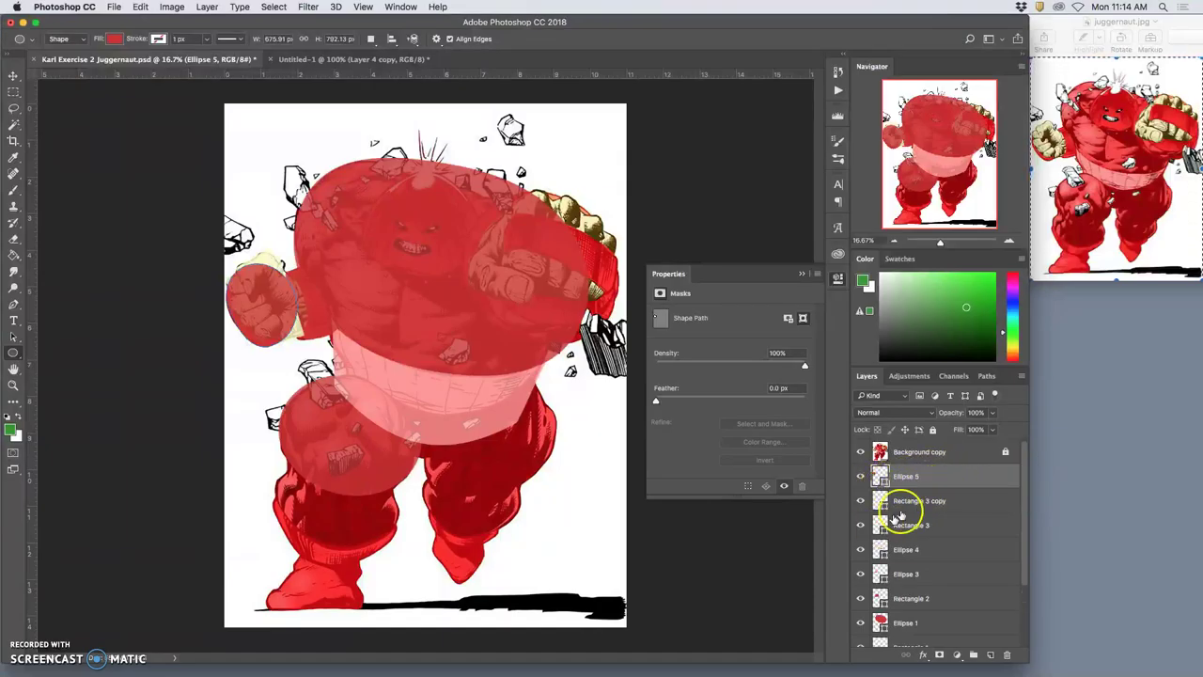
drag(941, 480, 941, 507)
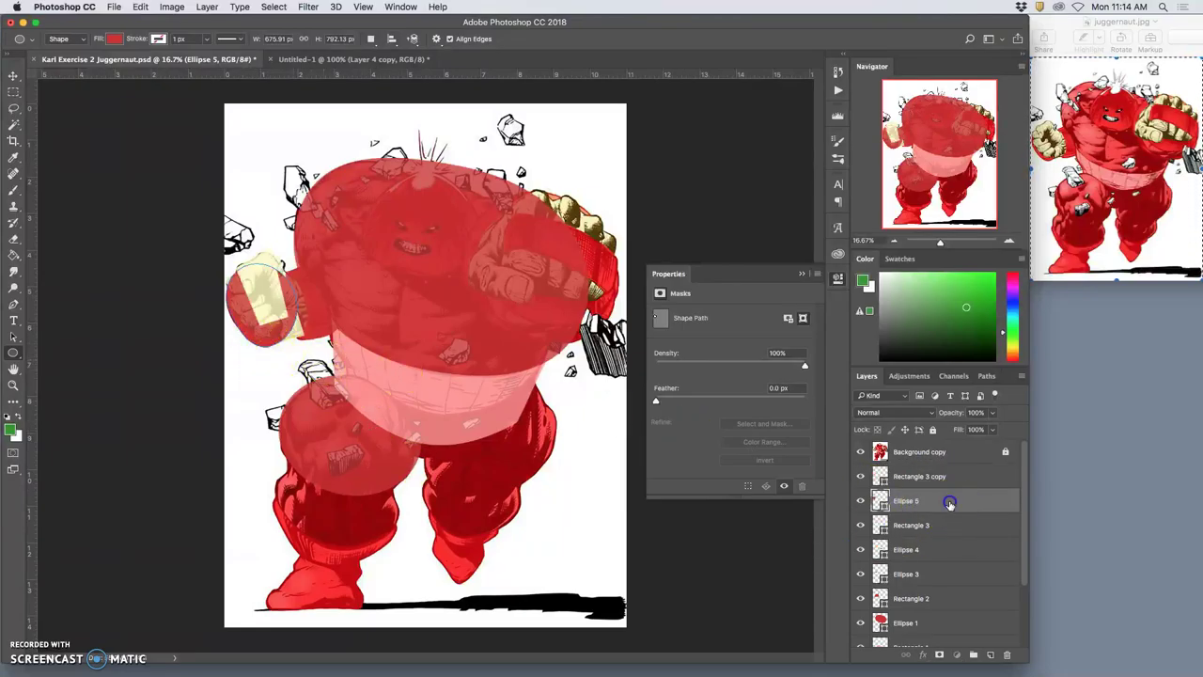
drag(949, 523, 945, 490)
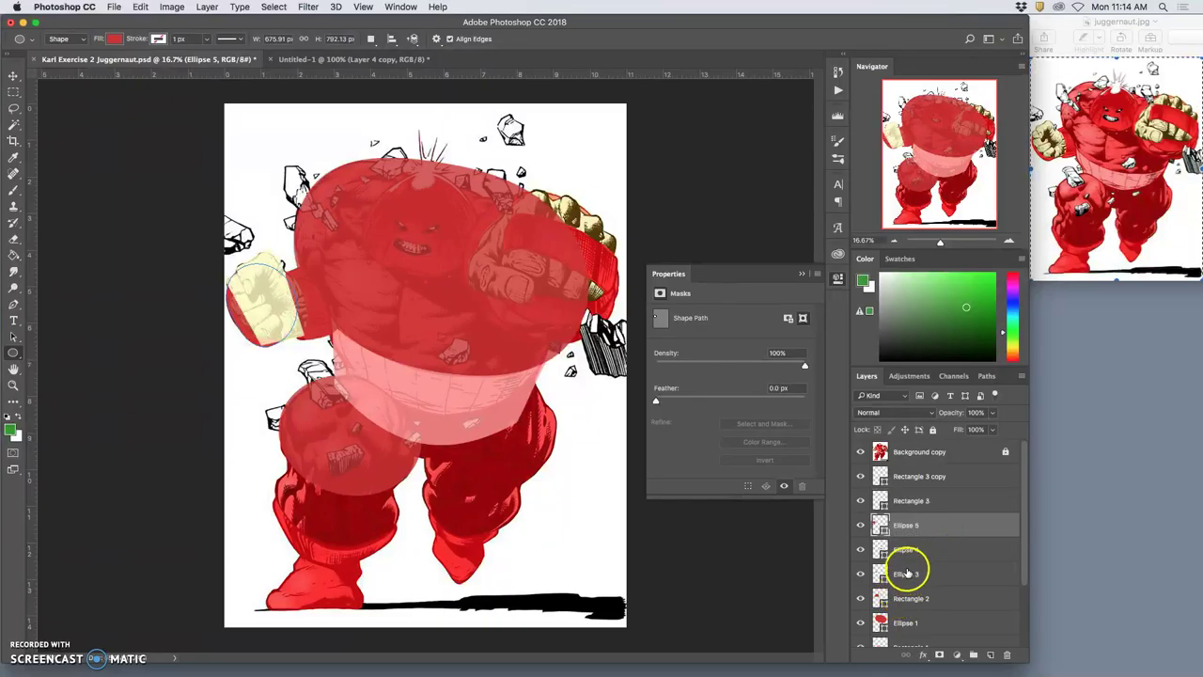
Step: Warp Rectangle 3 to round its left side and raise its bottom edge, then apply it
click(913, 500)
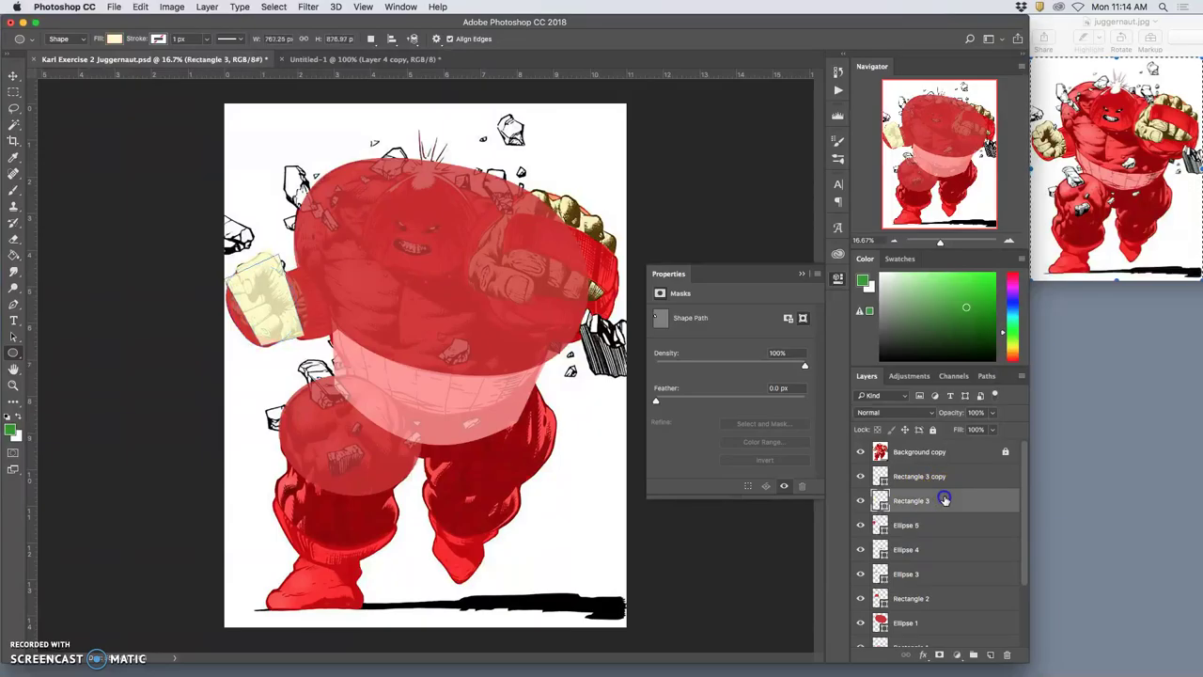
click(860, 501)
click(860, 501)
key(super+t)
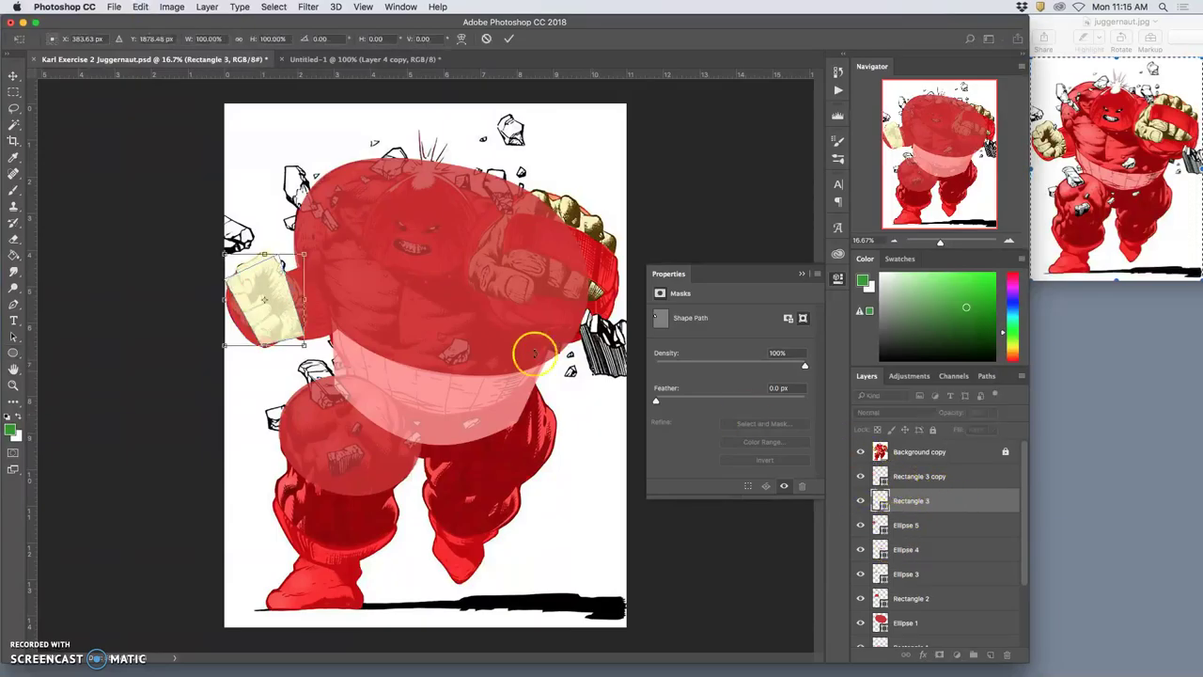
right_click(295, 322)
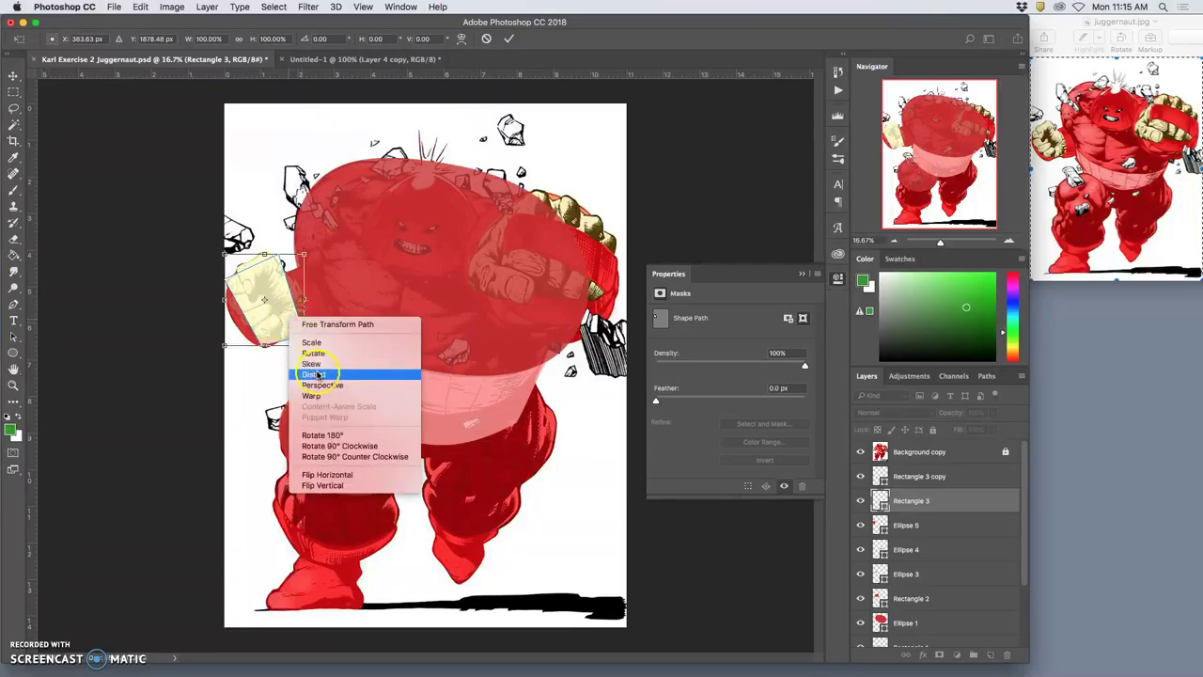
click(312, 395)
drag(243, 315, 233, 276)
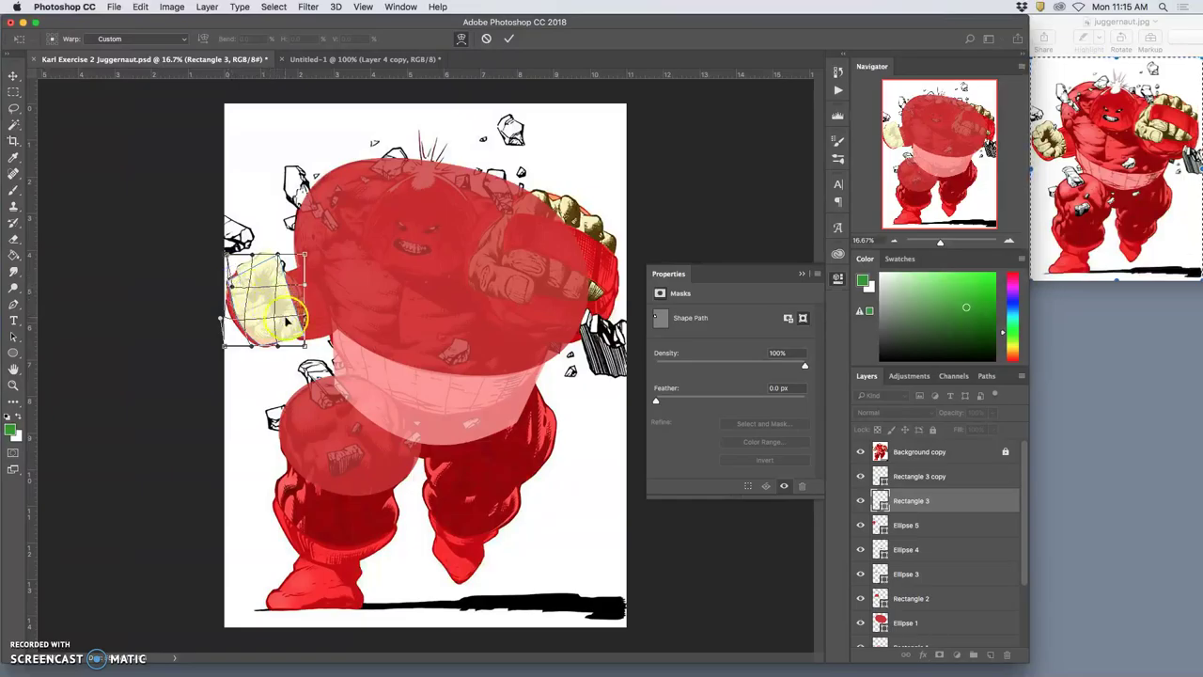
drag(270, 340, 270, 335)
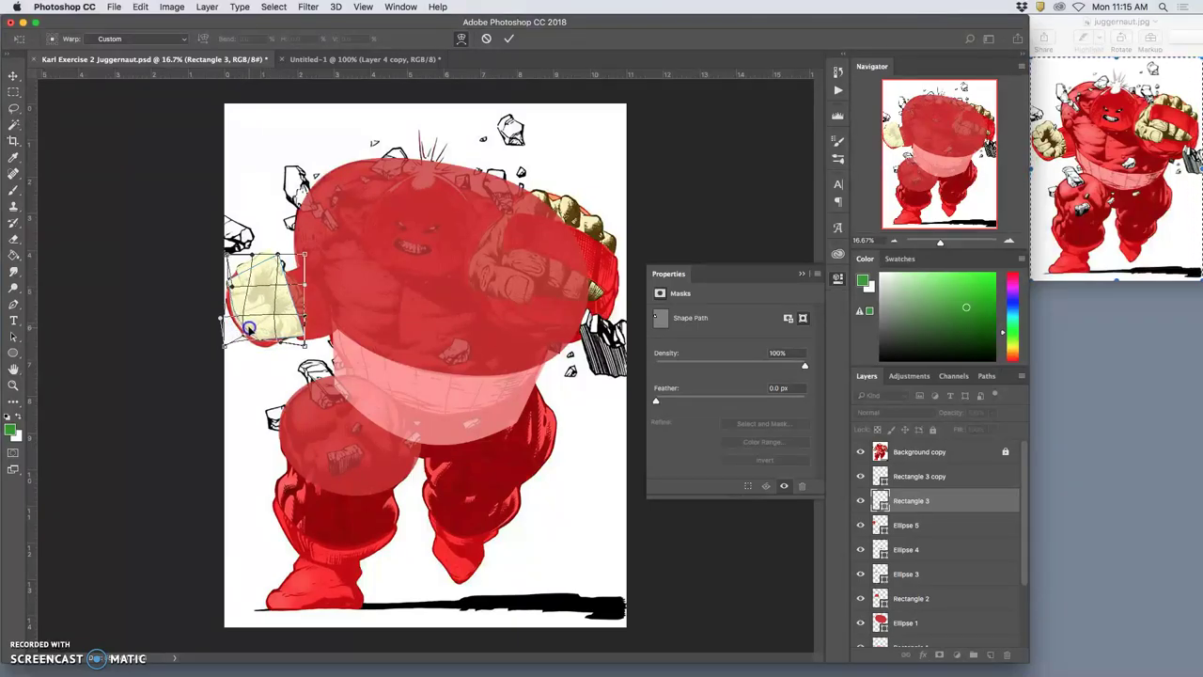
double_click(256, 329)
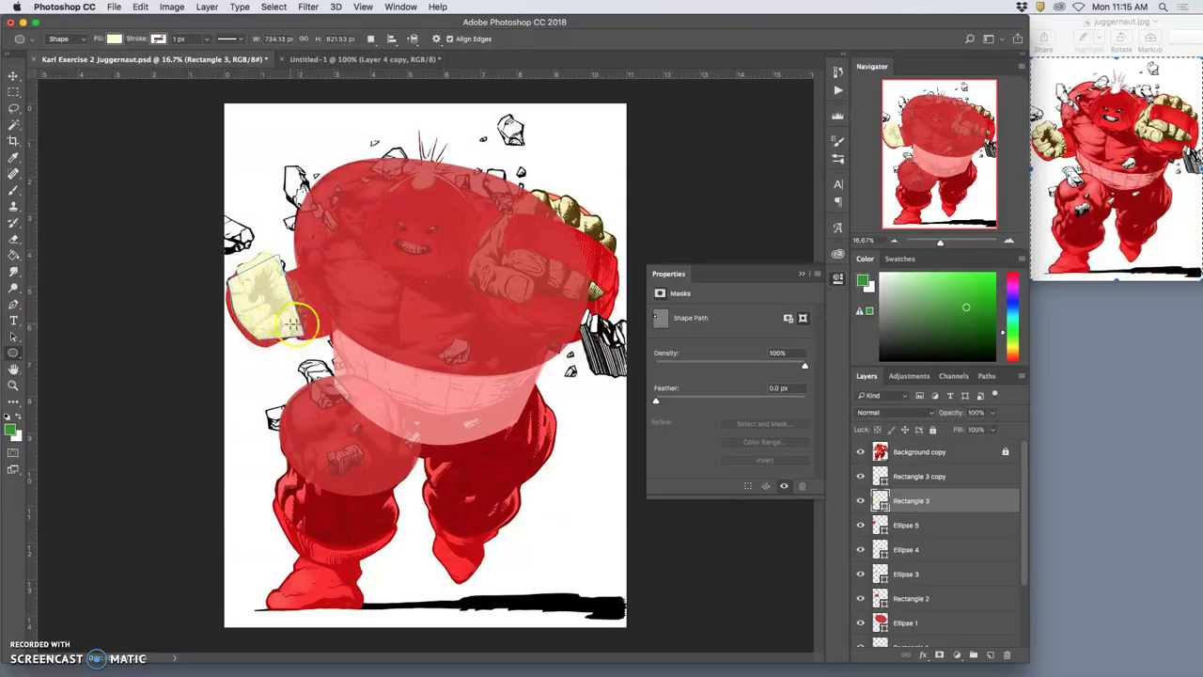
Step: Apply a perspective transform tilting the fist's bottom-right corner slightly upward
key(super+t)
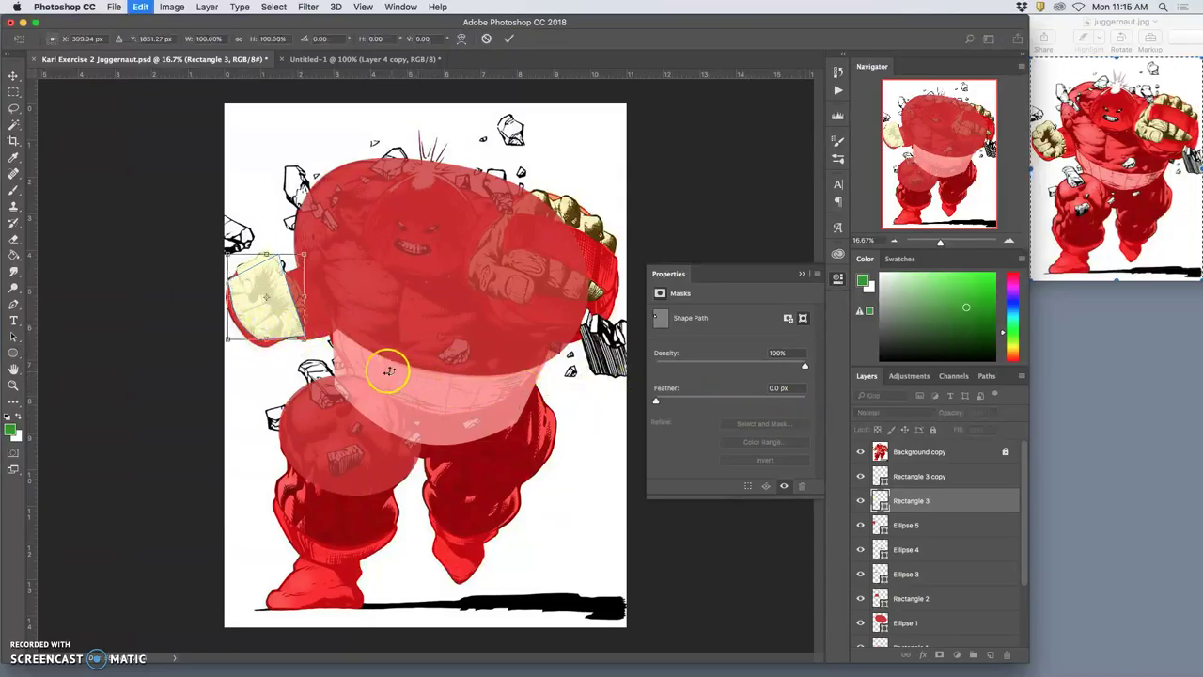
right_click(294, 324)
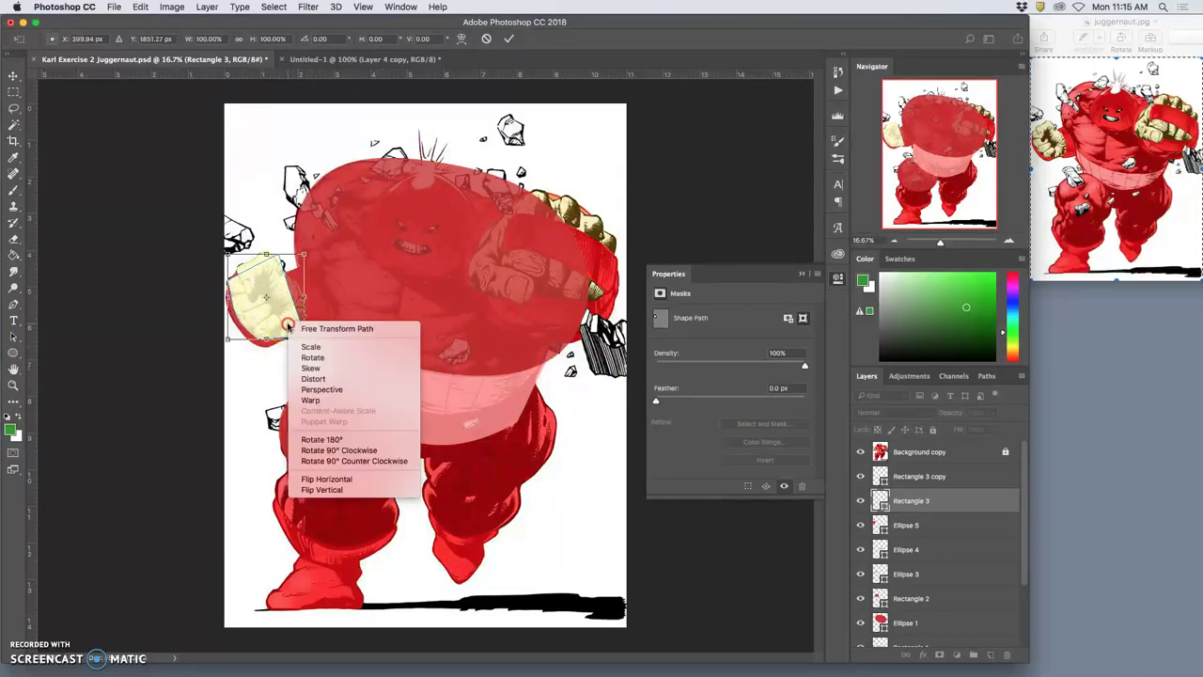
click(320, 389)
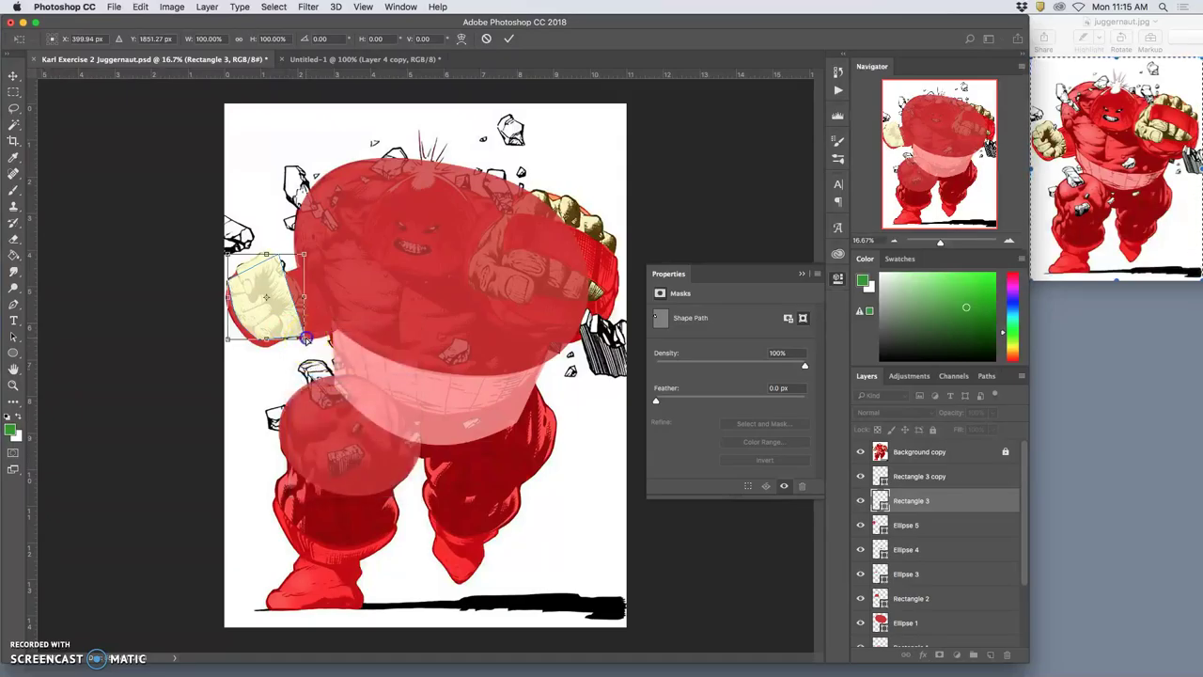
drag(305, 339, 302, 336)
Step: Commit the perspective tilt, then warp the fist's top-right corner and apply it
key(Return)
click(327, 348)
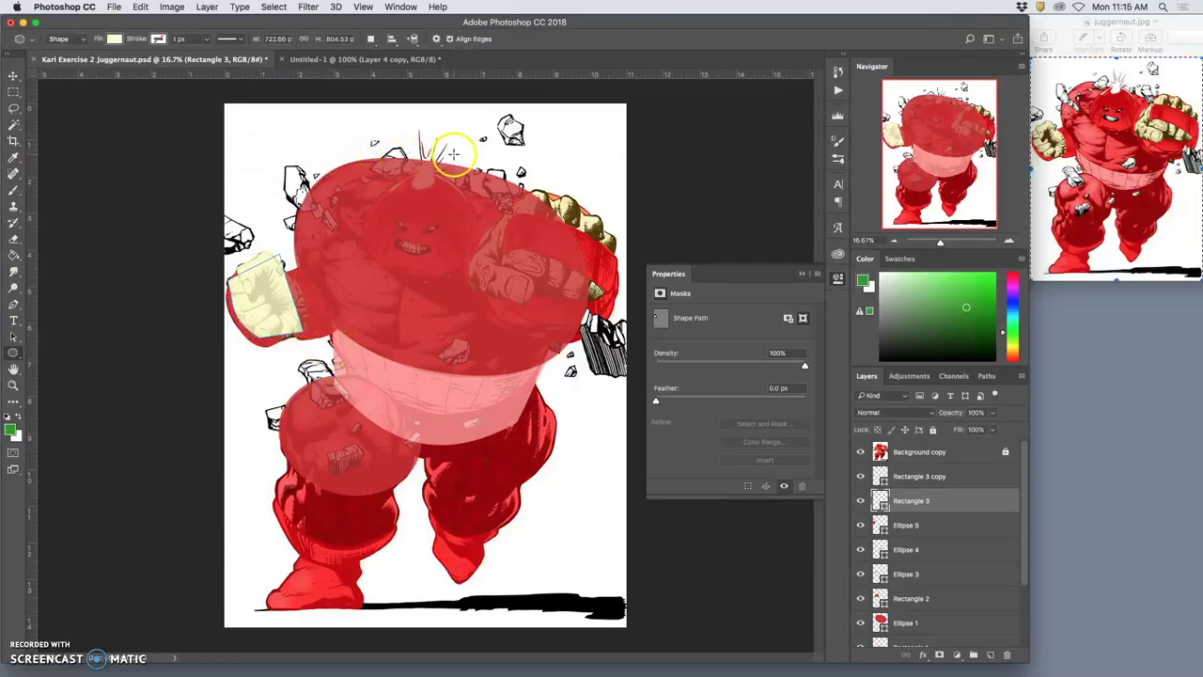
key(ctrl+t)
right_click(273, 270)
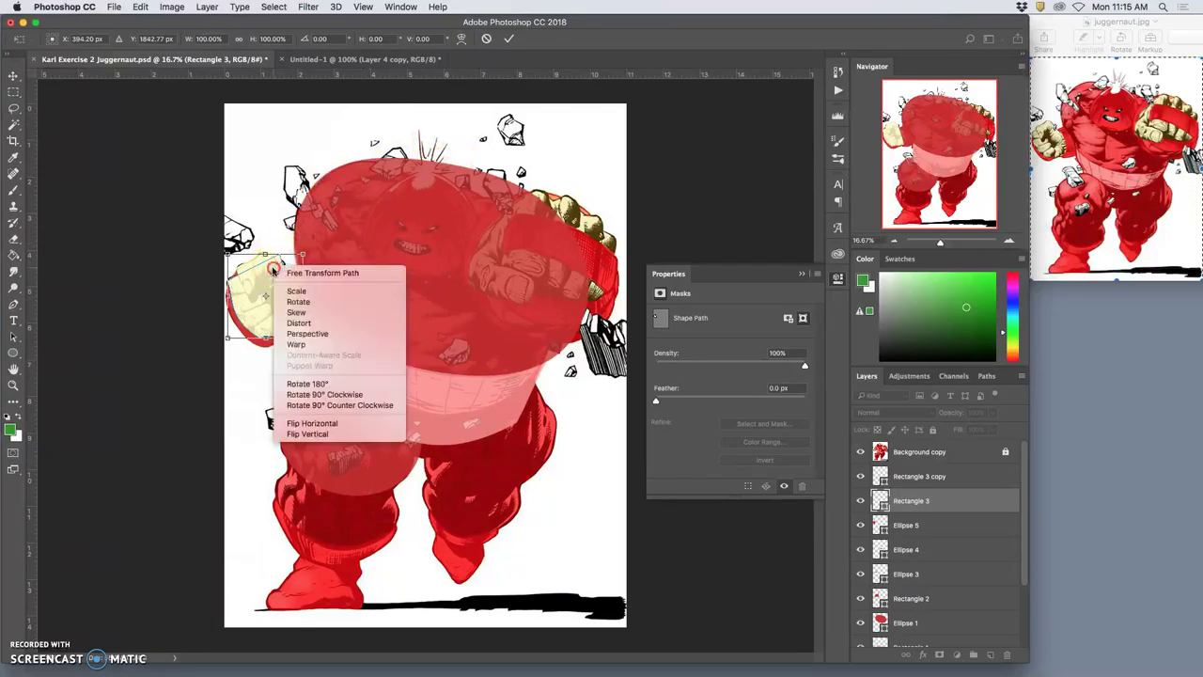
click(295, 344)
drag(303, 256, 314, 282)
key(Return)
Step: Cancel the Create Ellipse prompt and switch to the Move tool
click(368, 276)
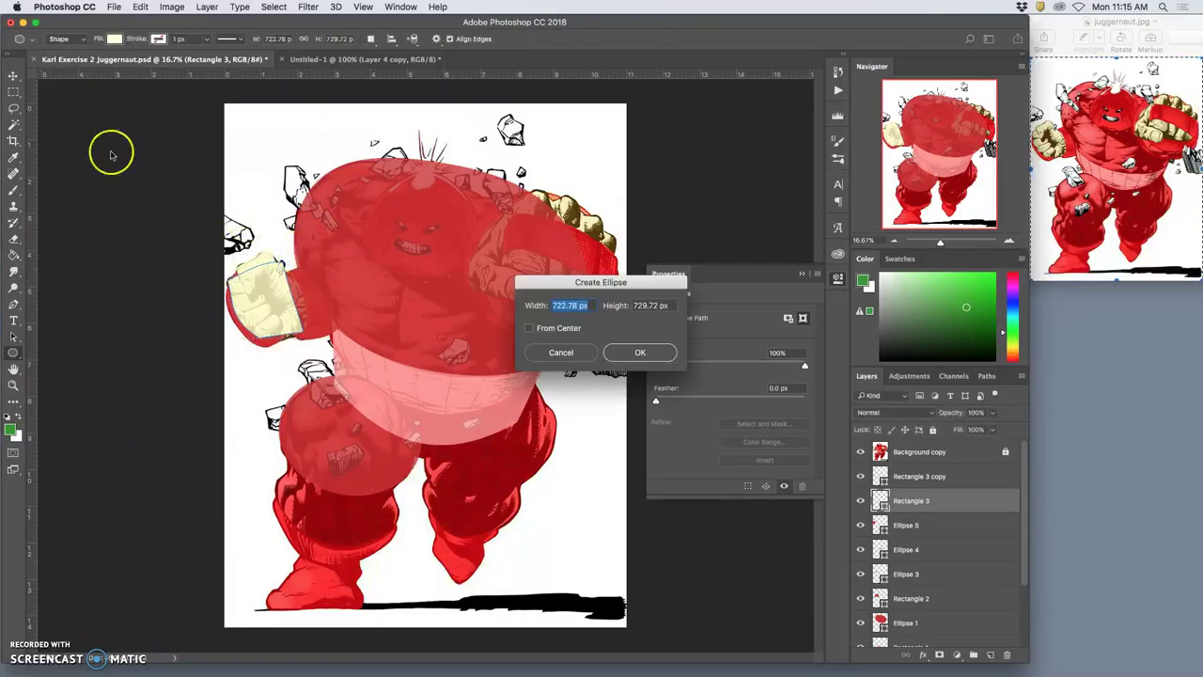
click(583, 353)
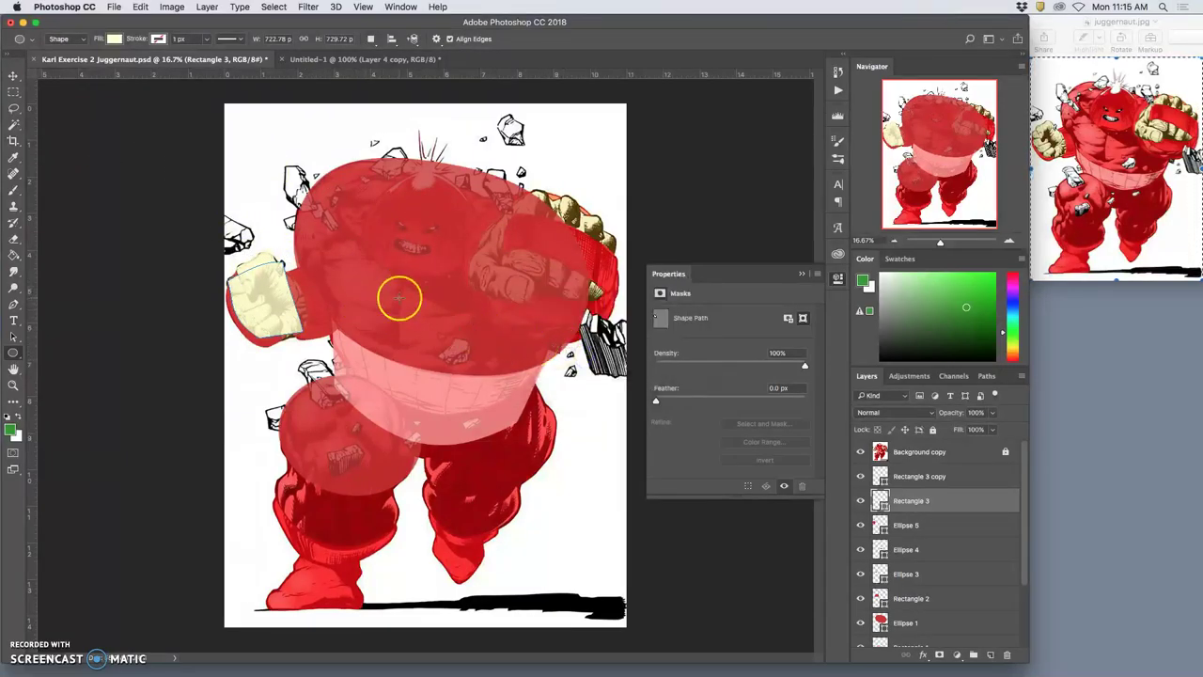
key(v)
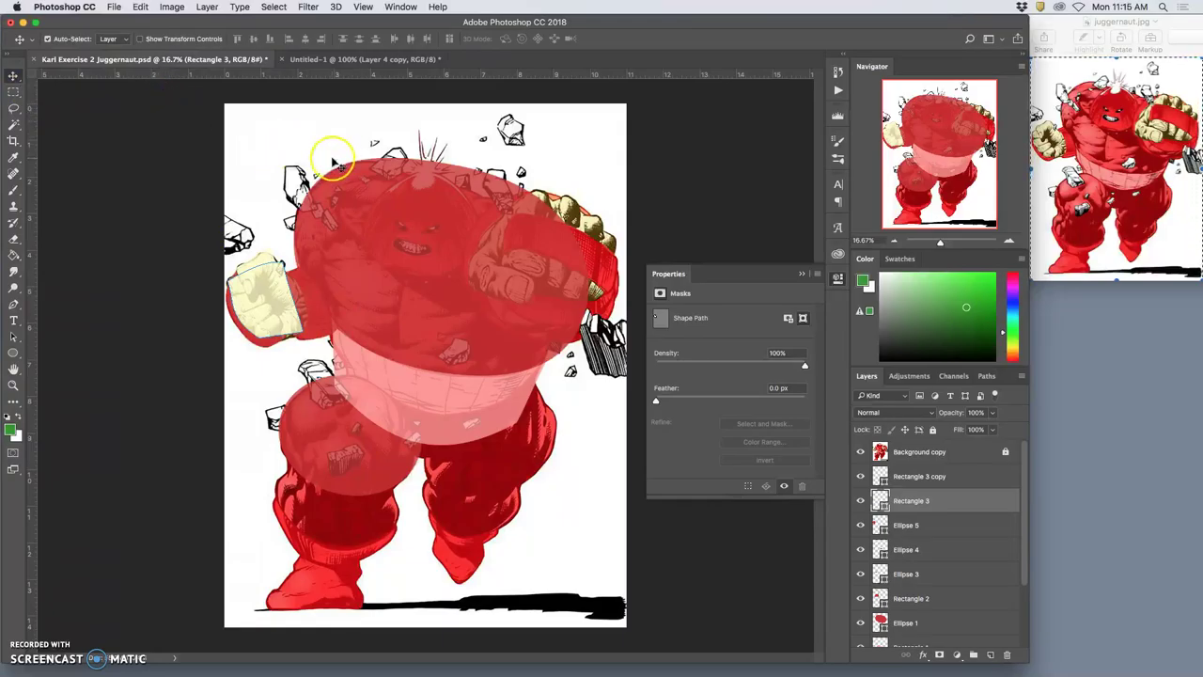
Step: Enable Auto-Select Layer, then pick Ellipse 1 and the pink hip band Rectangle 1 on canvas
click(73, 44)
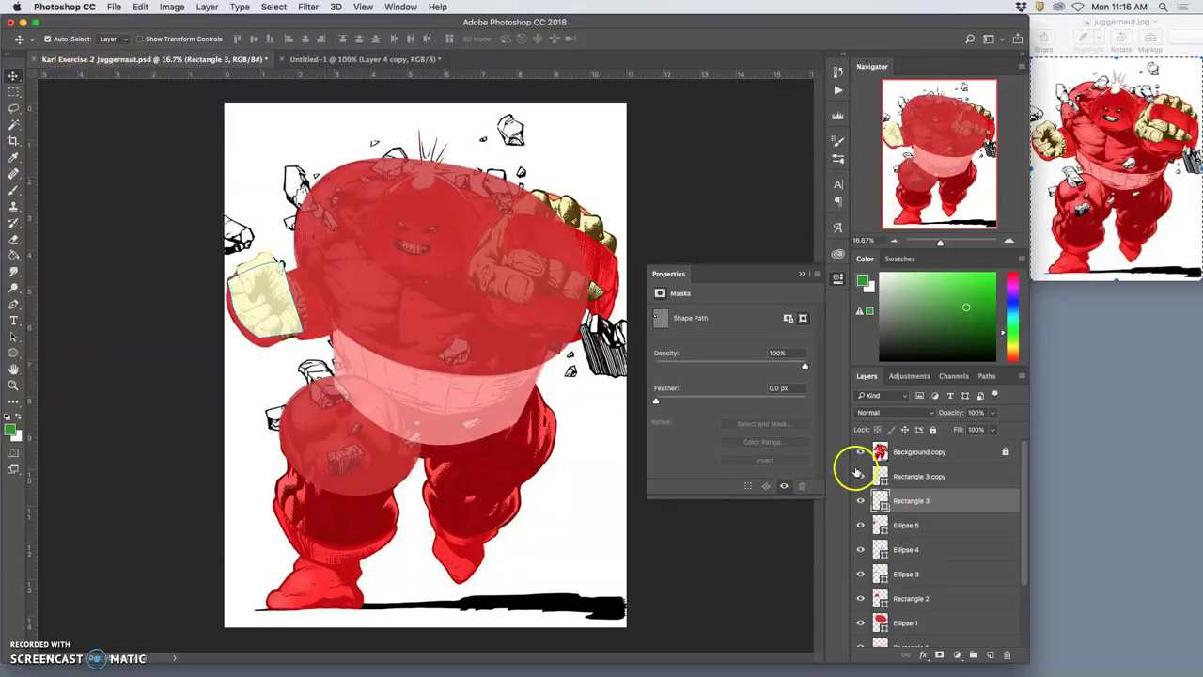
click(861, 452)
click(861, 452)
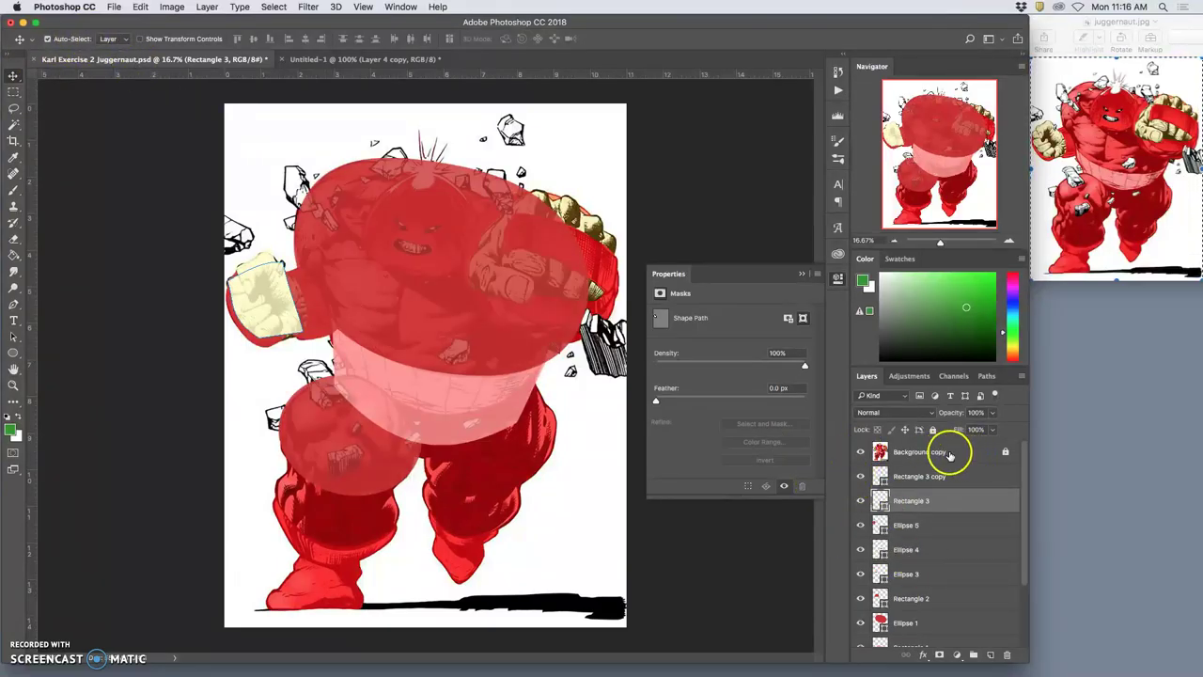
click(448, 385)
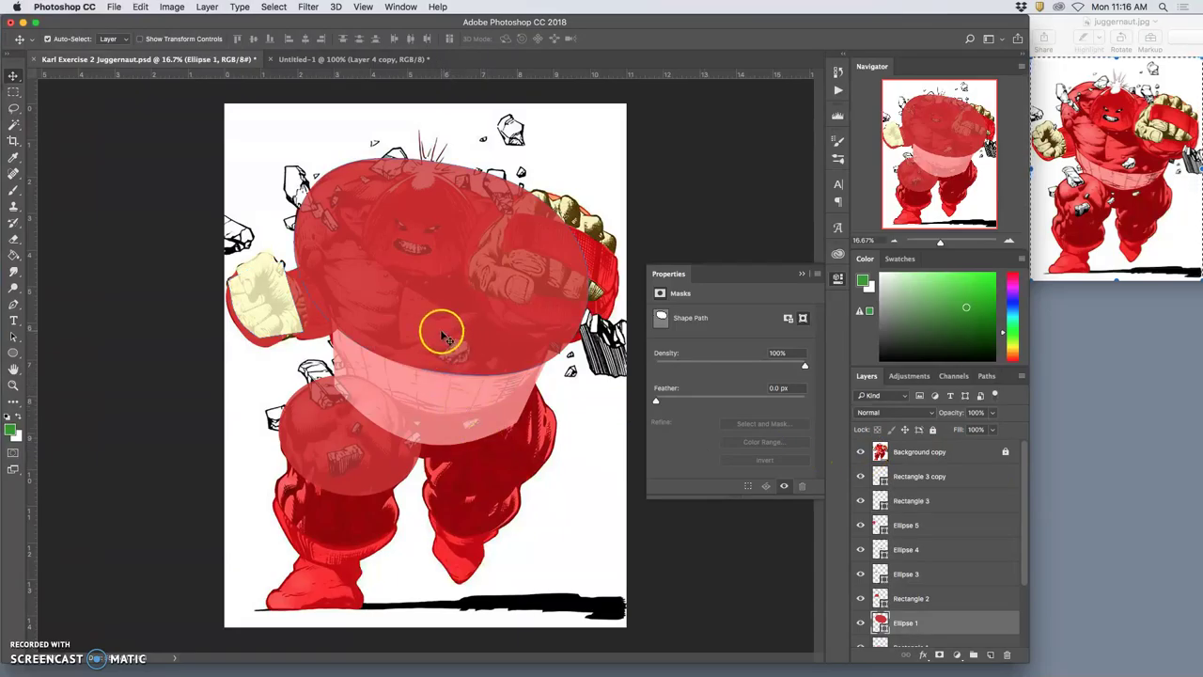
click(429, 402)
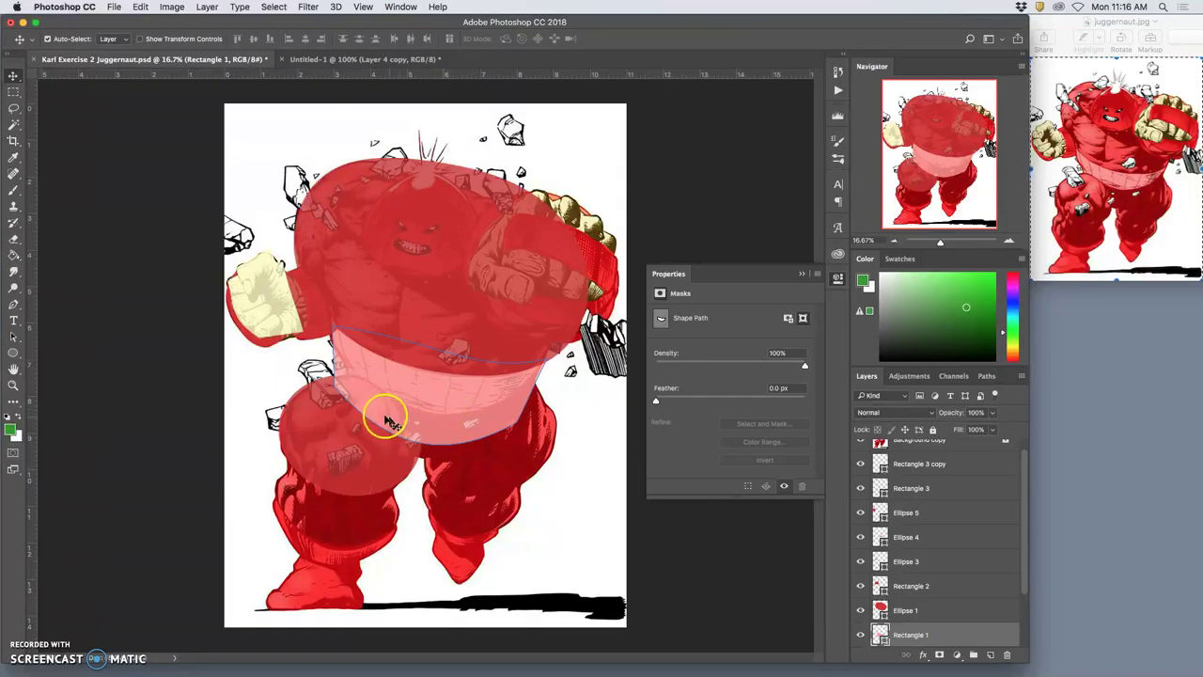
Step: Toggle Background copy to check shapes, then select the left leg oval Ellipse 2 on canvas
scroll(878, 451, up, 2)
click(861, 453)
click(861, 452)
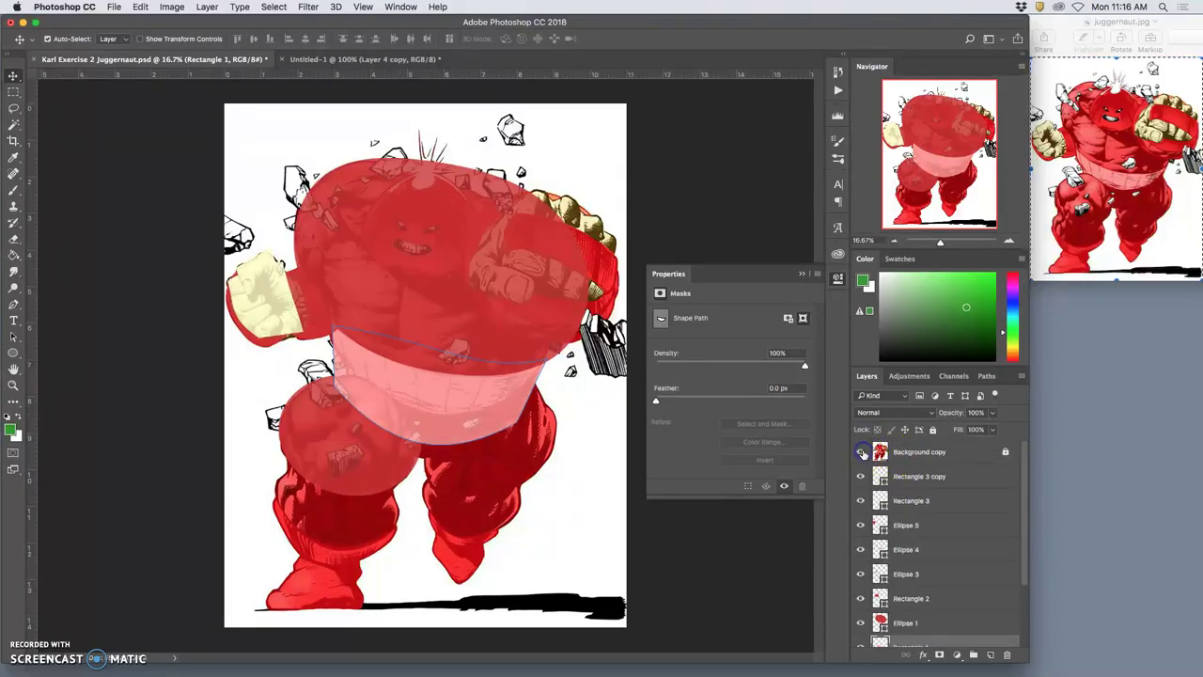
click(861, 452)
click(861, 453)
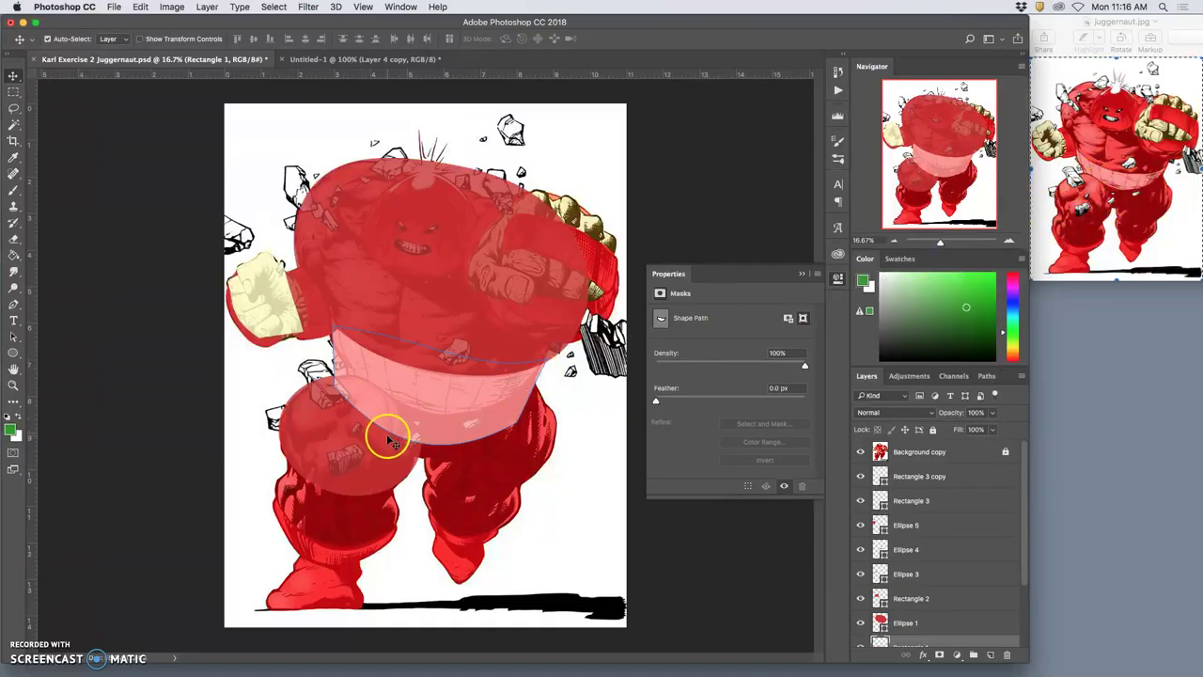
click(336, 436)
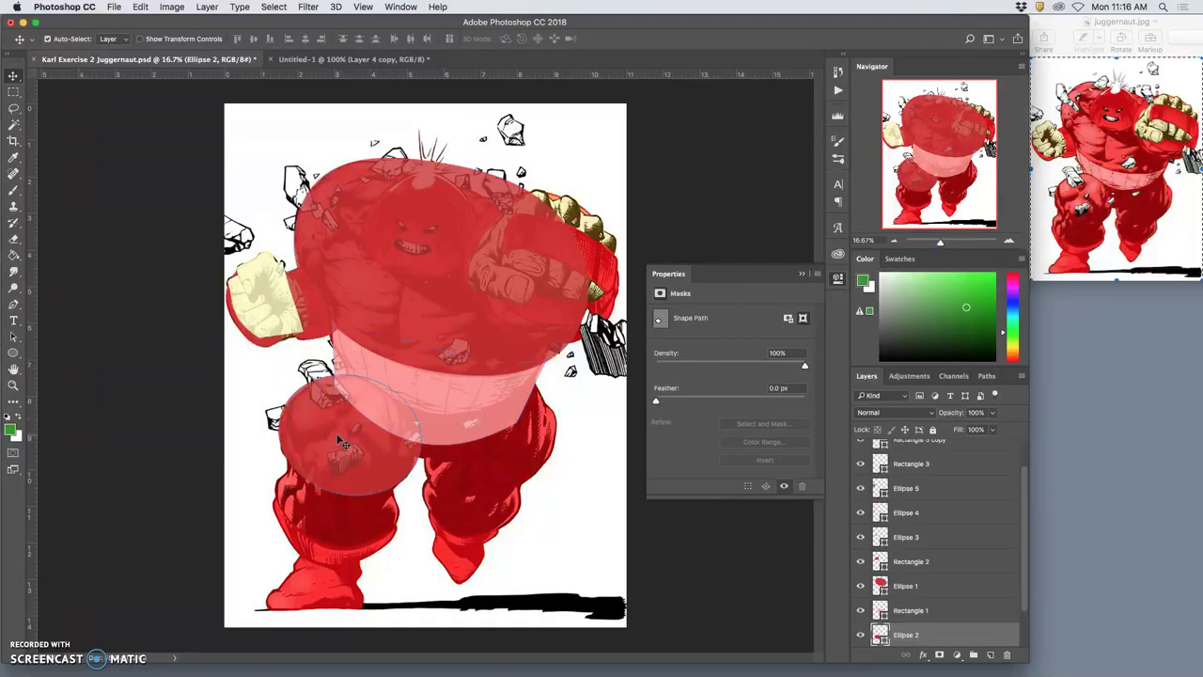
click(473, 406)
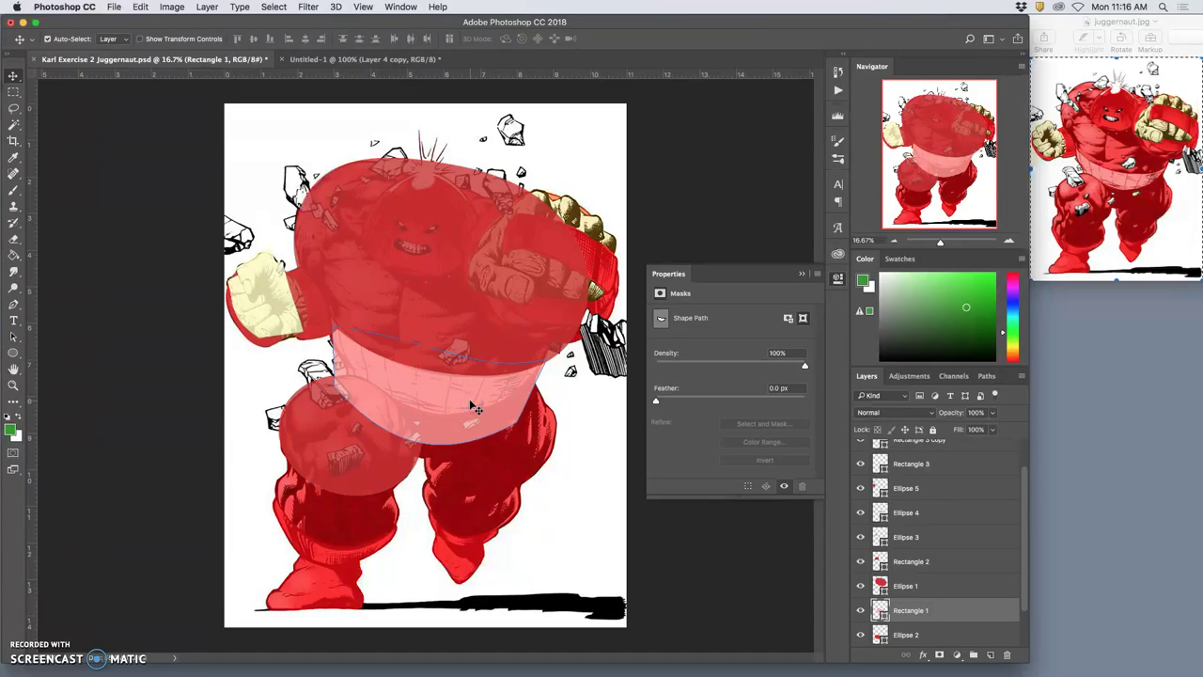
click(342, 426)
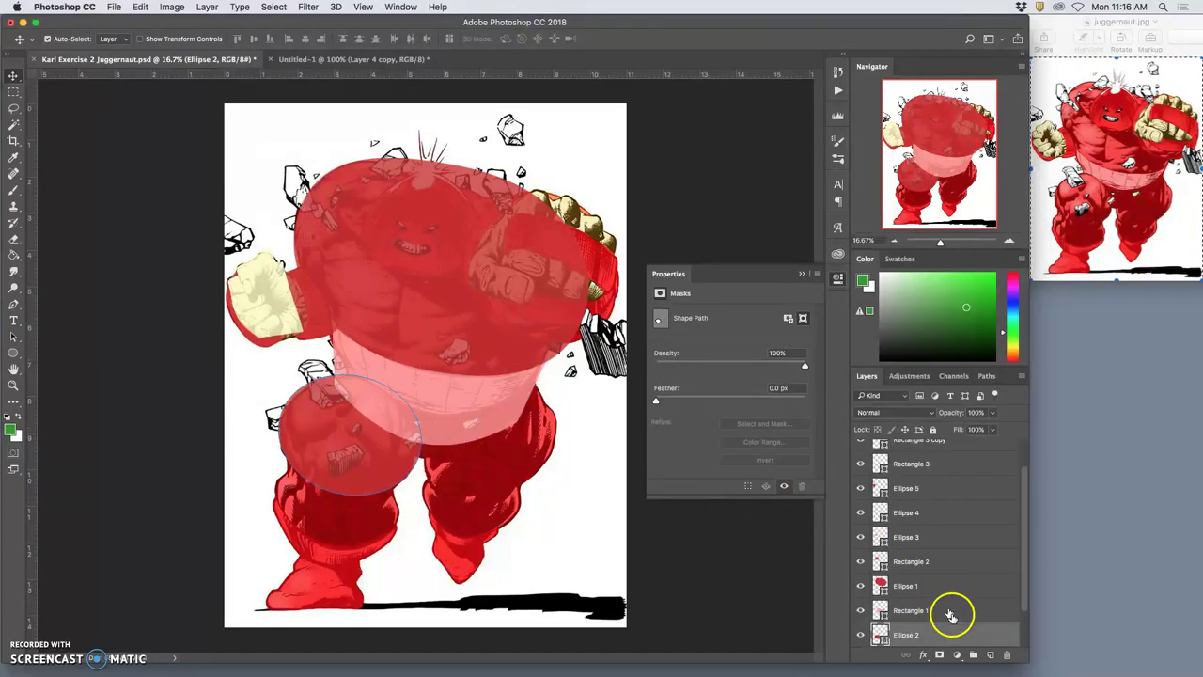
Step: Nudge the Ellipse 2 thigh oval up and to the right
click(385, 462)
scroll(385, 466, up, 6)
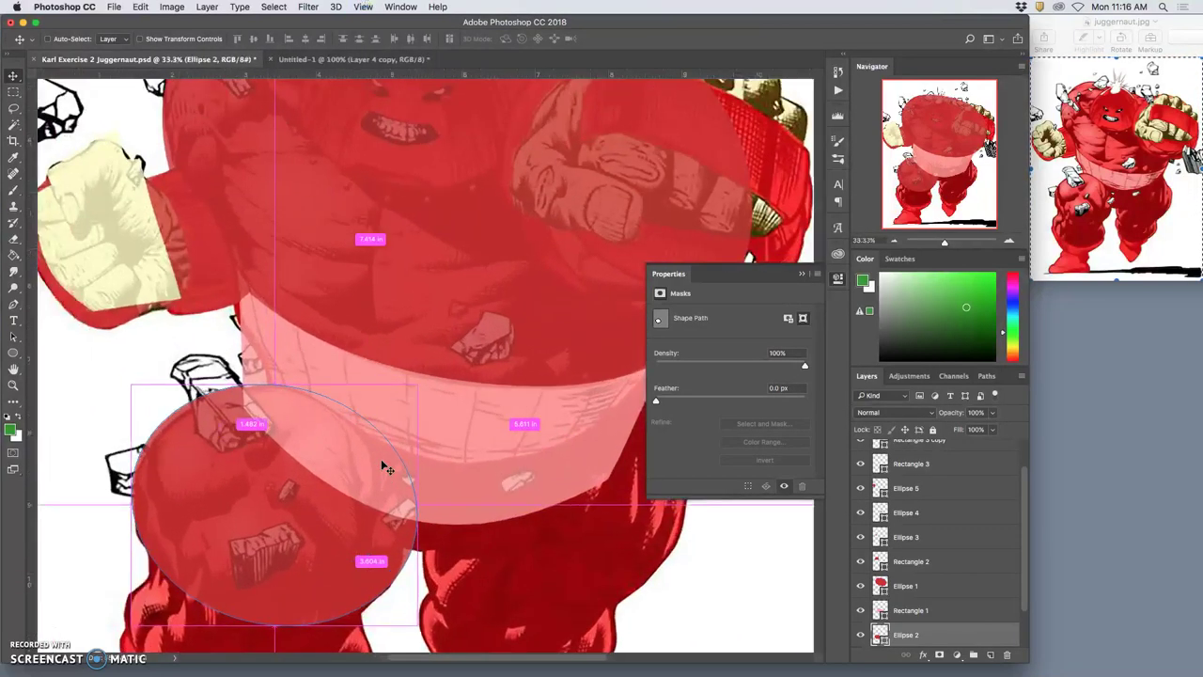
key(super+minus)
key(super+minus)
key(super+minus)
key(super+minus)
key(super+minus)
key(super+minus)
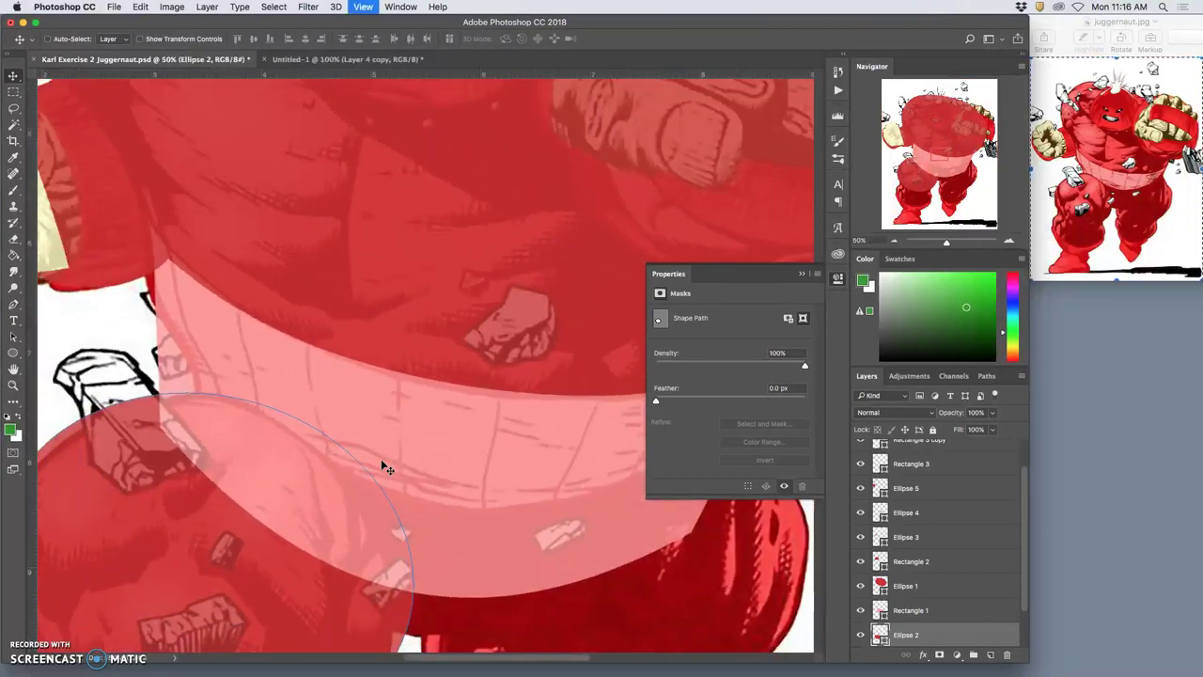
scroll(384, 467, up, 3)
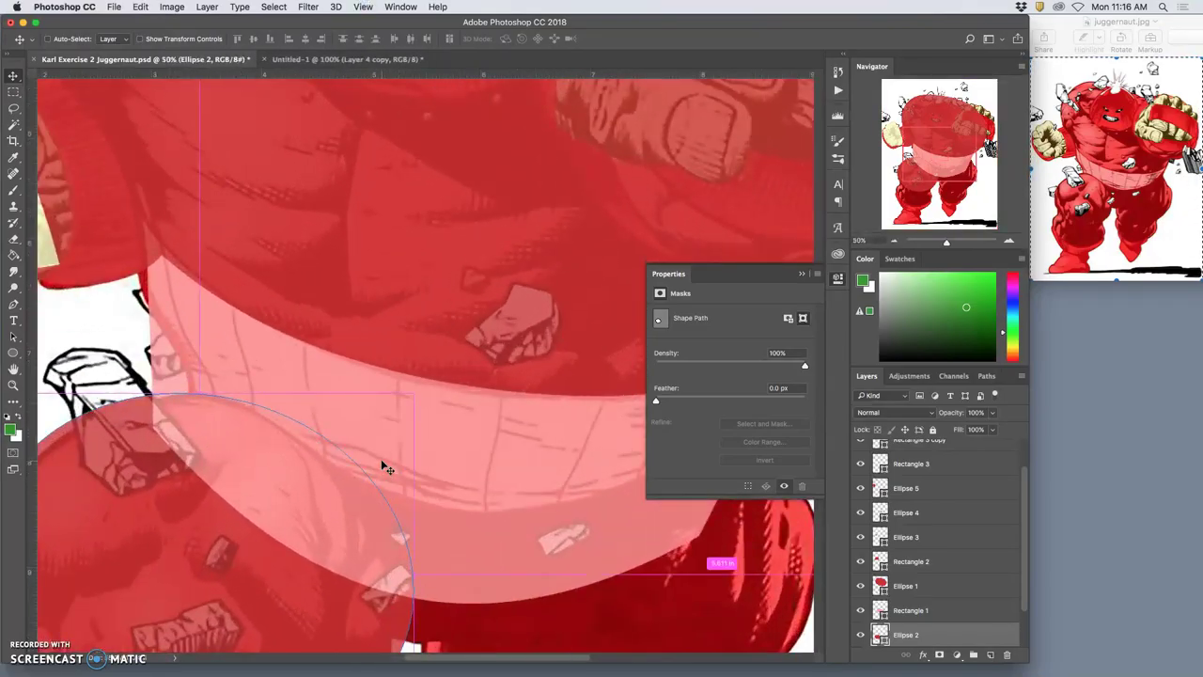
key(super+0)
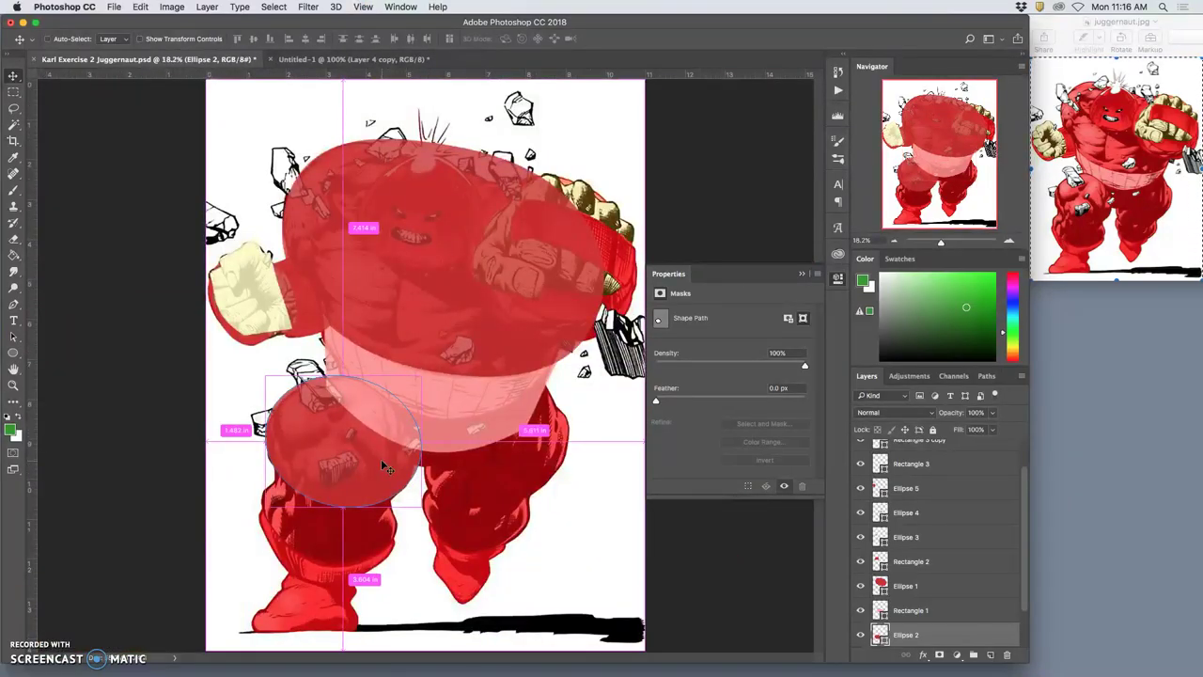
mouse_move(381, 465)
mouse_down()
mouse_move(397, 438)
mouse_move(446, 422)
mouse_move(433, 422)
mouse_move(435, 435)
mouse_up()
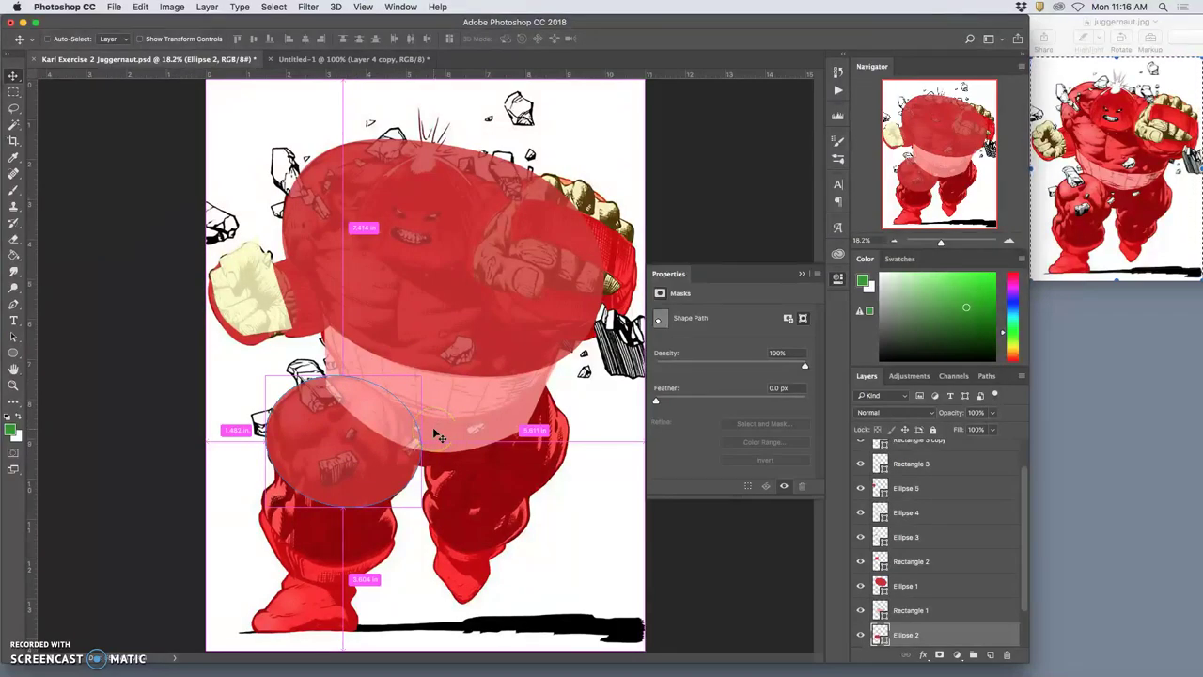
key(super+plus)
key(super+plus)
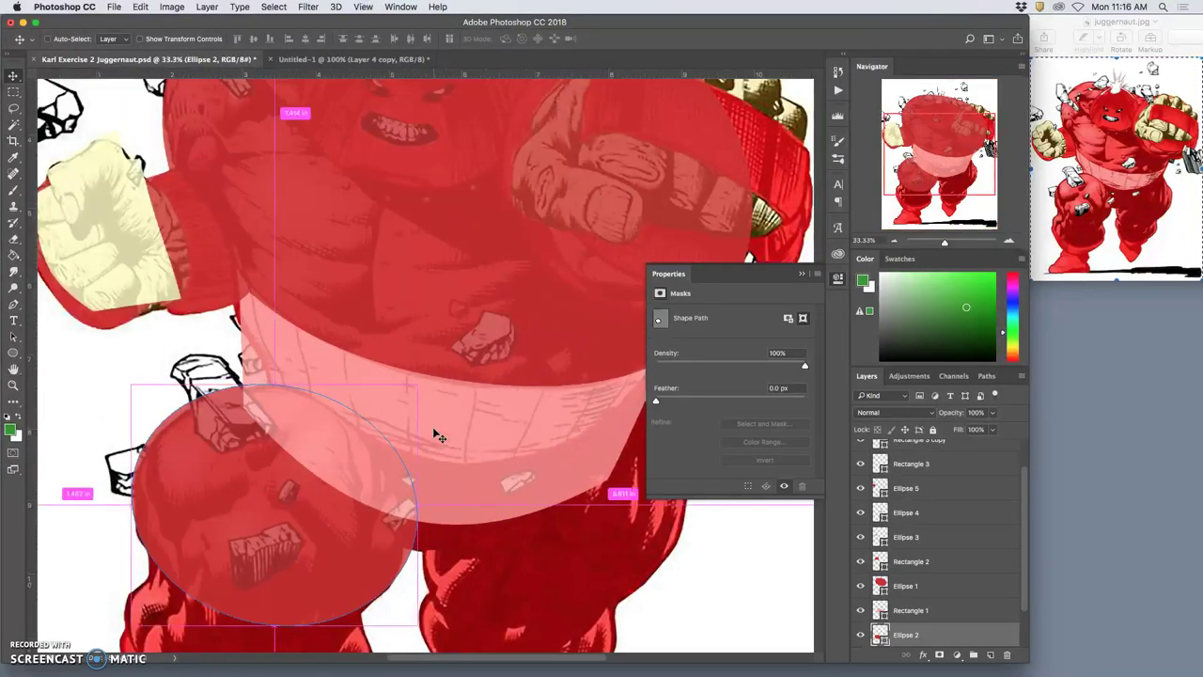
key(super+minus)
key(super+minus)
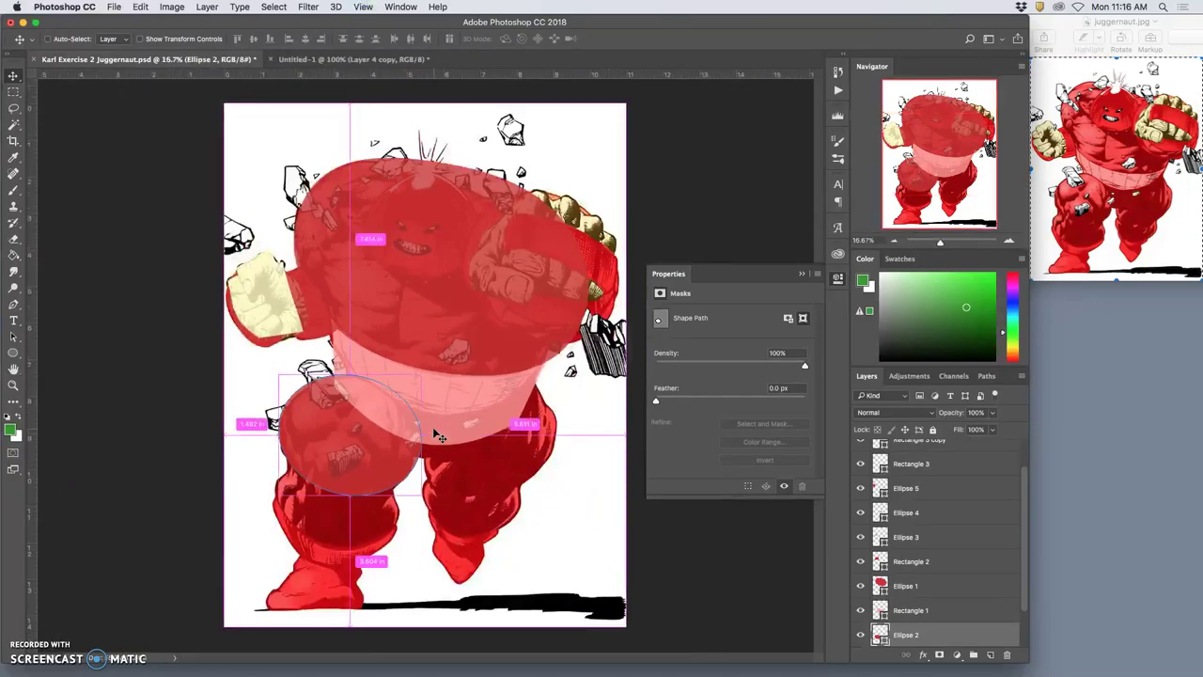
Step: Restack Ellipse 2 so it sits just above Rectangle 1
key(super+bracketright)
key(super+bracketright)
key(super+bracketright)
key(super+bracketright)
key(super+bracketright)
key(super+bracketright)
key(super+bracketright)
key(super+bracketright)
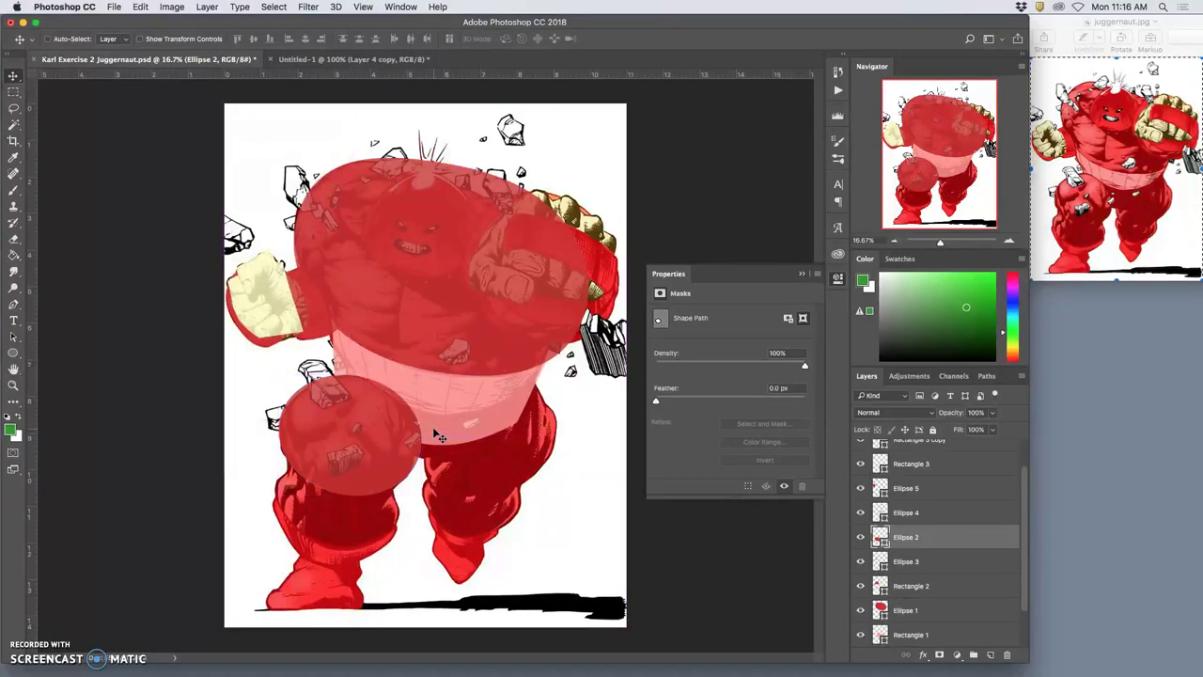
key(super+bracketright)
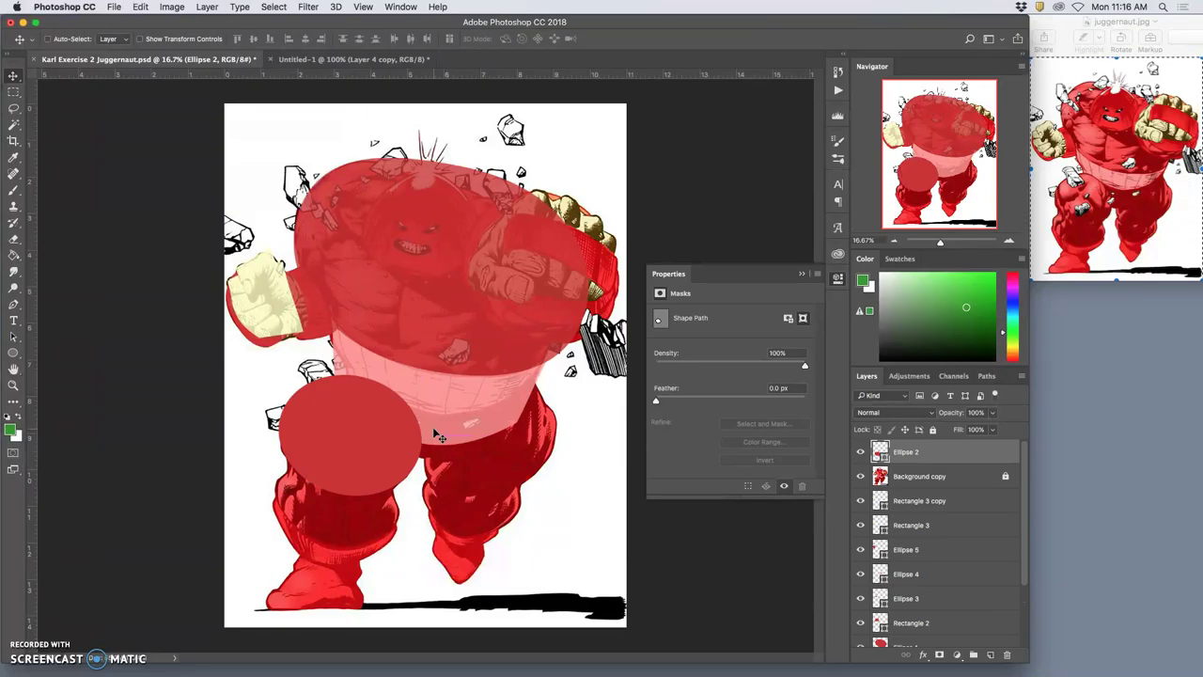
key(super+bracketleft)
key(super+bracketleft)
key(super+bracketleft)
key(super+bracketleft)
key(super+bracketleft)
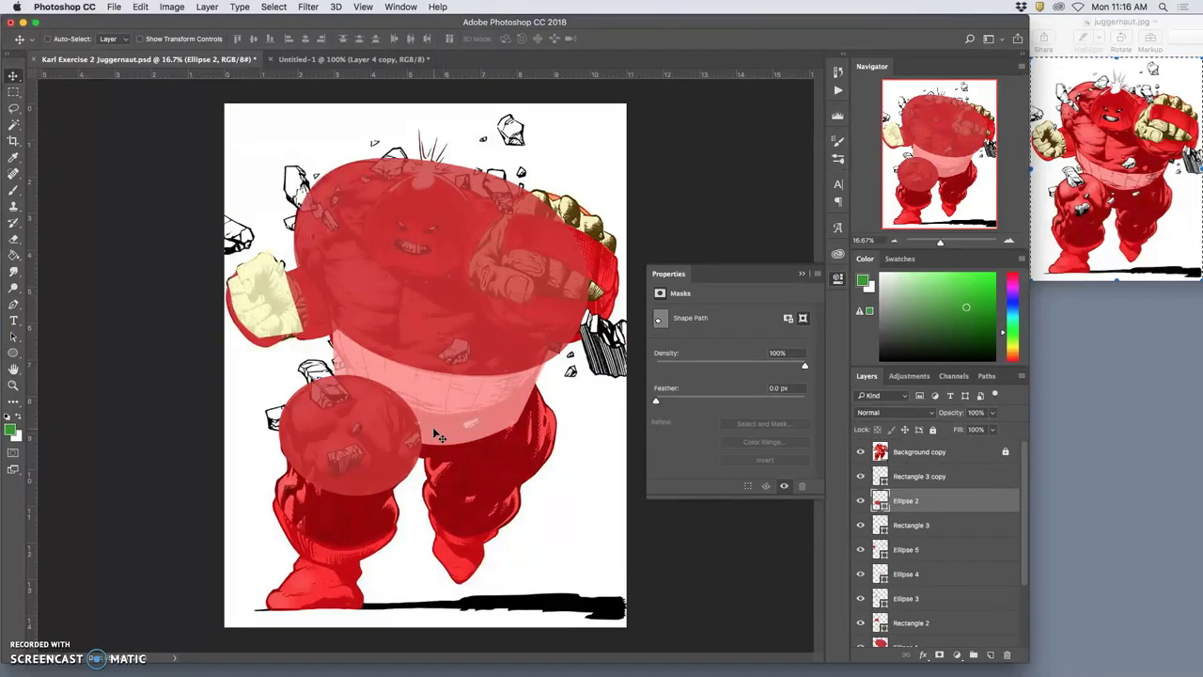
key(super+bracketleft)
key(super+bracketleft)
key(super+bracketleft)
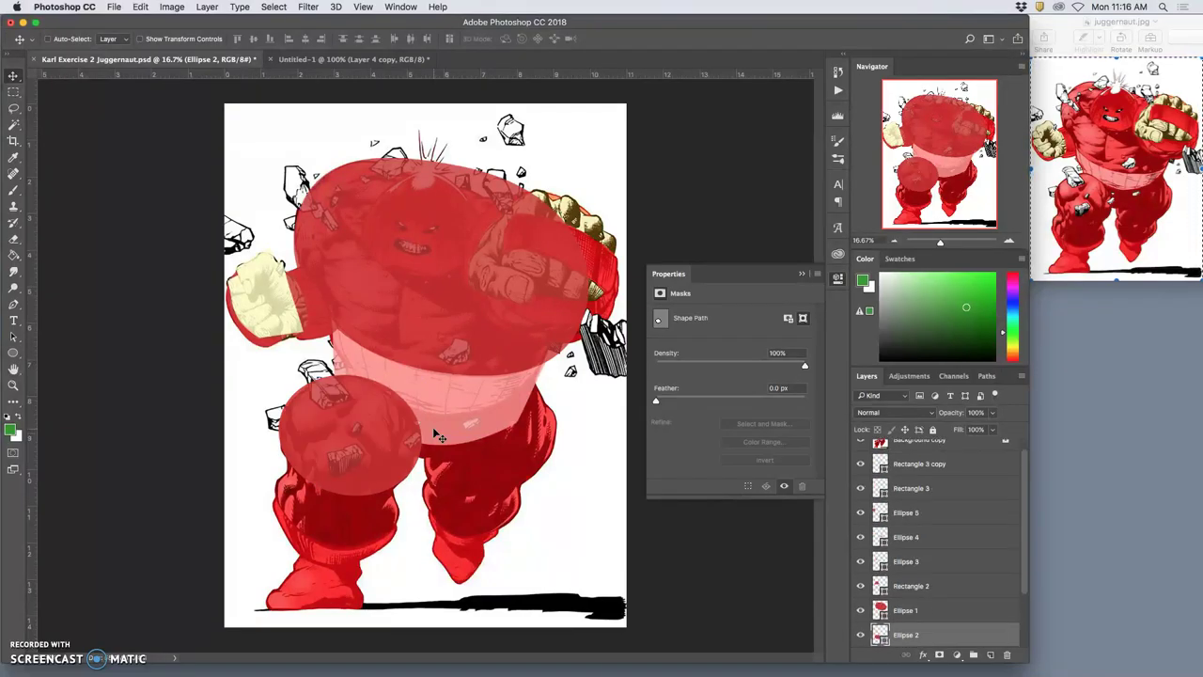
Step: Alt-drag Rectangle 3 to duplicate the cream fist block onto the left fist
key(super)
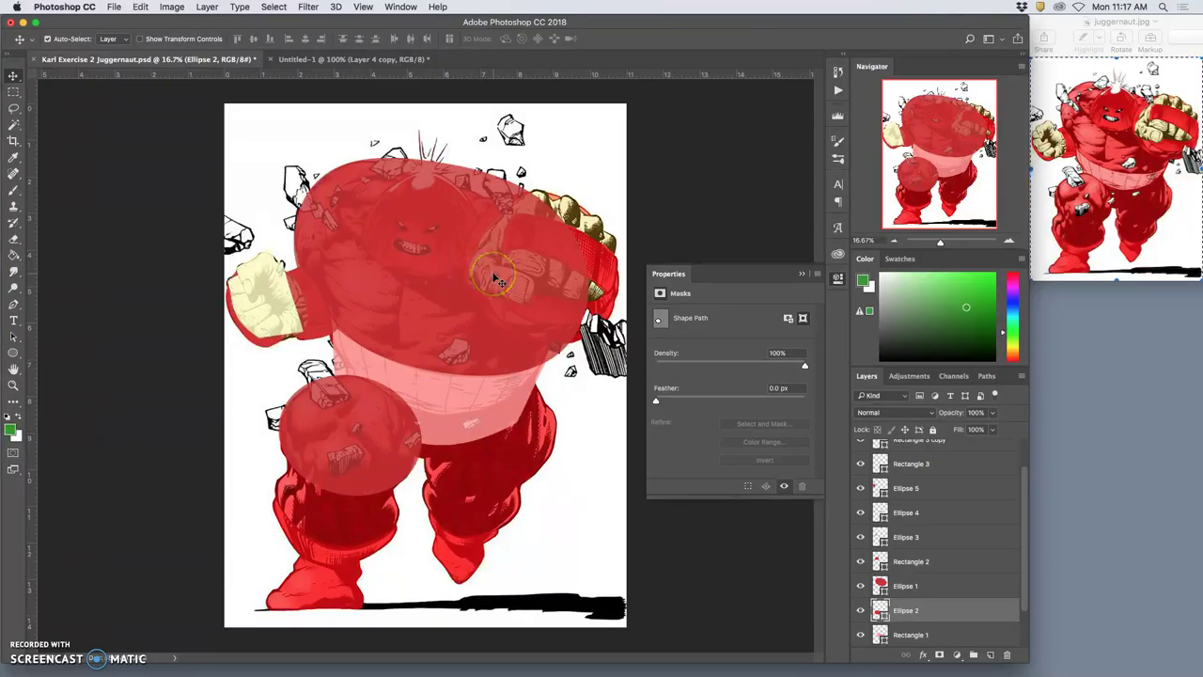
click(284, 300)
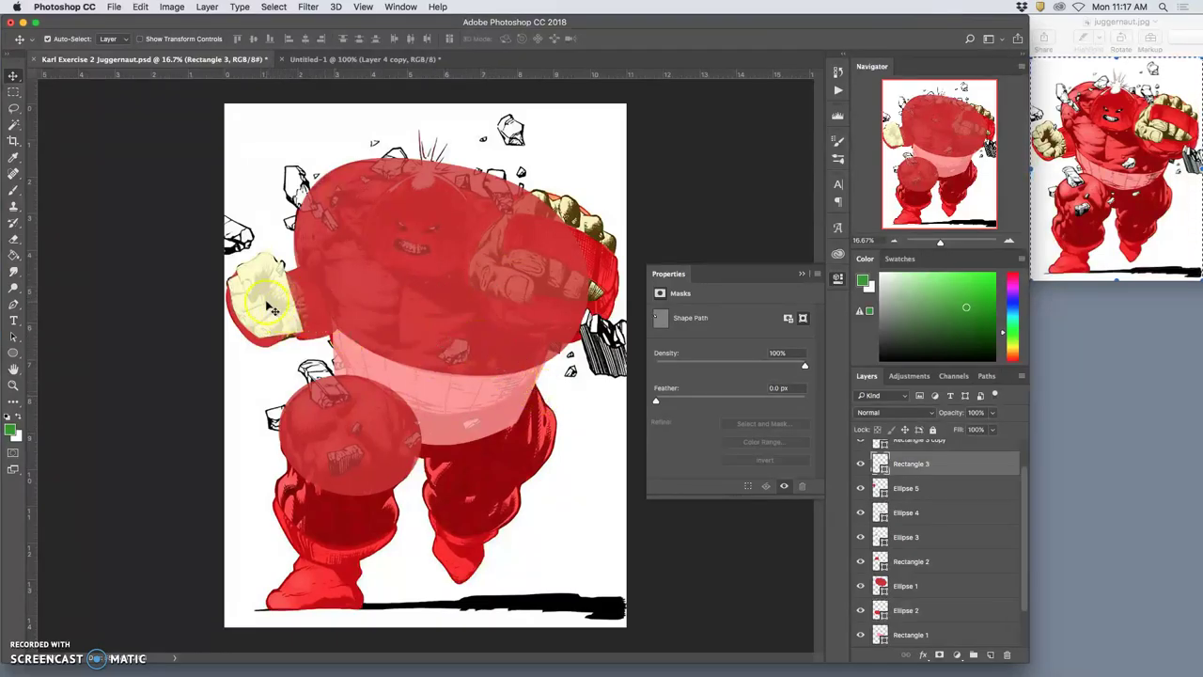
drag(271, 308, 255, 302)
Step: Draw an oval on the left fist, rotated to its tilt and narrowed lengthwise
click(13, 355)
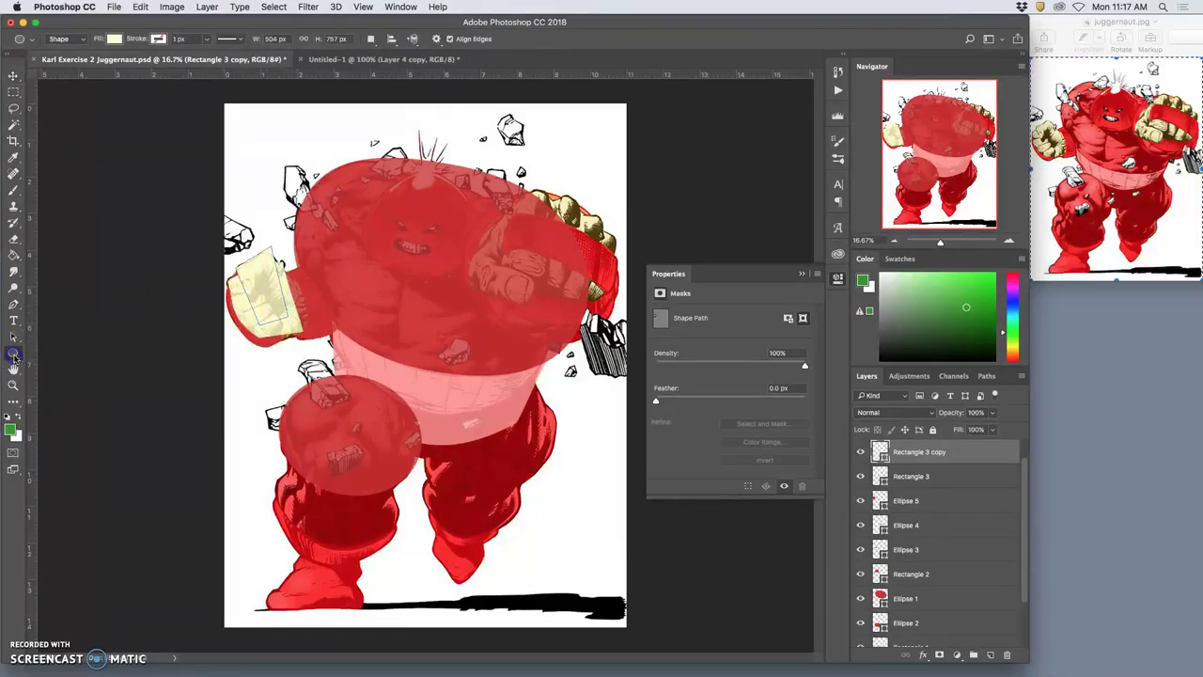
drag(279, 270, 324, 329)
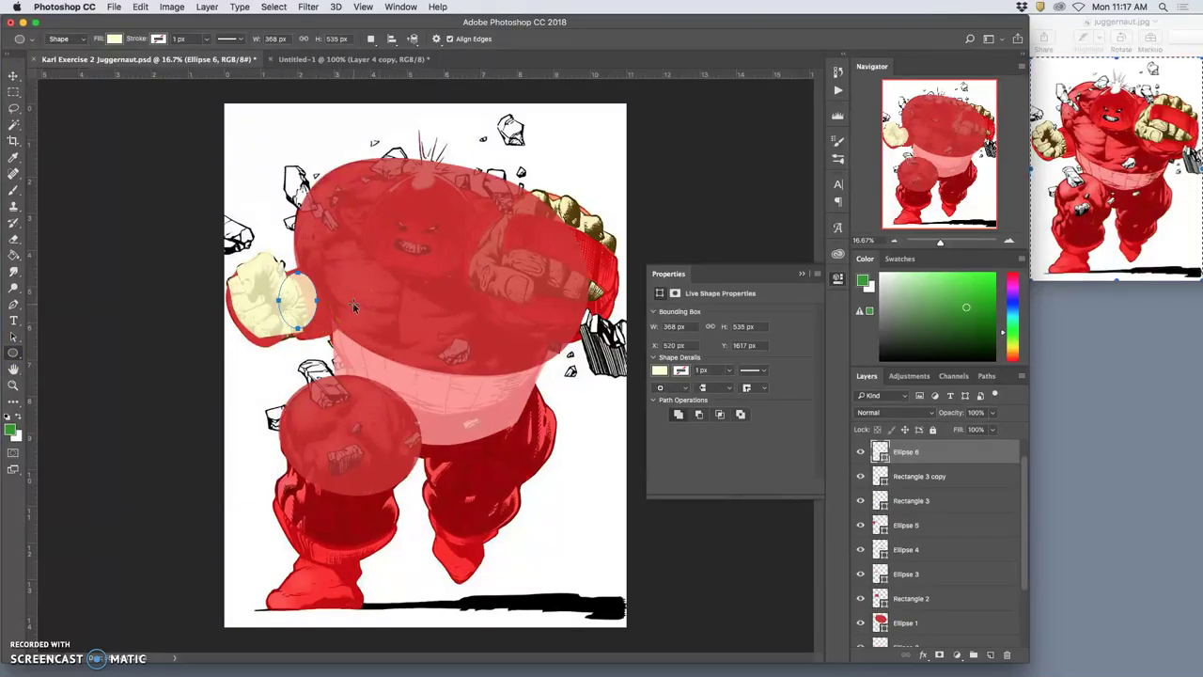
key(super+t)
drag(346, 285, 274, 272)
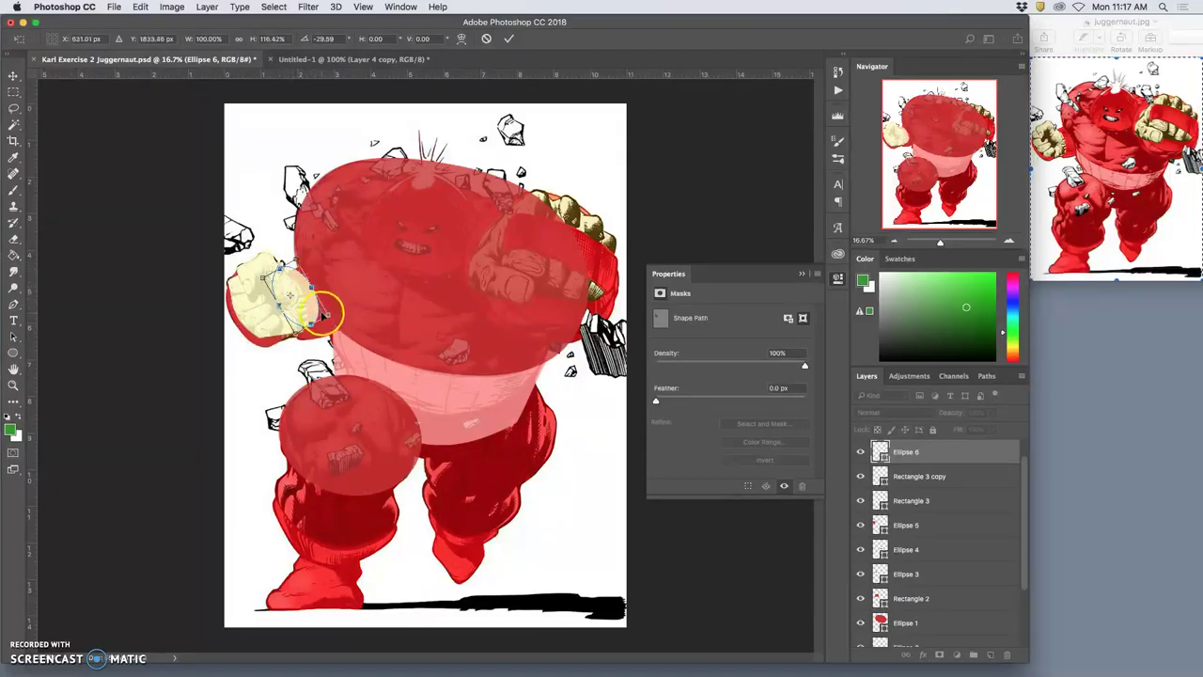
mouse_move(323, 316)
mouse_down()
mouse_move(328, 334)
mouse_move(306, 331)
mouse_up()
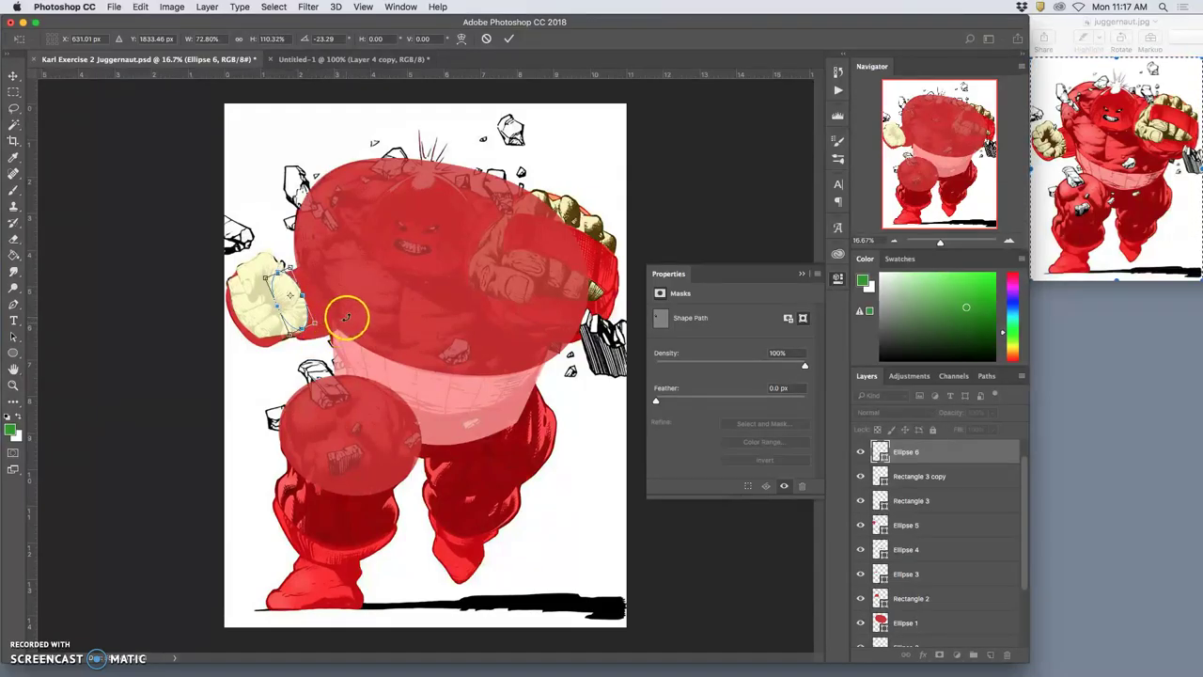
key(Return)
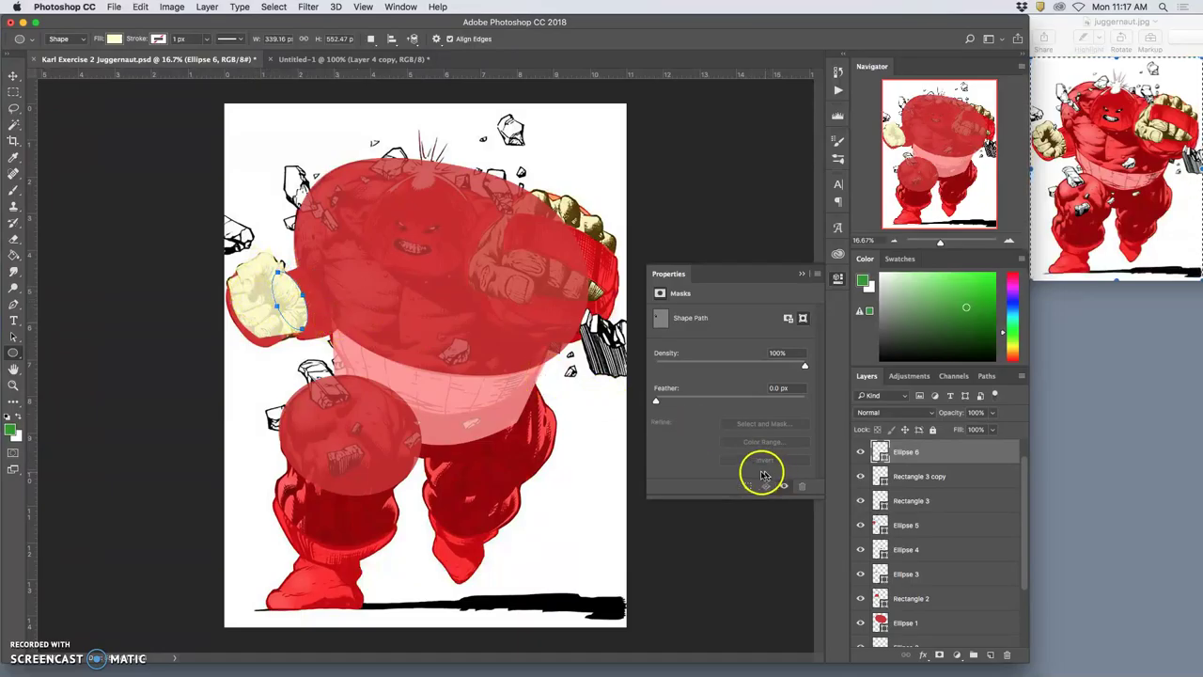
Step: Toggle Ellipse 6, Rectangle 3 copy and Rectangle 3 visibility to compare the fist shapes
click(859, 454)
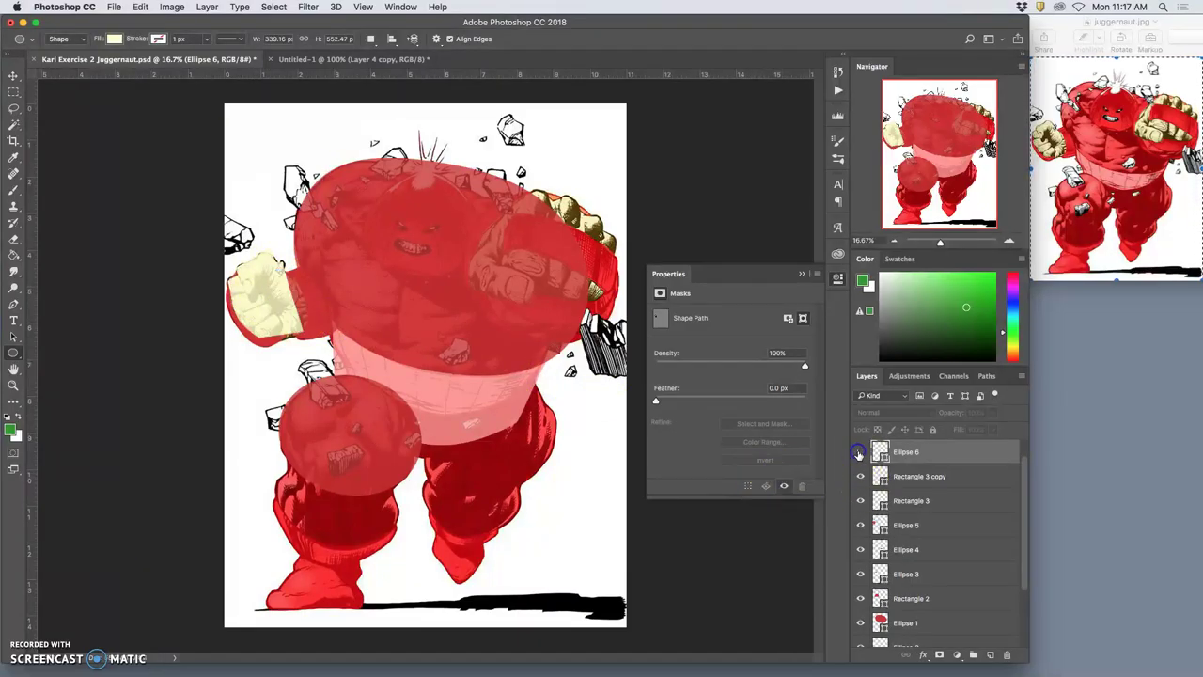
click(860, 453)
click(860, 476)
click(860, 477)
click(860, 501)
click(860, 500)
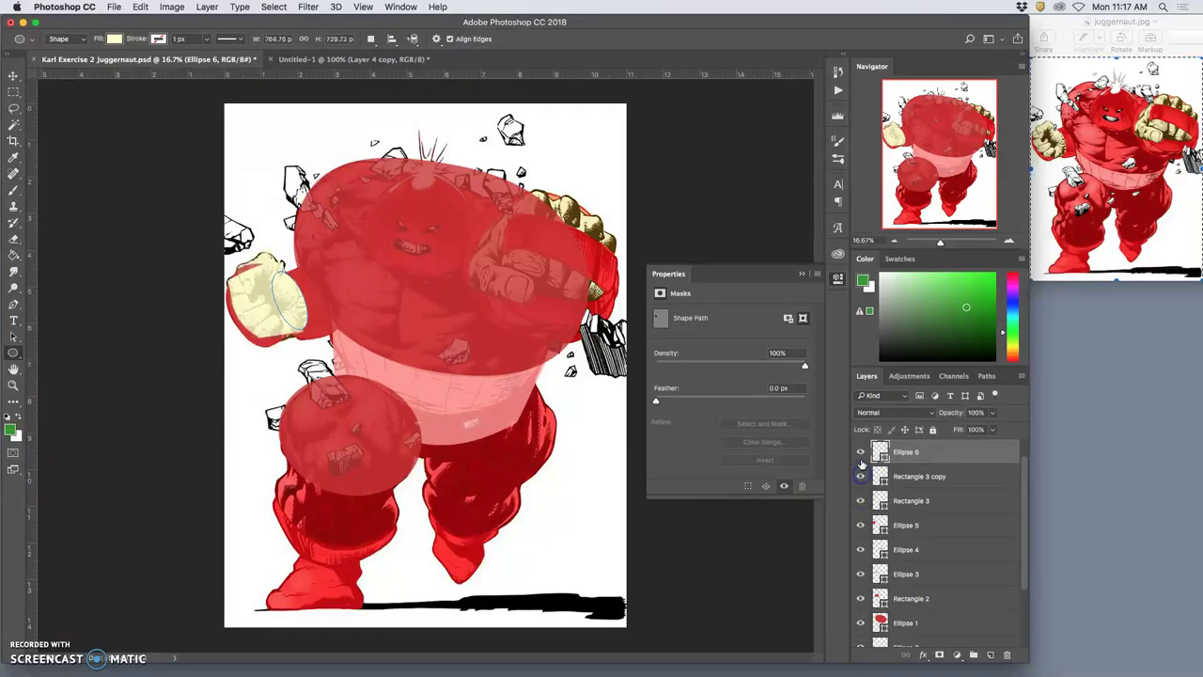
click(861, 461)
click(861, 461)
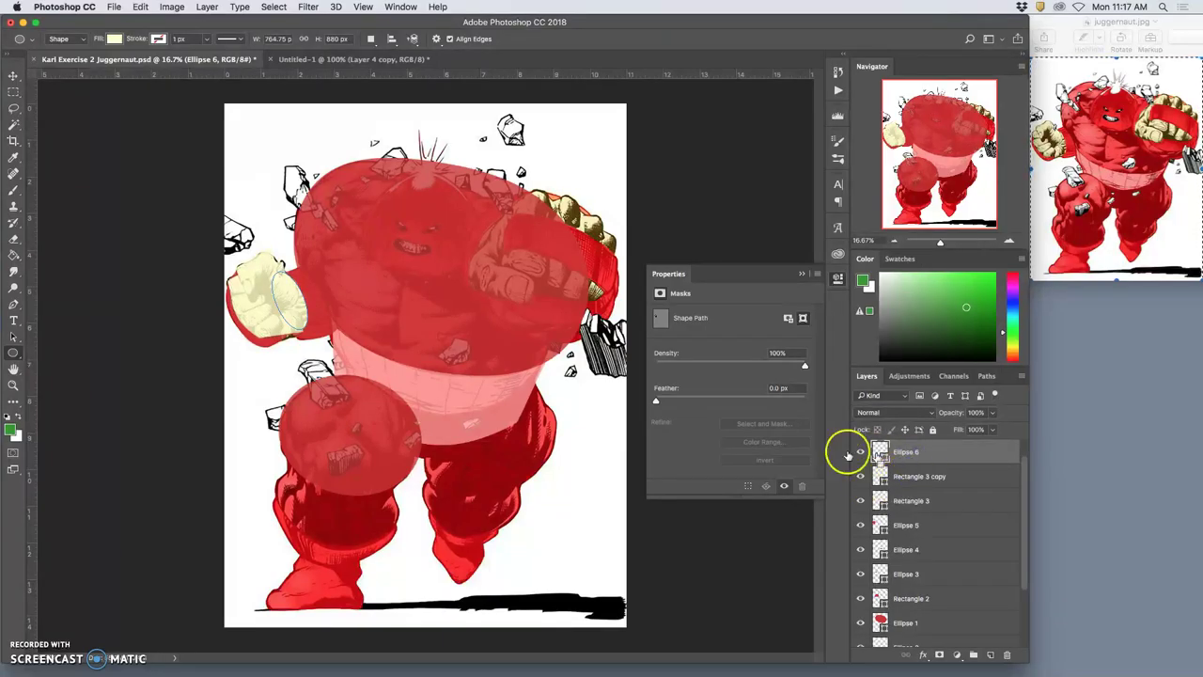
Step: Stretch the fist oval slightly taller and wider to round the knuckle end
key(super+t)
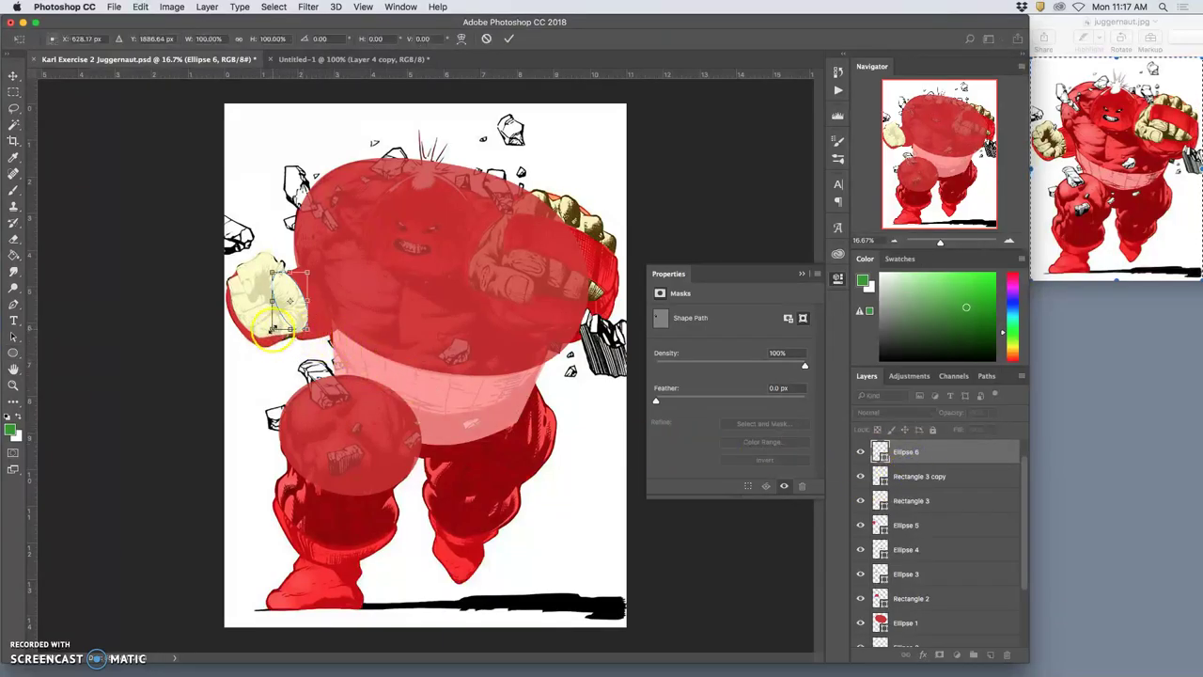
drag(271, 332, 271, 329)
key(super+plus)
key(super+plus)
key(super+plus)
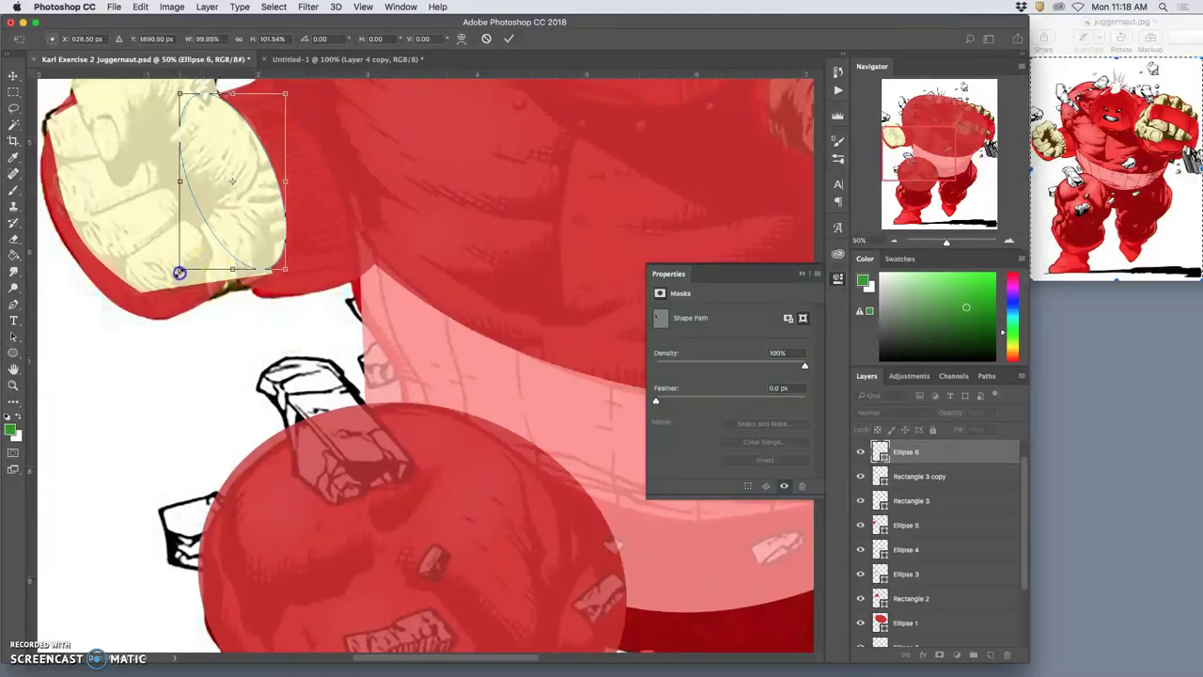
drag(180, 272, 211, 274)
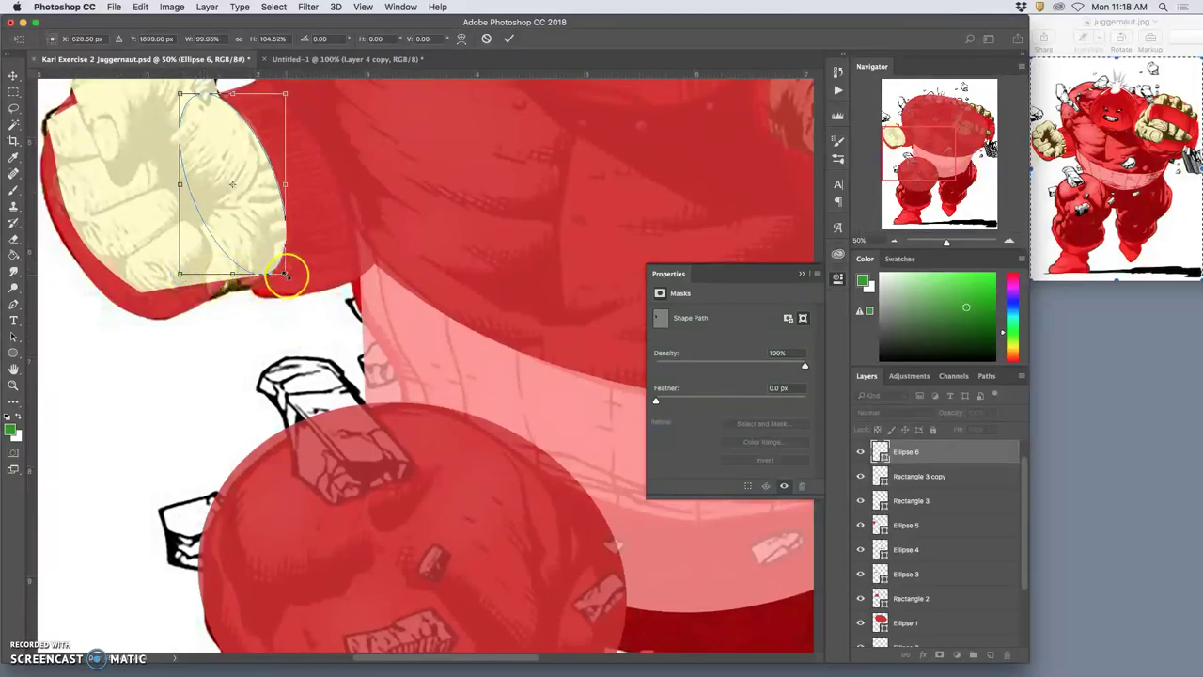
drag(289, 277, 294, 277)
key(Return)
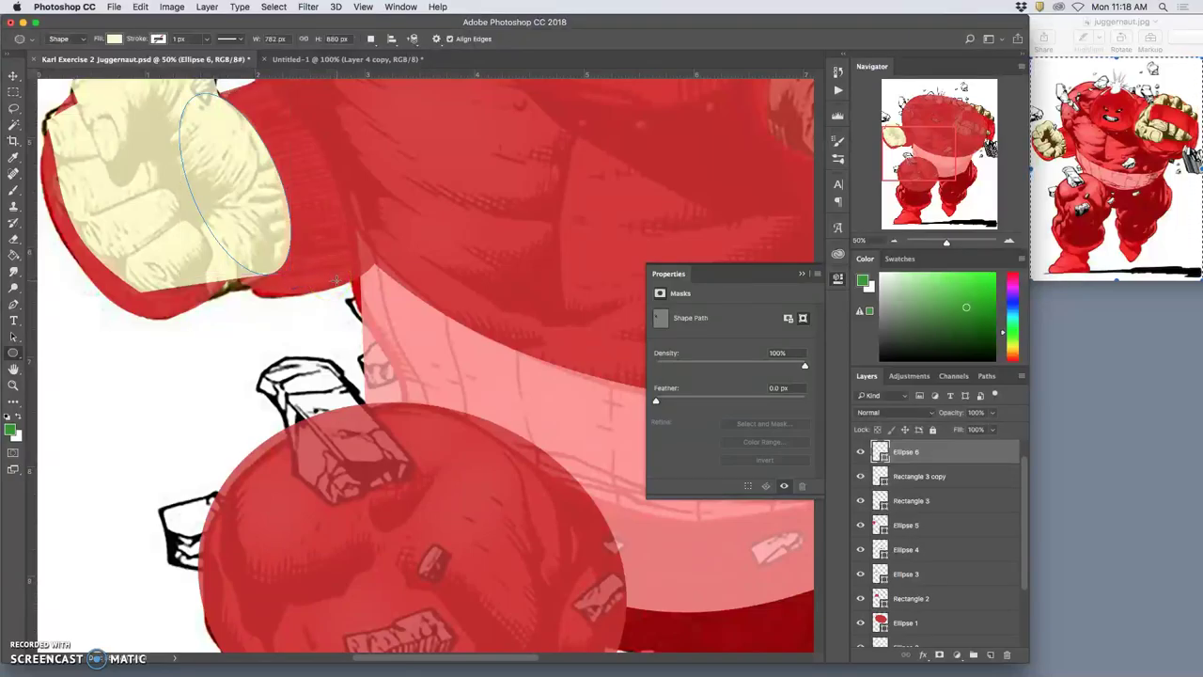
scroll(348, 293, up, 5)
scroll(338, 287, left, 5)
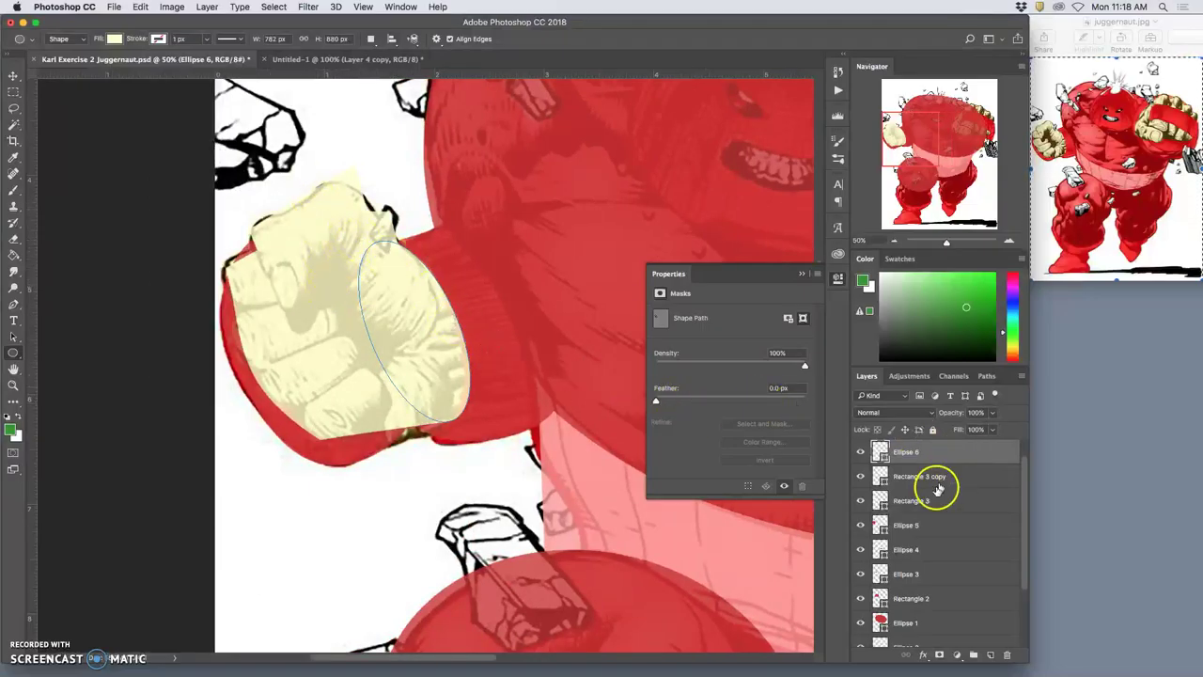
scroll(883, 475, up, 1)
click(860, 452)
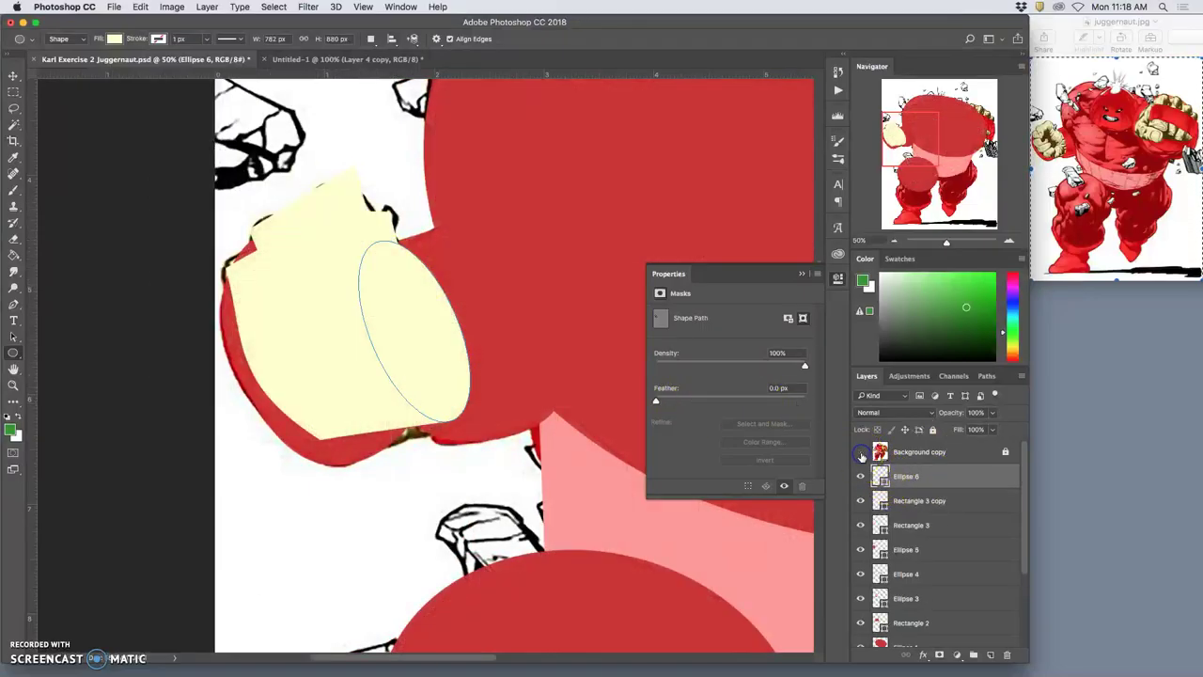
scroll(927, 556, down, 5)
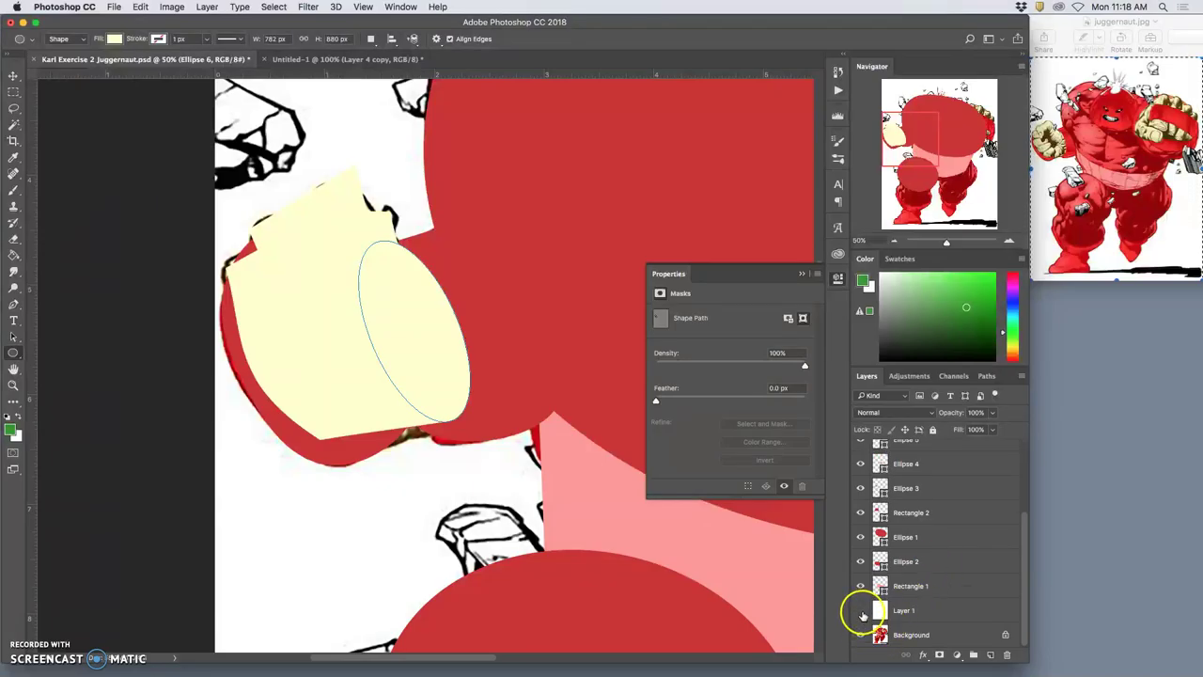
click(860, 611)
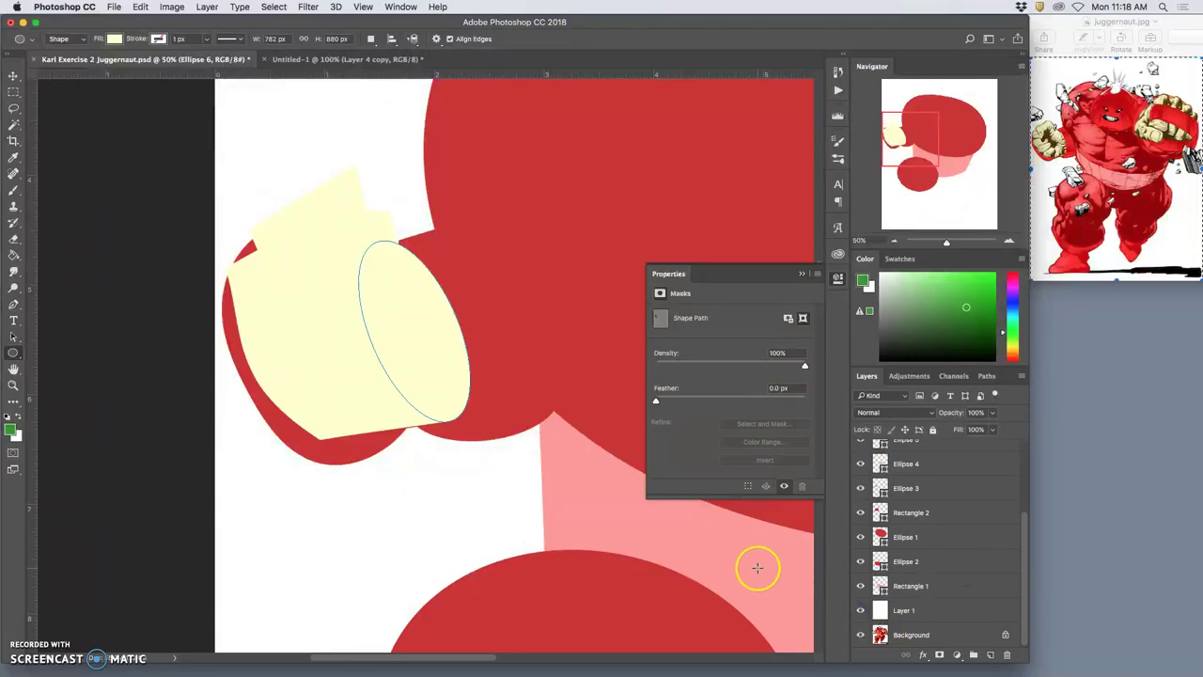
key(super+minus)
key(super+minus)
key(super+minus)
key(super+minus)
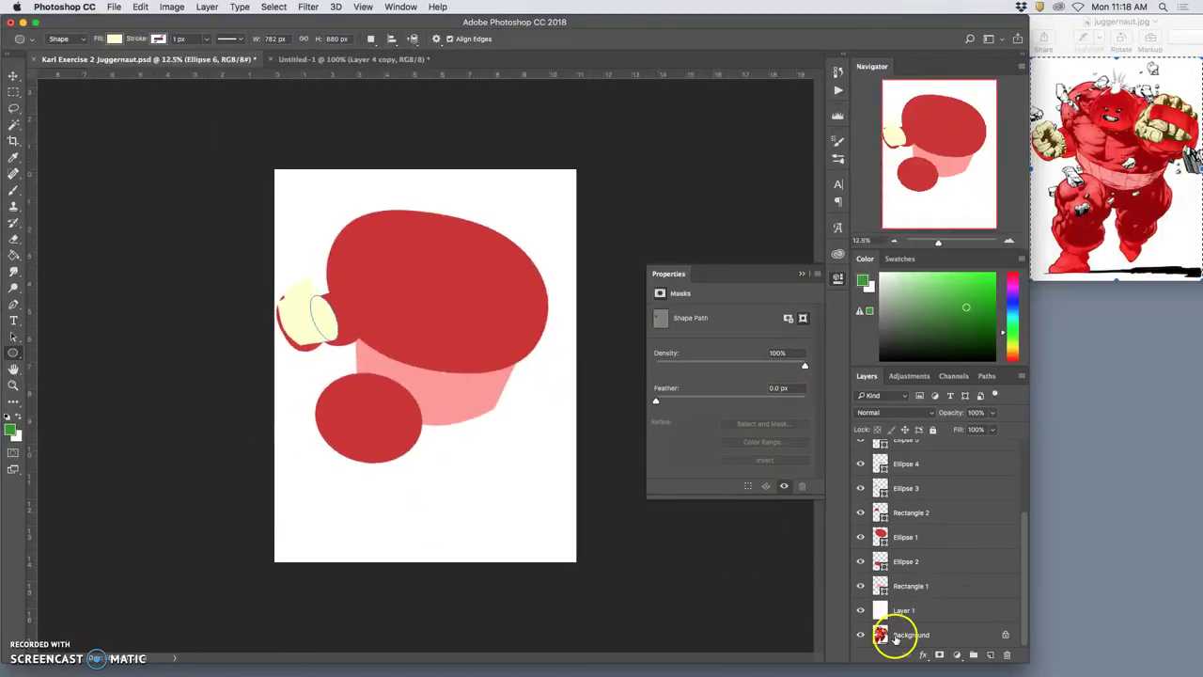
super+click(888, 637)
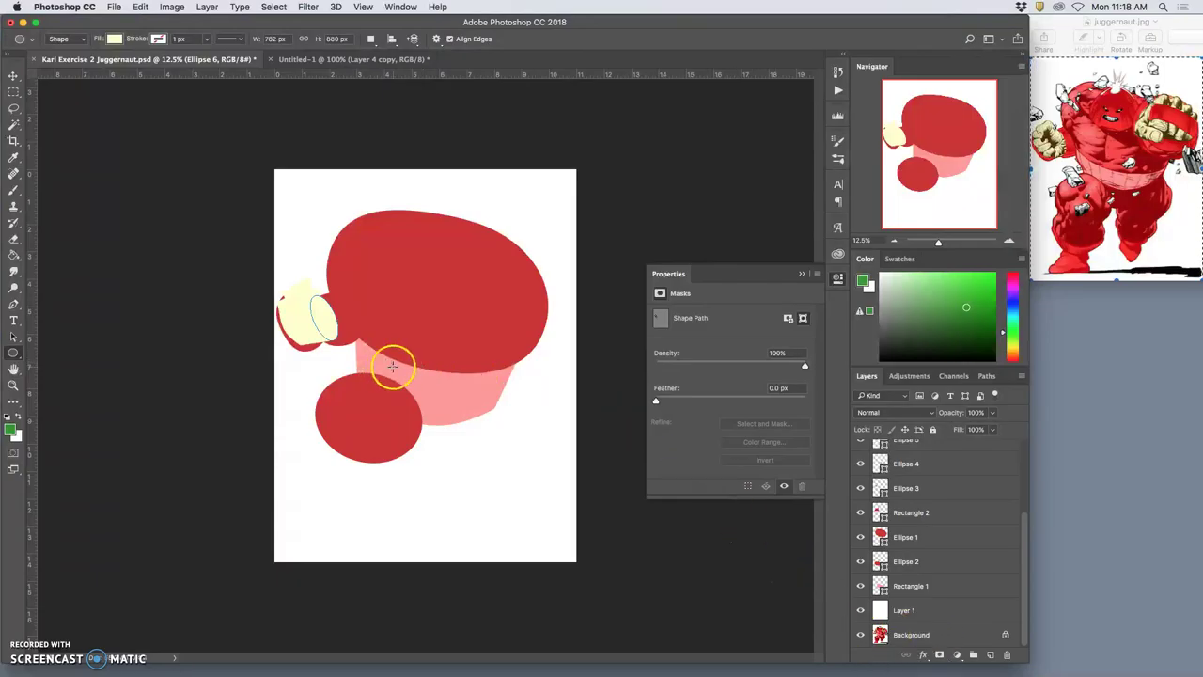
click(904, 611)
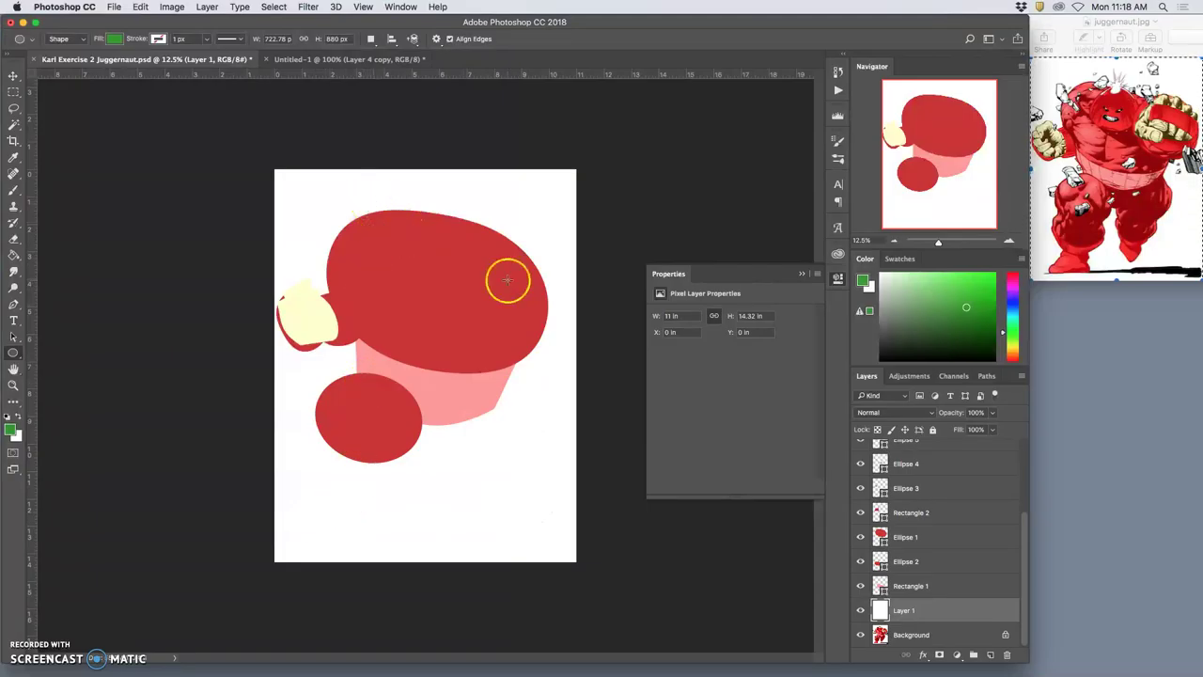
scroll(973, 571, up, 3)
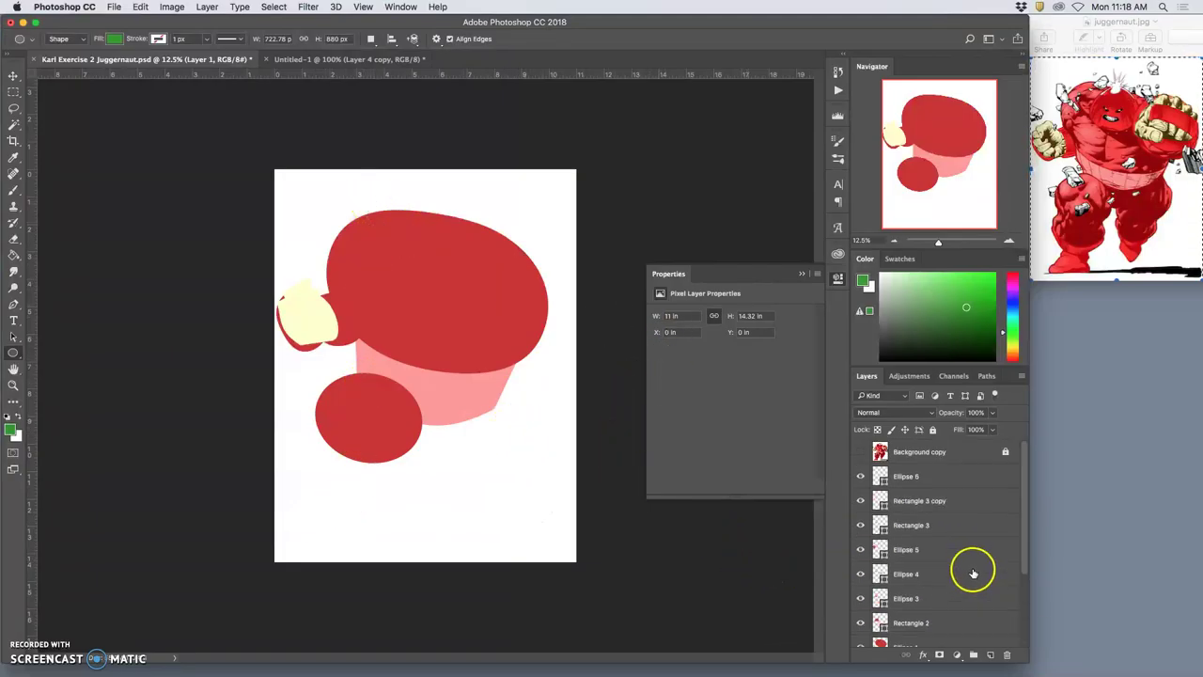
Step: Refill Ellipse 6 with a beige tone, with Only Web Colors turned off
double_click(931, 482)
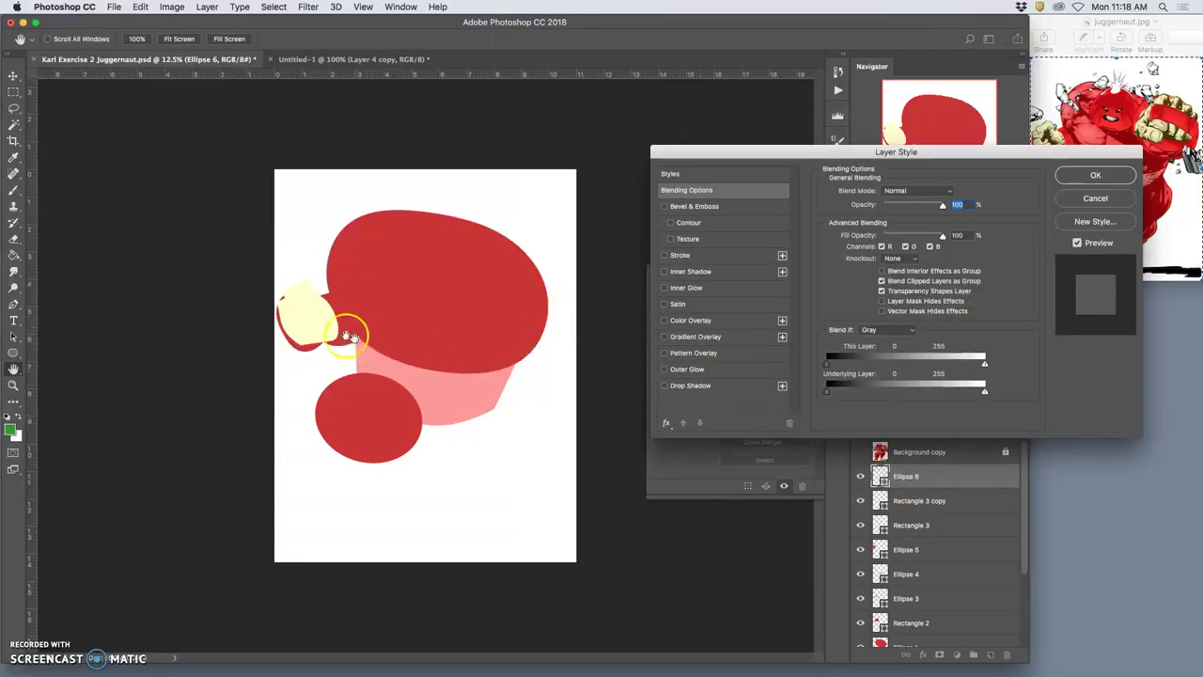
mouse_move(324, 328)
mouse_down()
mouse_move(309, 314)
mouse_move(325, 328)
mouse_up()
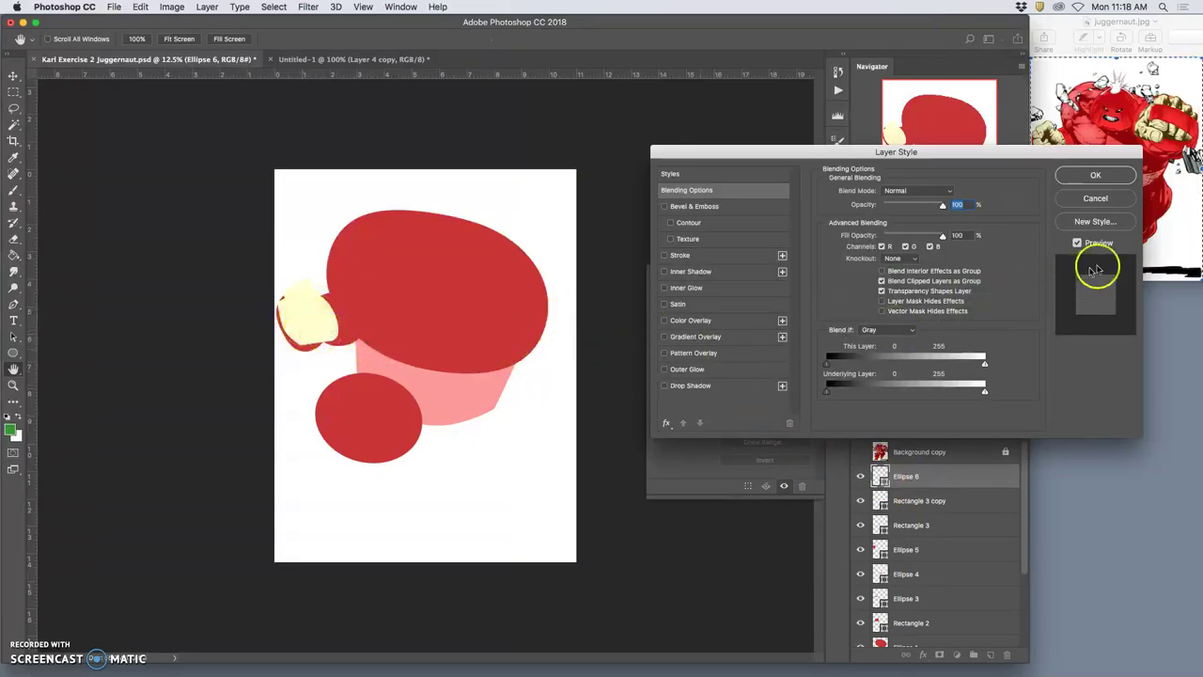
click(1096, 176)
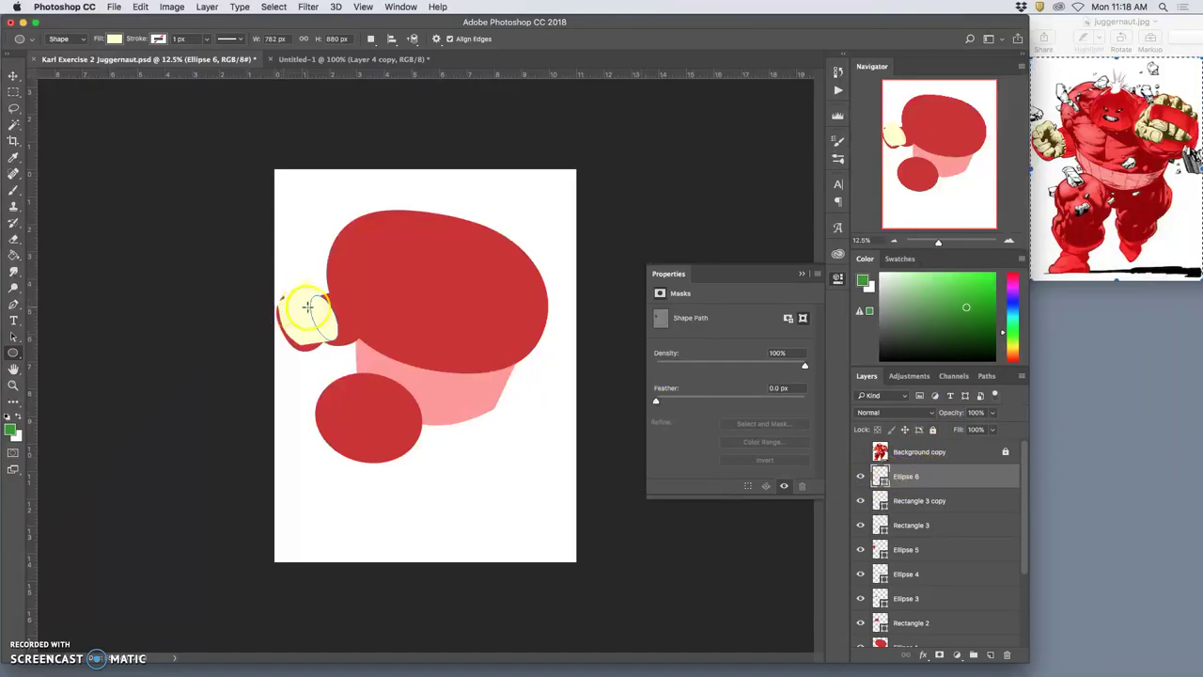
double_click(879, 477)
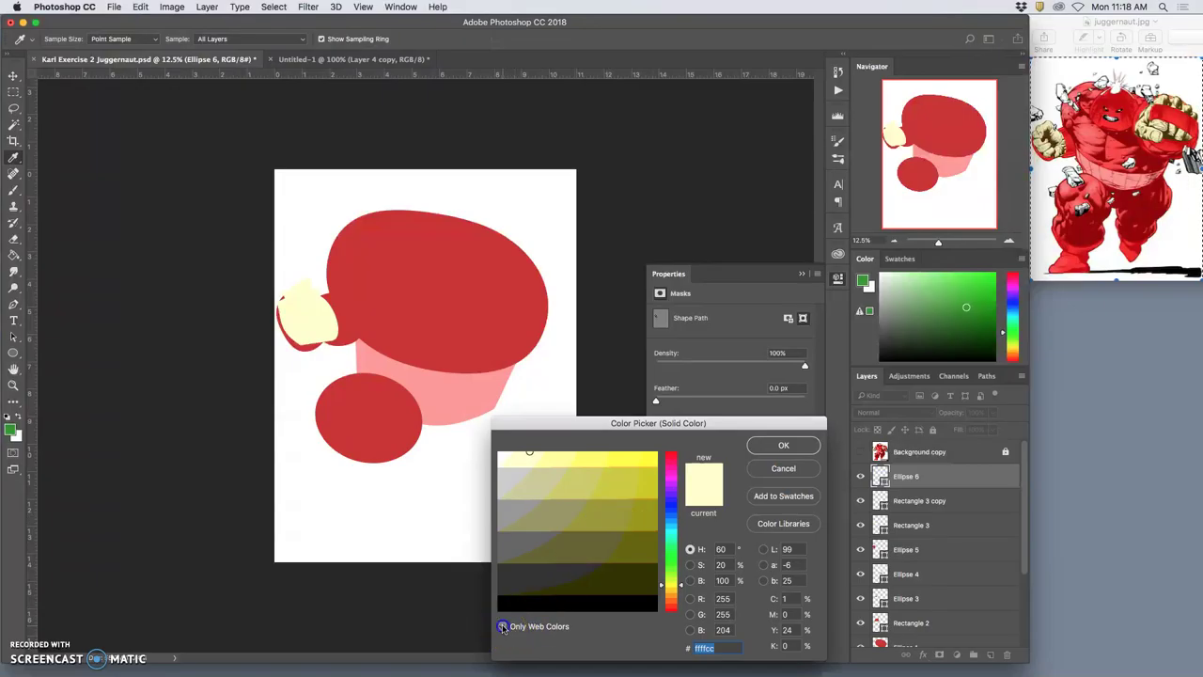
click(503, 627)
click(666, 592)
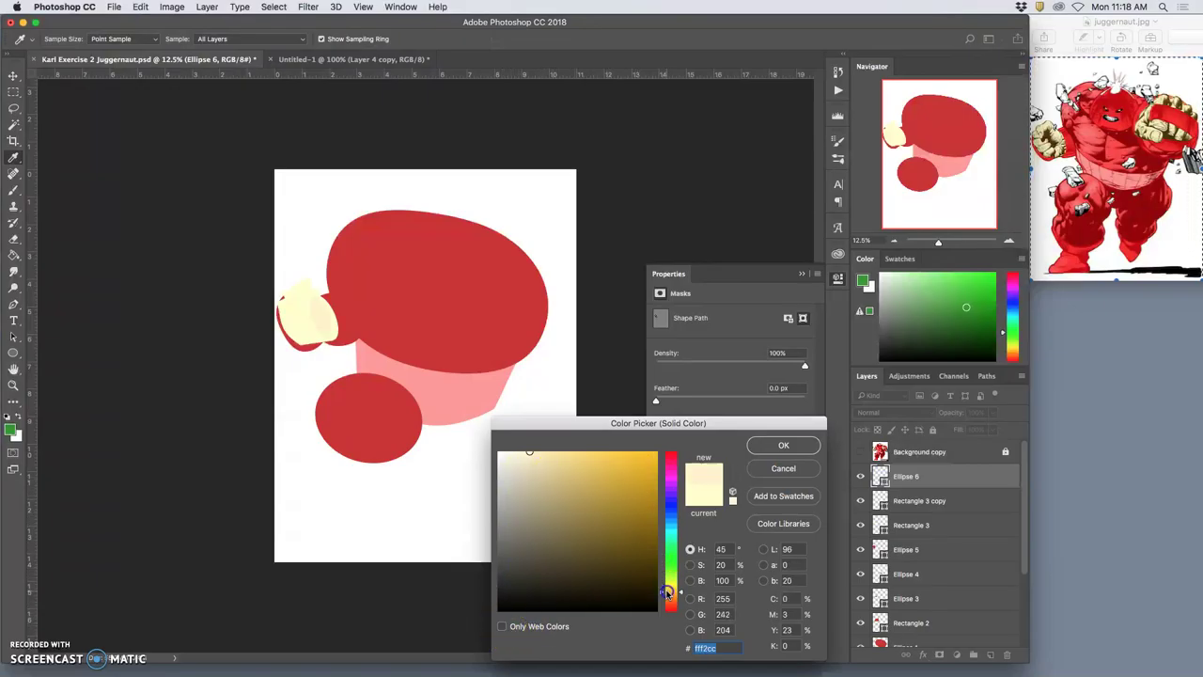
click(536, 464)
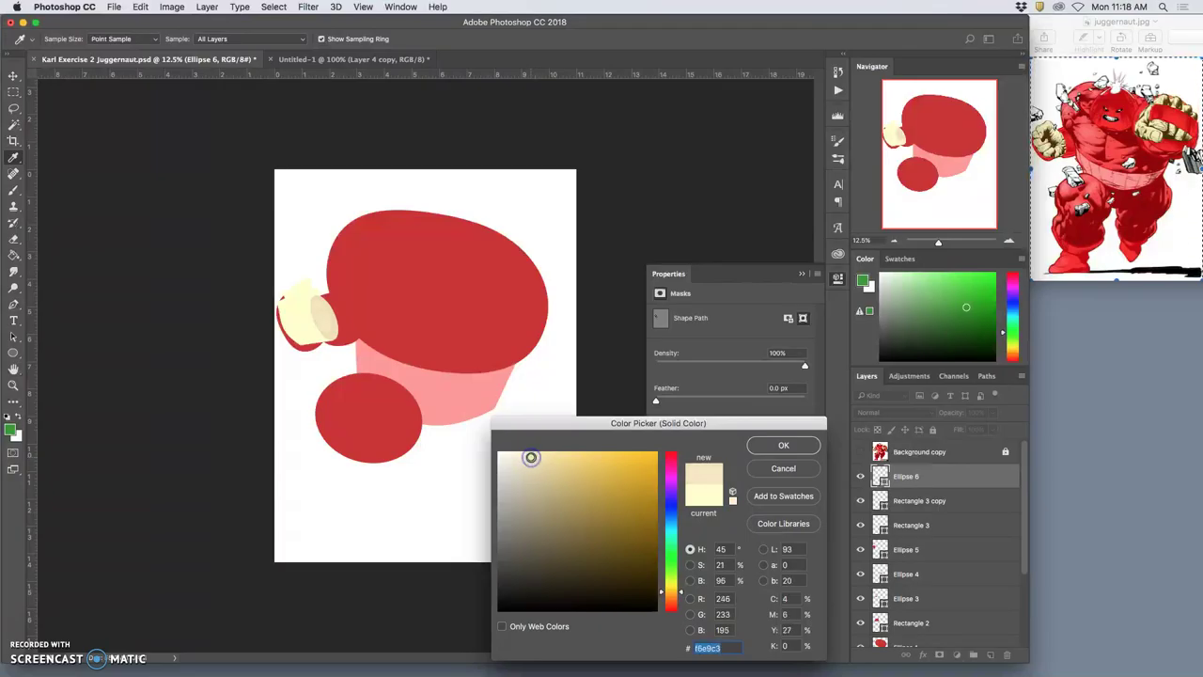
click(769, 449)
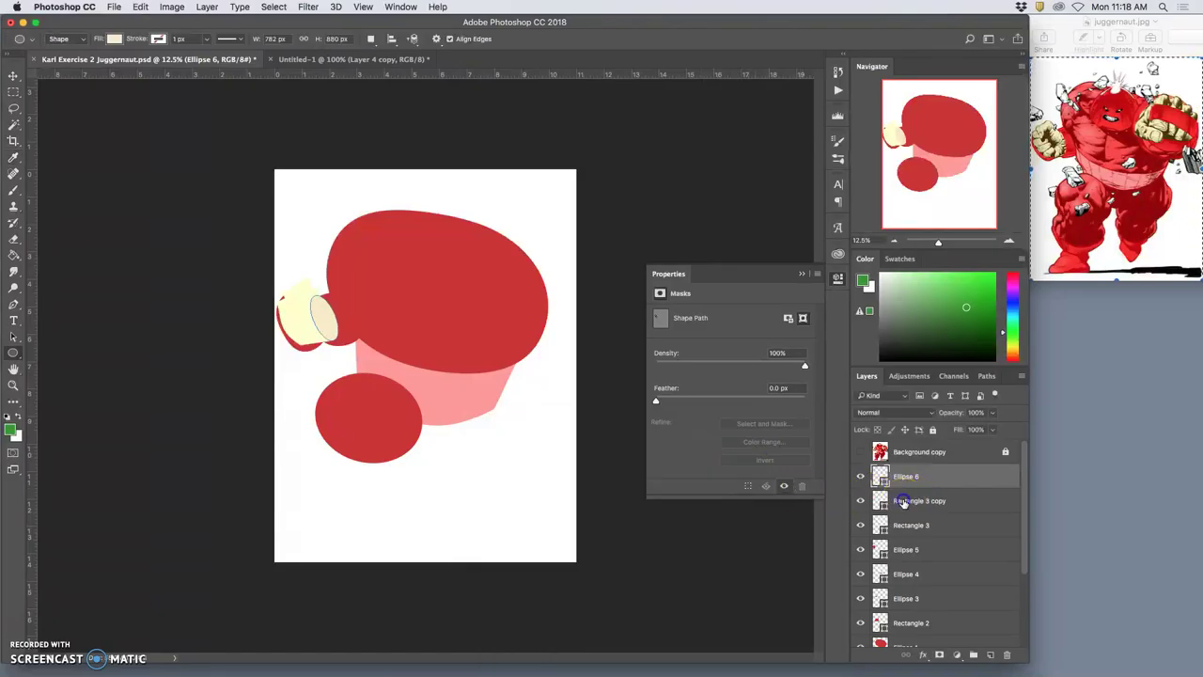
Step: Eyedrop the fist's beige #faeec9 into the Rectangle 3 copy and Rectangle 3 fills
click(903, 501)
double_click(880, 501)
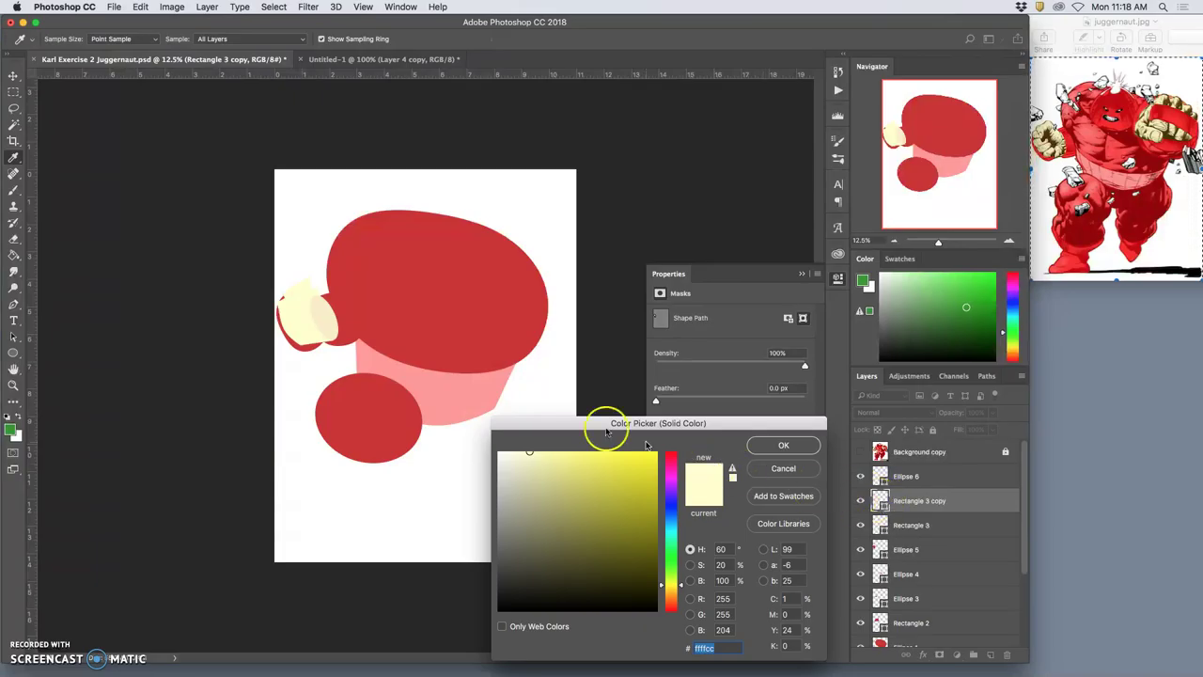
click(331, 320)
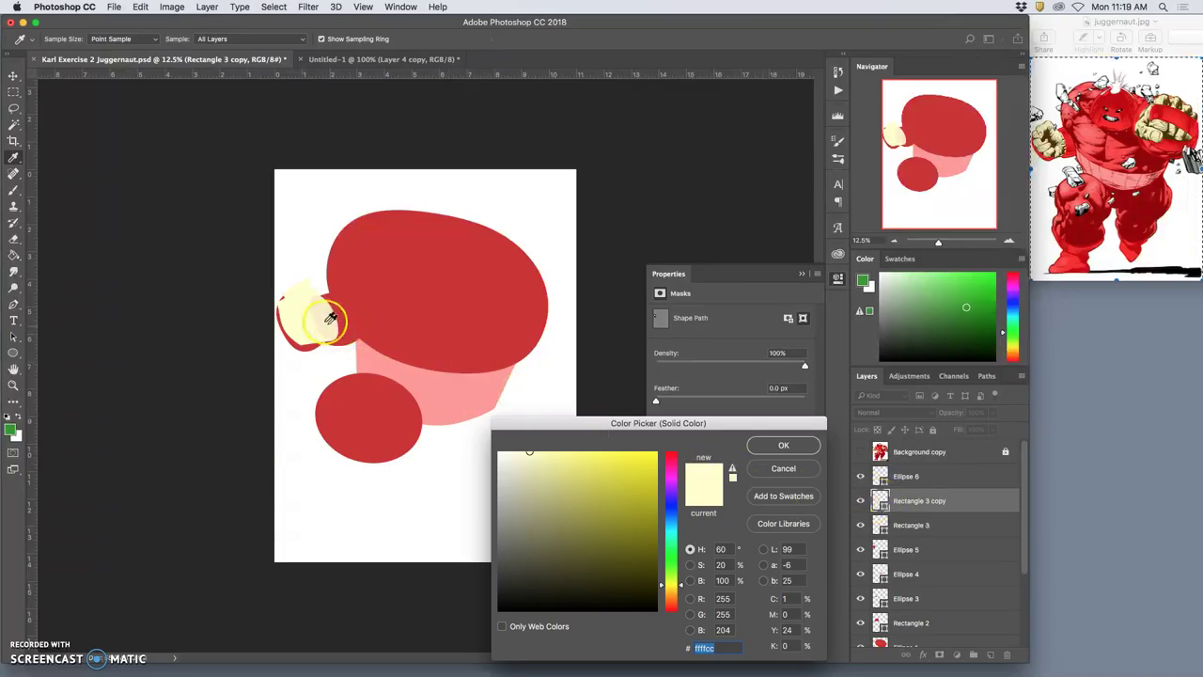
click(795, 446)
double_click(881, 525)
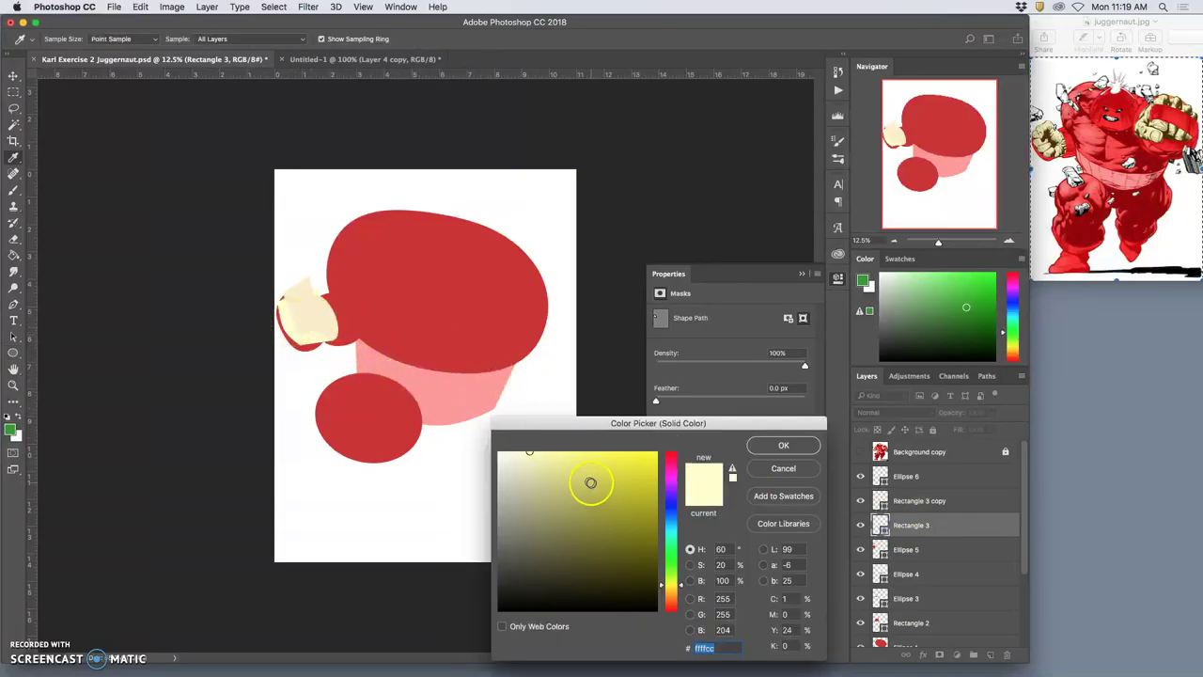
click(295, 309)
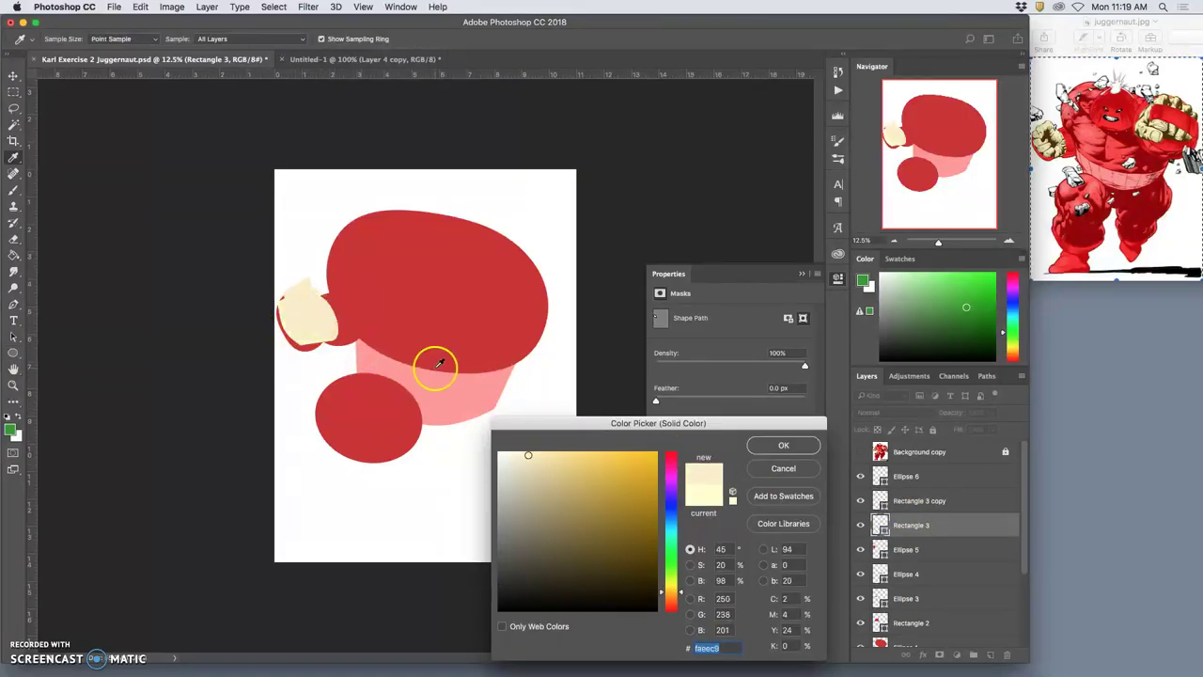
click(776, 445)
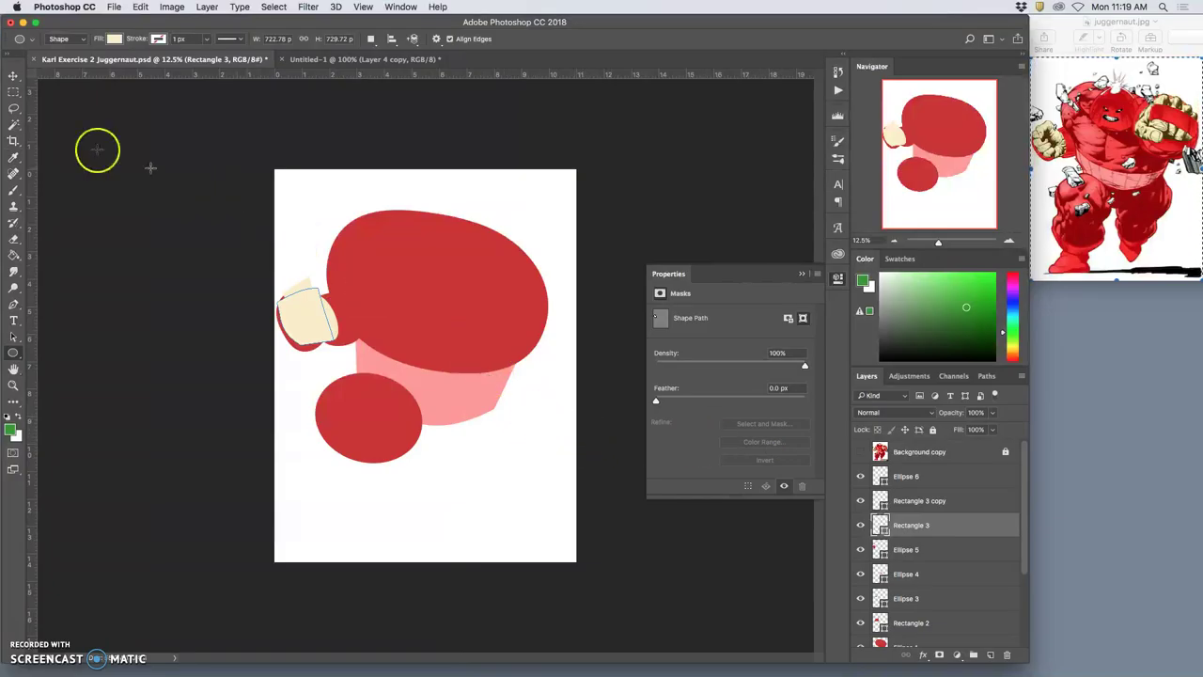
Step: Show the Background copy reference and draw a rounded rectangle over the right fist
click(14, 107)
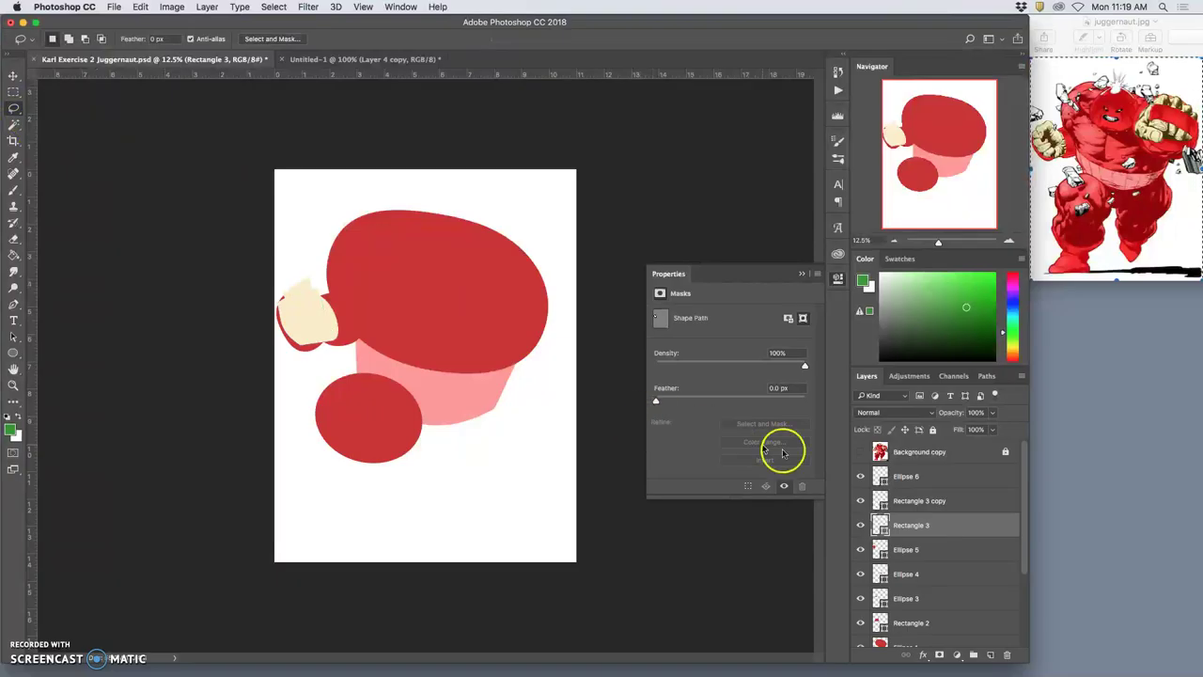
click(861, 455)
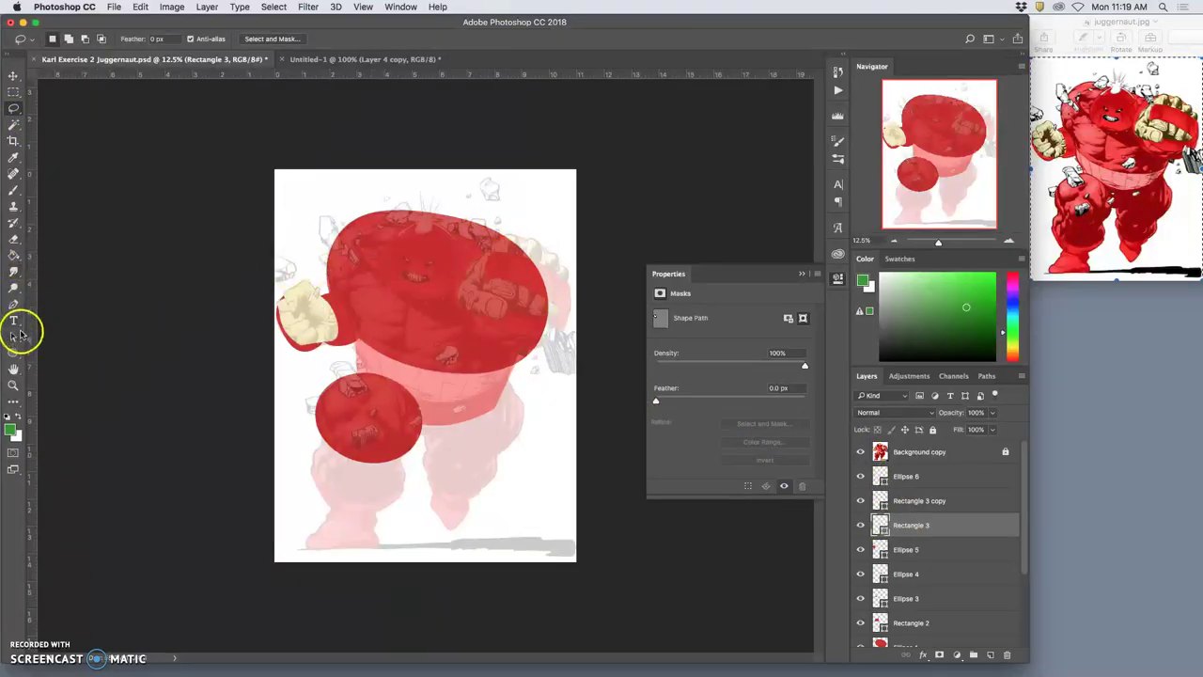
drag(13, 352, 67, 363)
drag(463, 238, 567, 317)
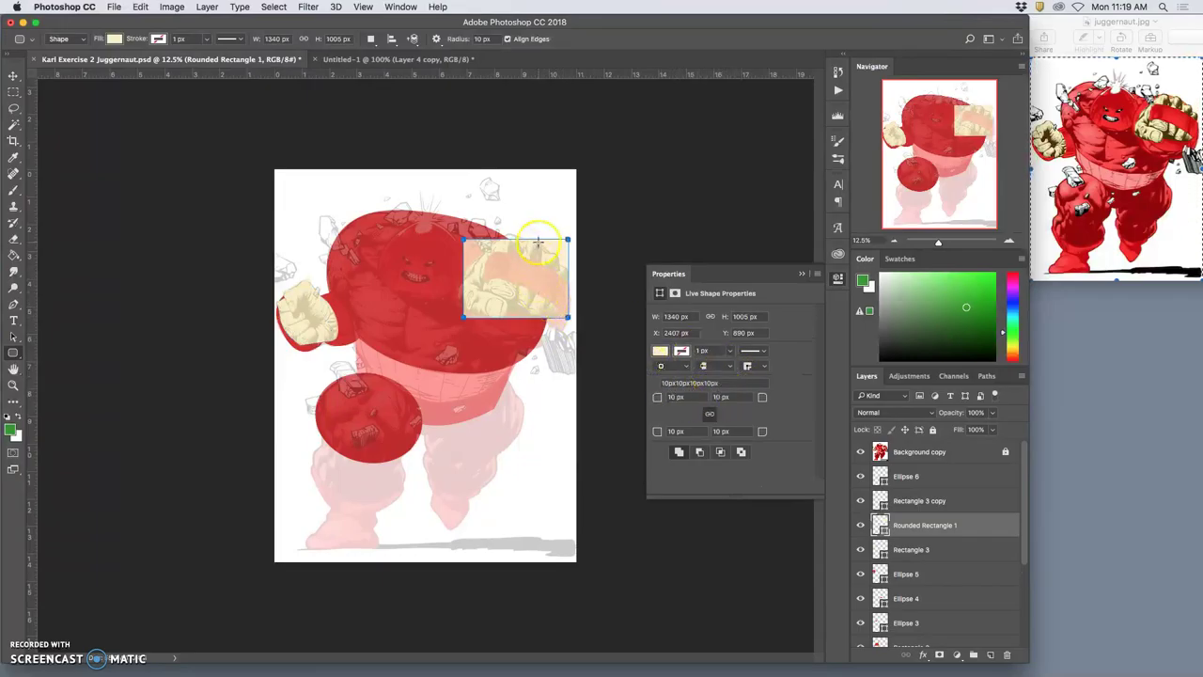
Step: Set all four linked corner radii of Rounded Rectangle 1 to 40 px
key(super+plus)
key(super+plus)
key(super+plus)
key(super+plus)
key(super+plus)
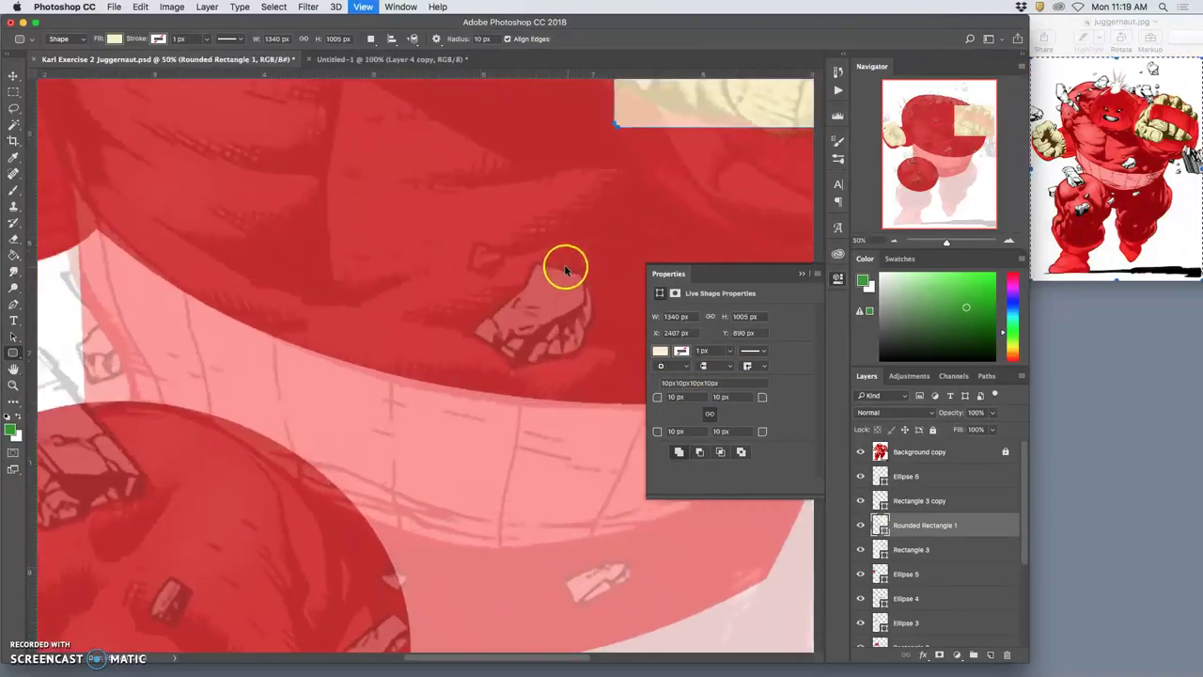
key(super+plus)
scroll(572, 260, right, 10)
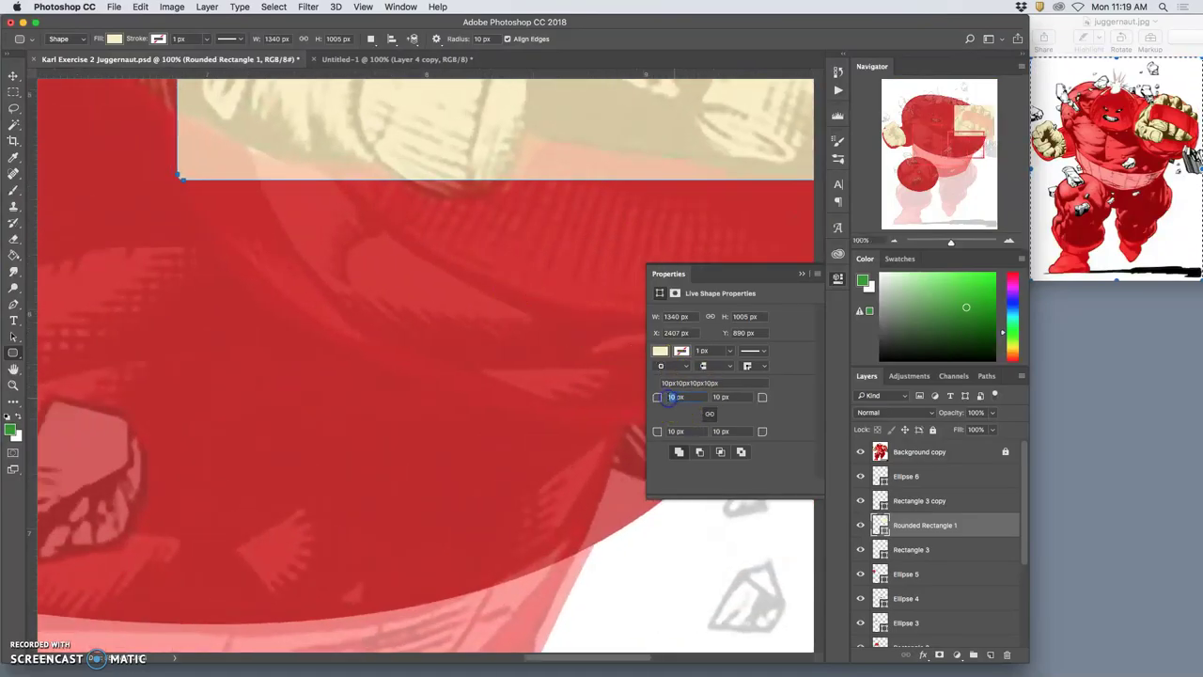
click(671, 396)
text(0)
click(721, 399)
click(710, 414)
click(671, 428)
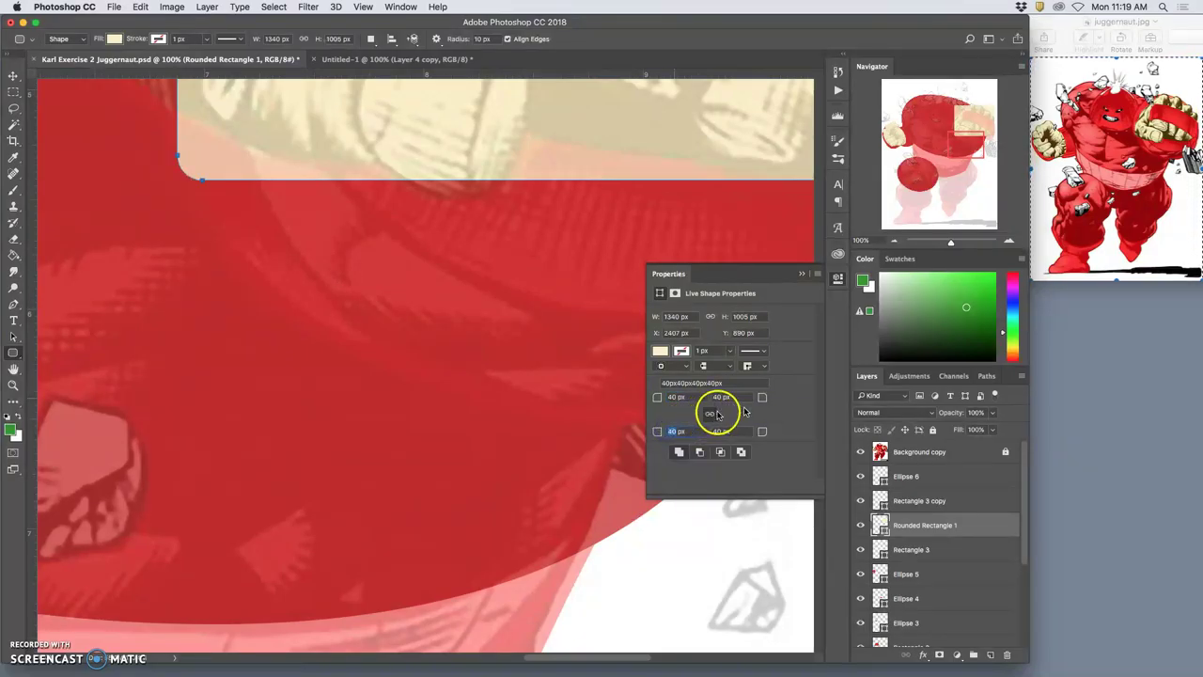
key(super+minus)
key(super+minus)
key(super+minus)
key(super+minus)
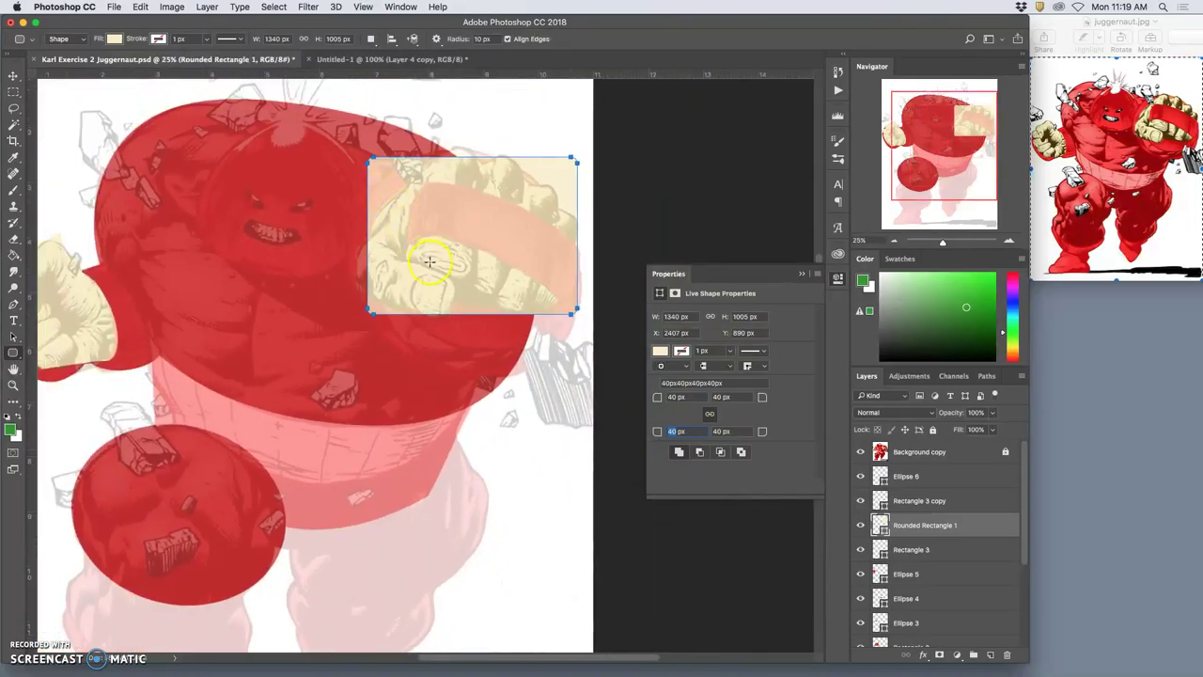
key(super+t)
Step: Distort Rounded Rectangle 1's four corners into a wedge tilted about 26° along the right fist
right_click(430, 229)
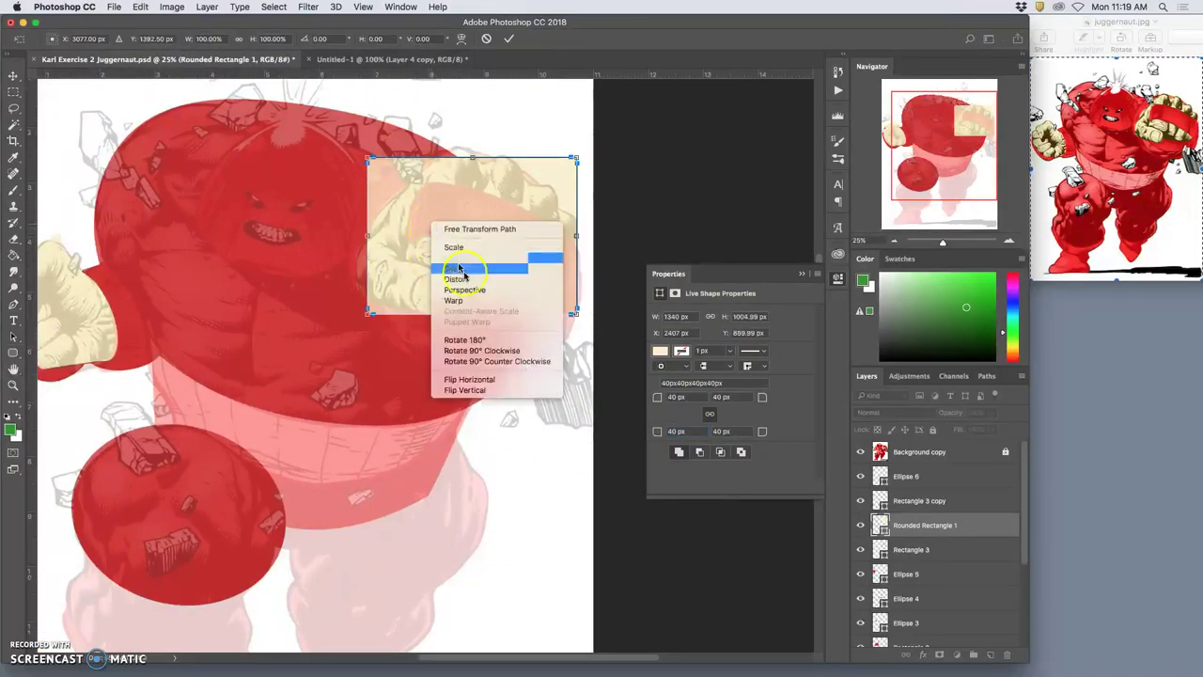
click(456, 279)
drag(368, 312, 355, 285)
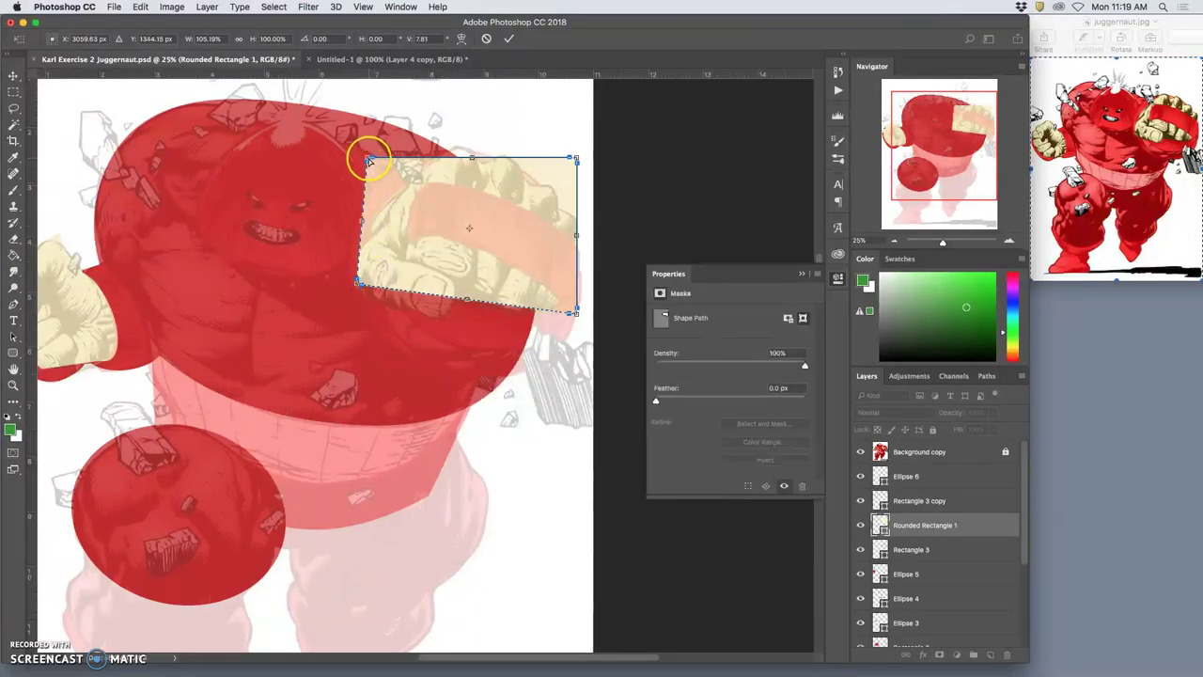
drag(368, 156, 451, 149)
drag(574, 160, 575, 219)
drag(576, 312, 552, 311)
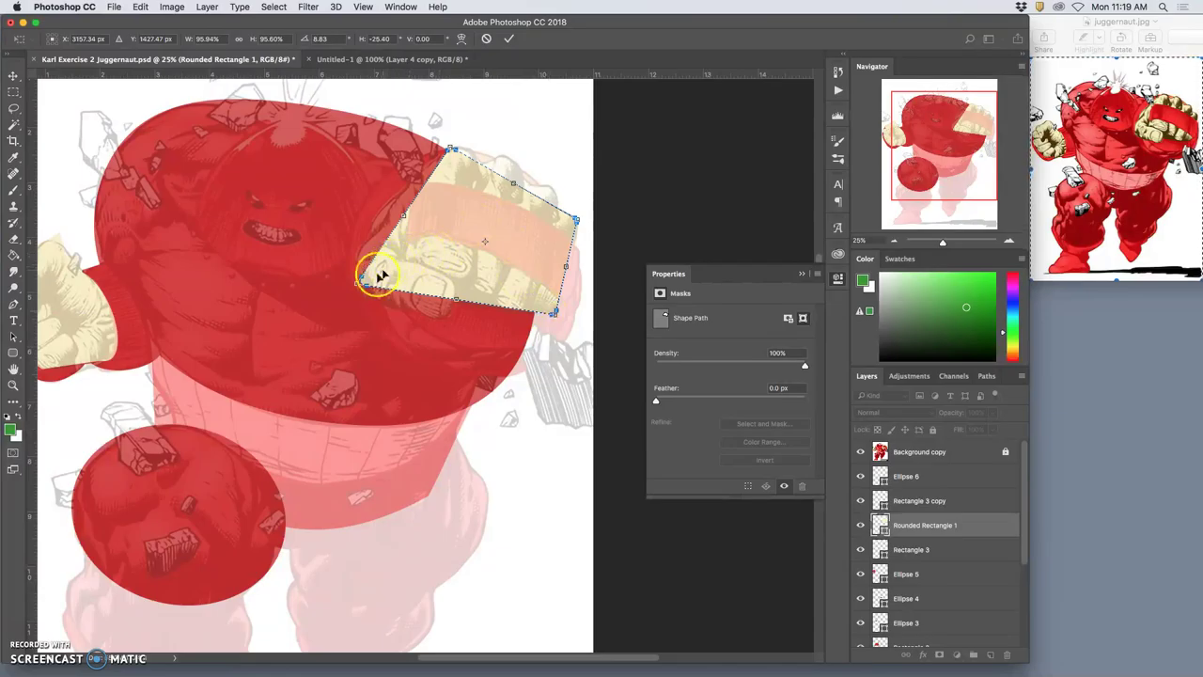
Step: Apply the wedge distortion and draw a smaller rounded rectangle below it
drag(357, 281, 358, 275)
key(Return)
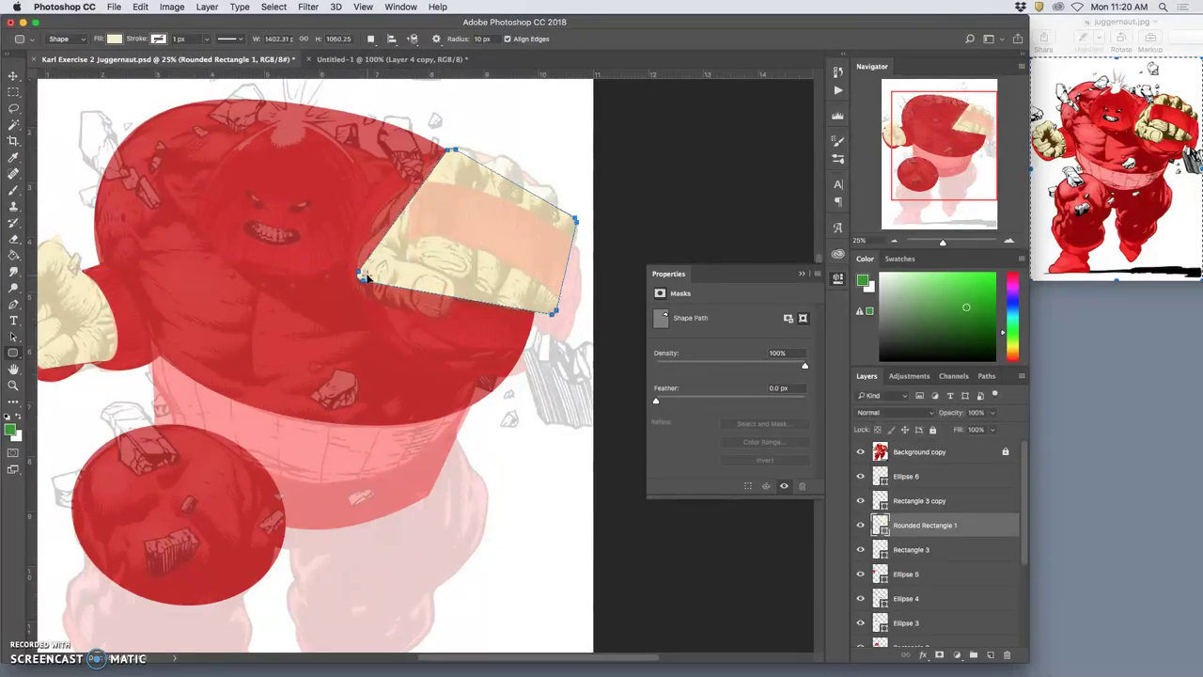
click(13, 354)
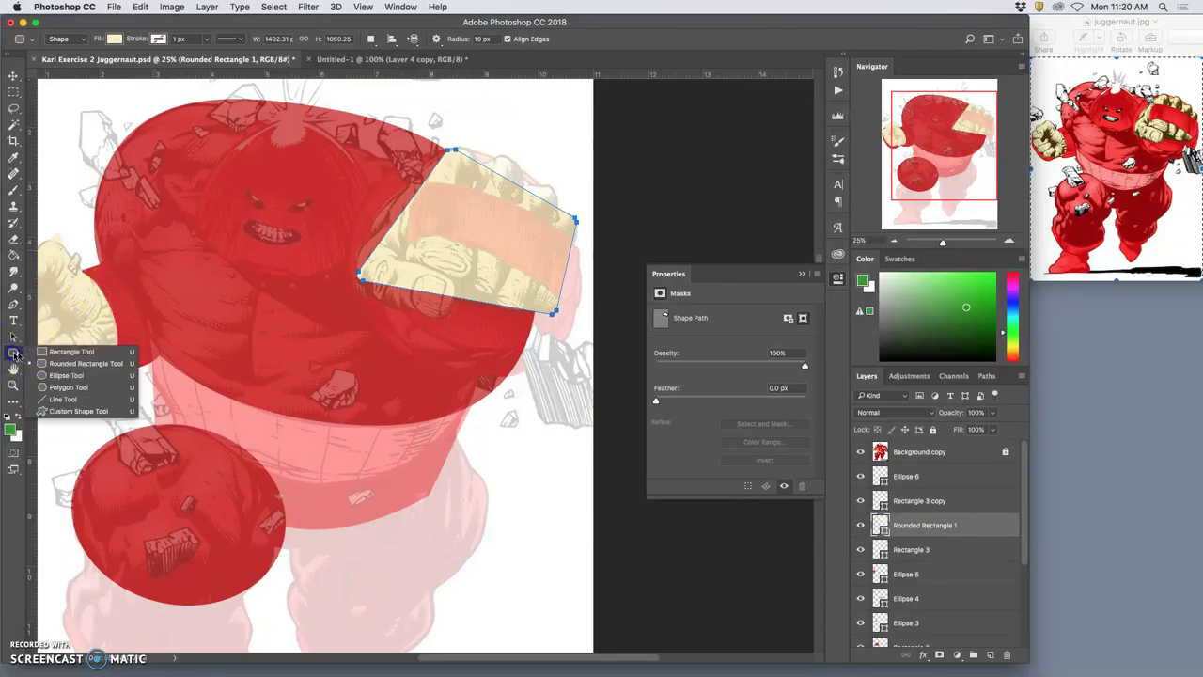
click(64, 364)
drag(362, 241, 458, 293)
Step: Rotate Rounded Rectangle 2 about 16.43° and shift it onto the lower knuckles
key(super+t)
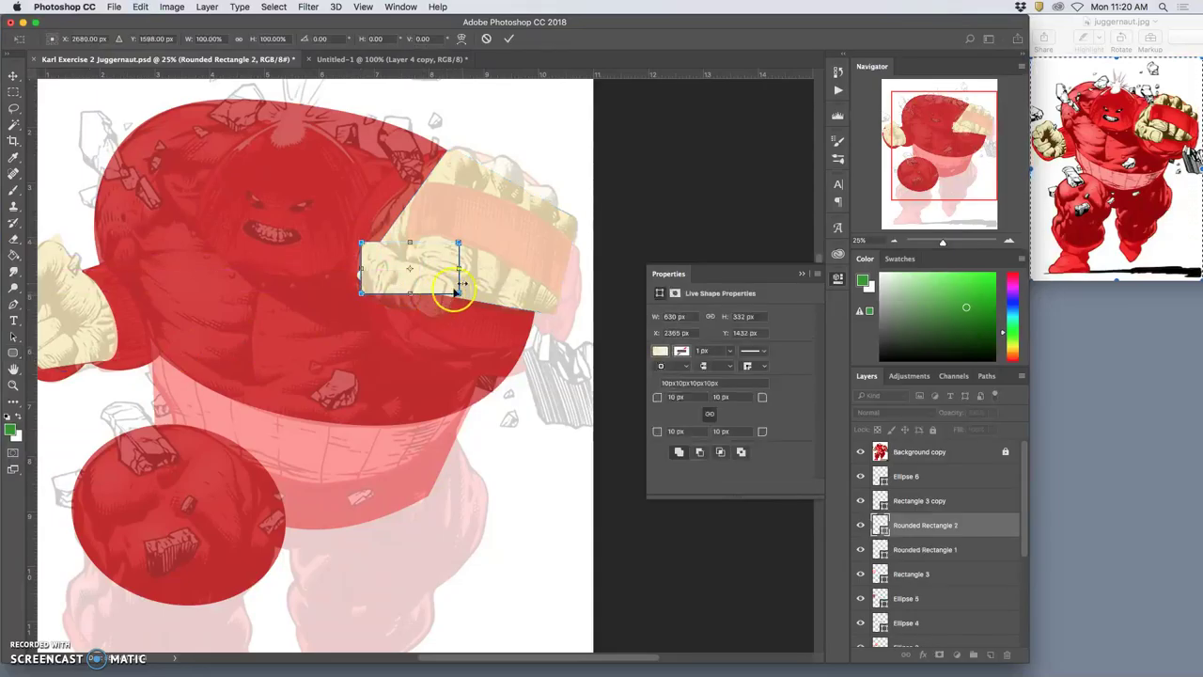
drag(474, 233, 458, 274)
double_click(461, 274)
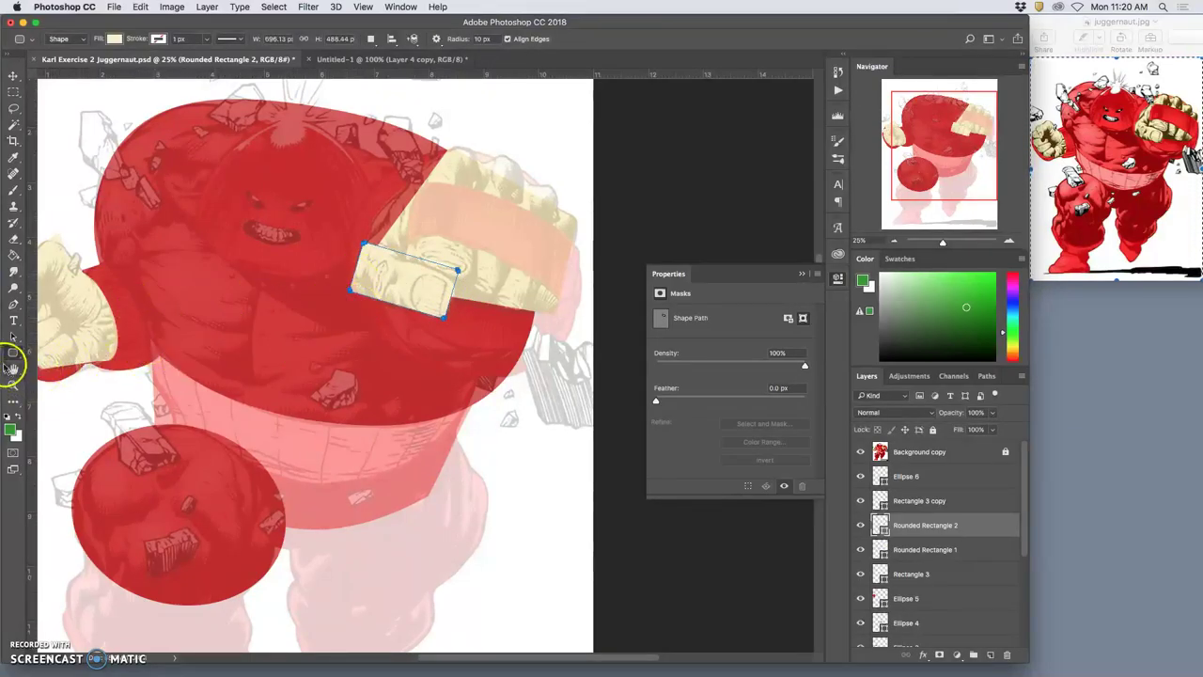
drag(14, 354, 68, 389)
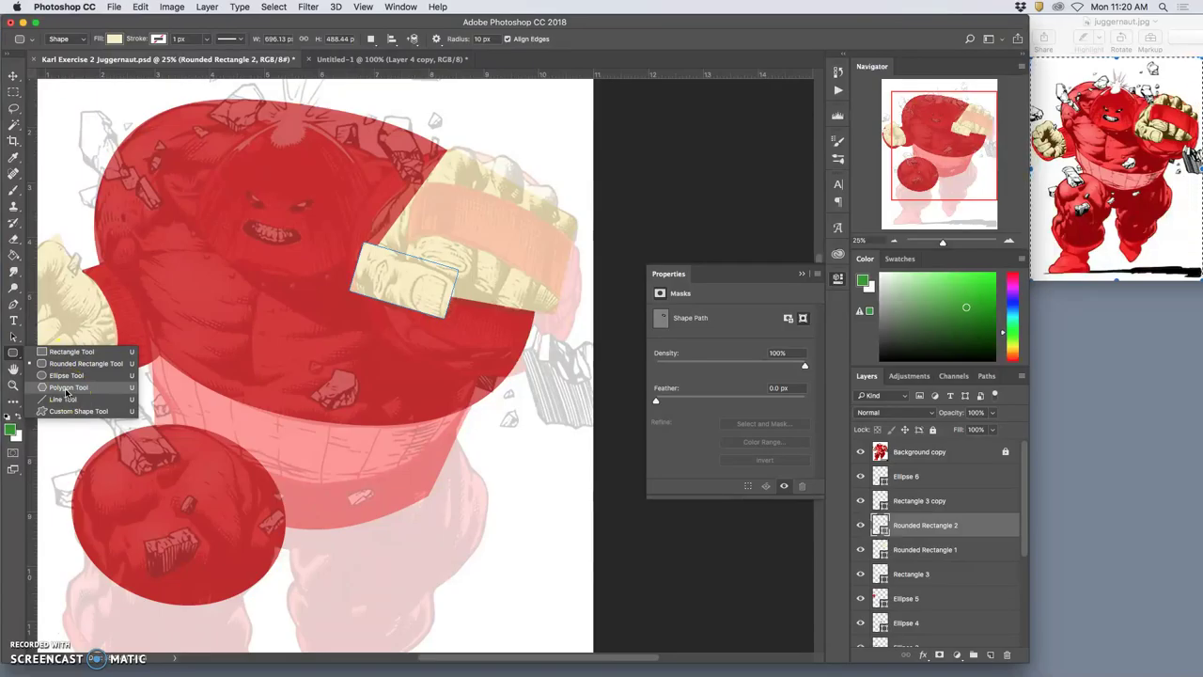
Step: Draw a small cream triangle using the Polygon tool set to 3 sides
drag(68, 394, 86, 396)
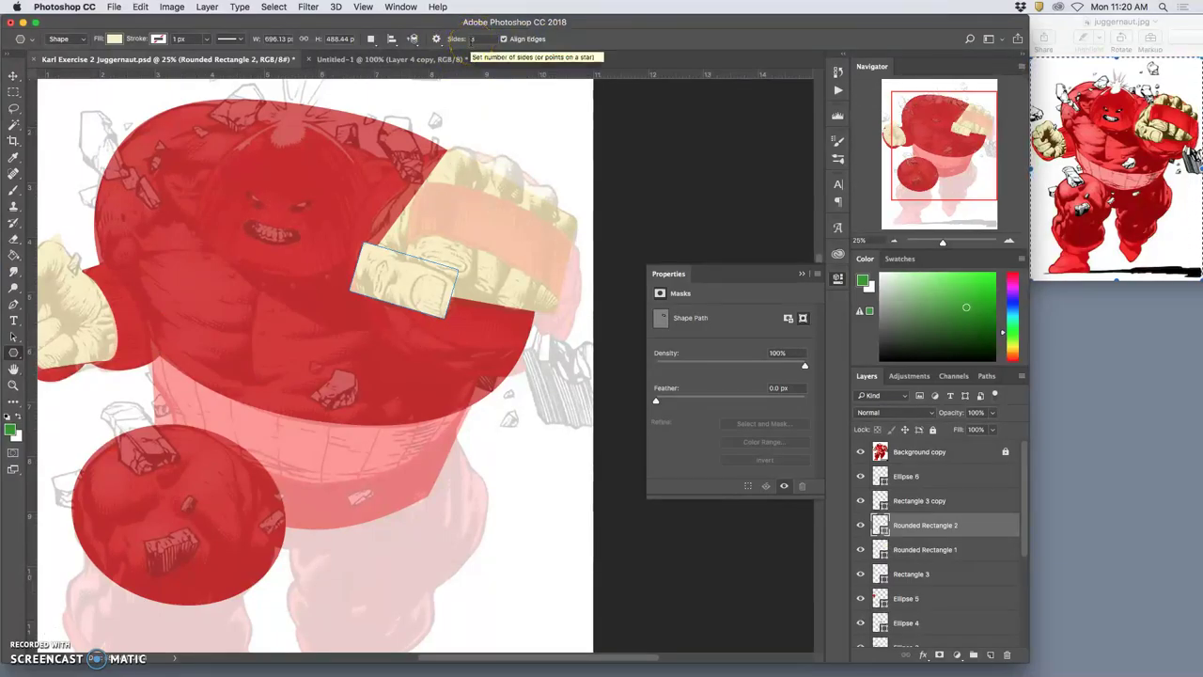
text(3)
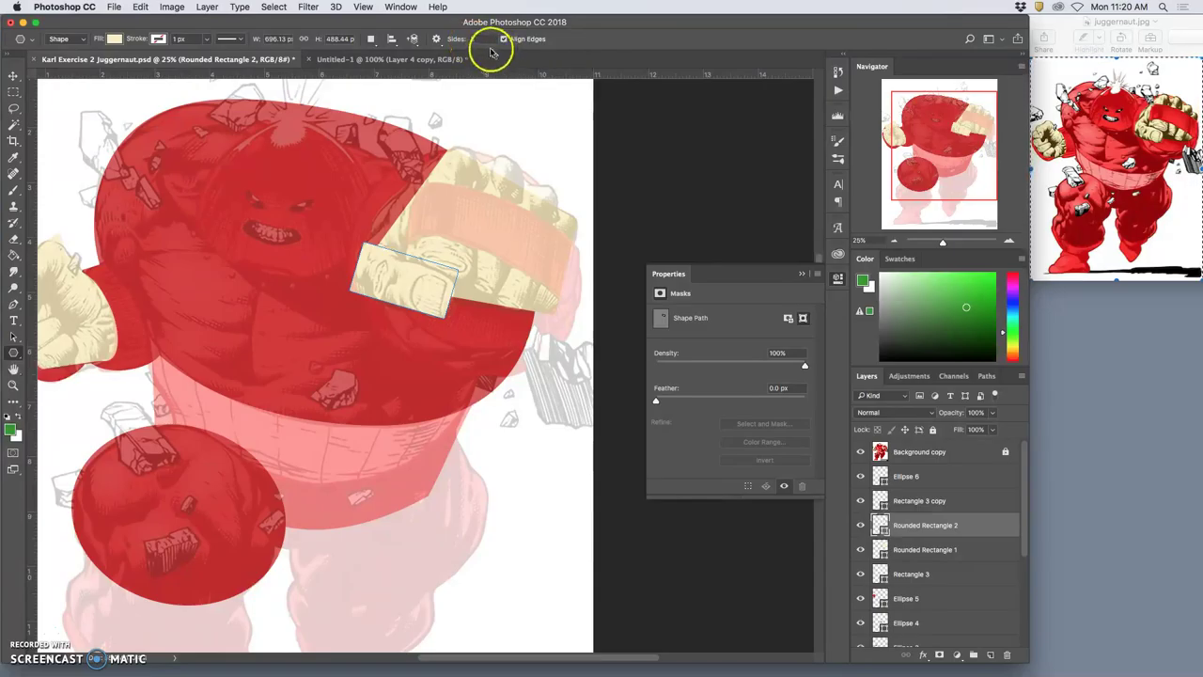
mouse_move(351, 193)
mouse_down()
mouse_move(419, 240)
mouse_move(411, 226)
mouse_up()
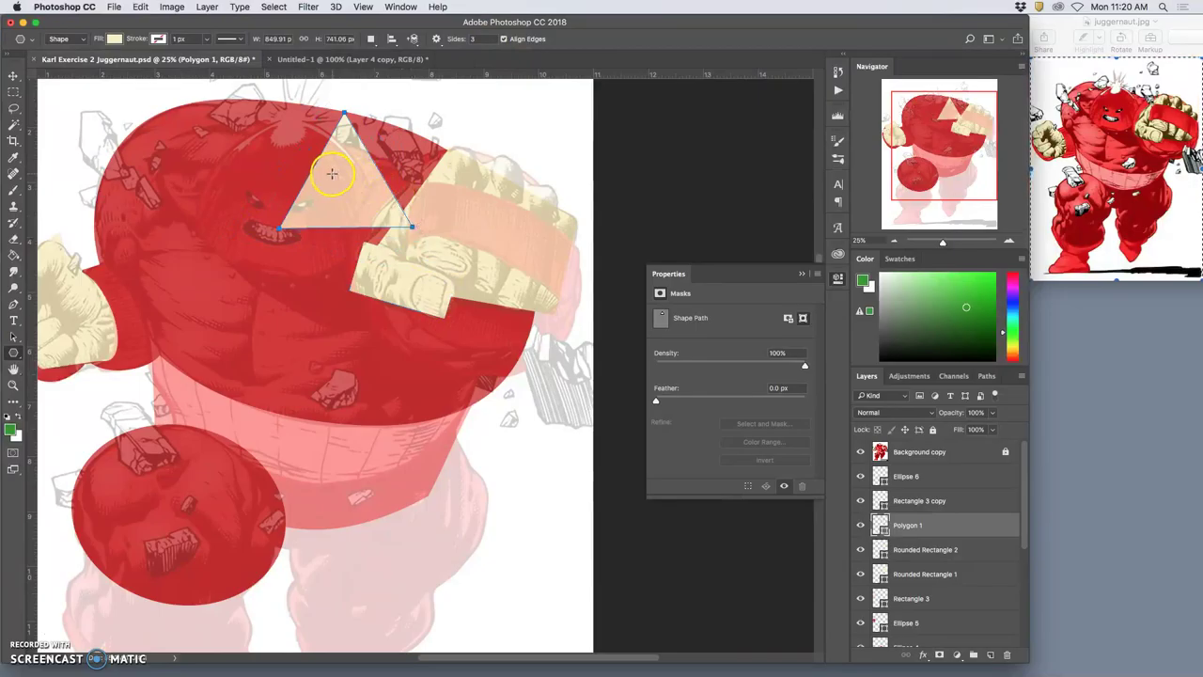
Step: Move the triangle onto the right fist, rotate it about 15°, and warp its corner and top edge into a curve
key(super+alt+t)
drag(354, 187, 423, 221)
drag(492, 142, 478, 172)
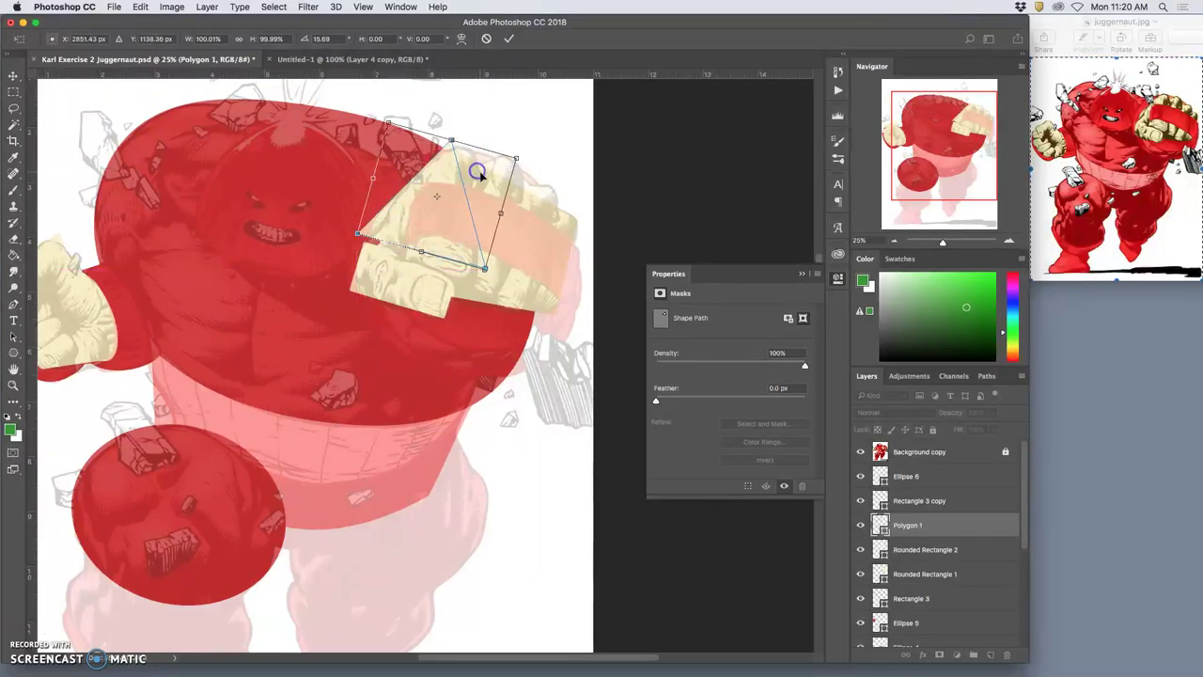
right_click(459, 230)
click(484, 301)
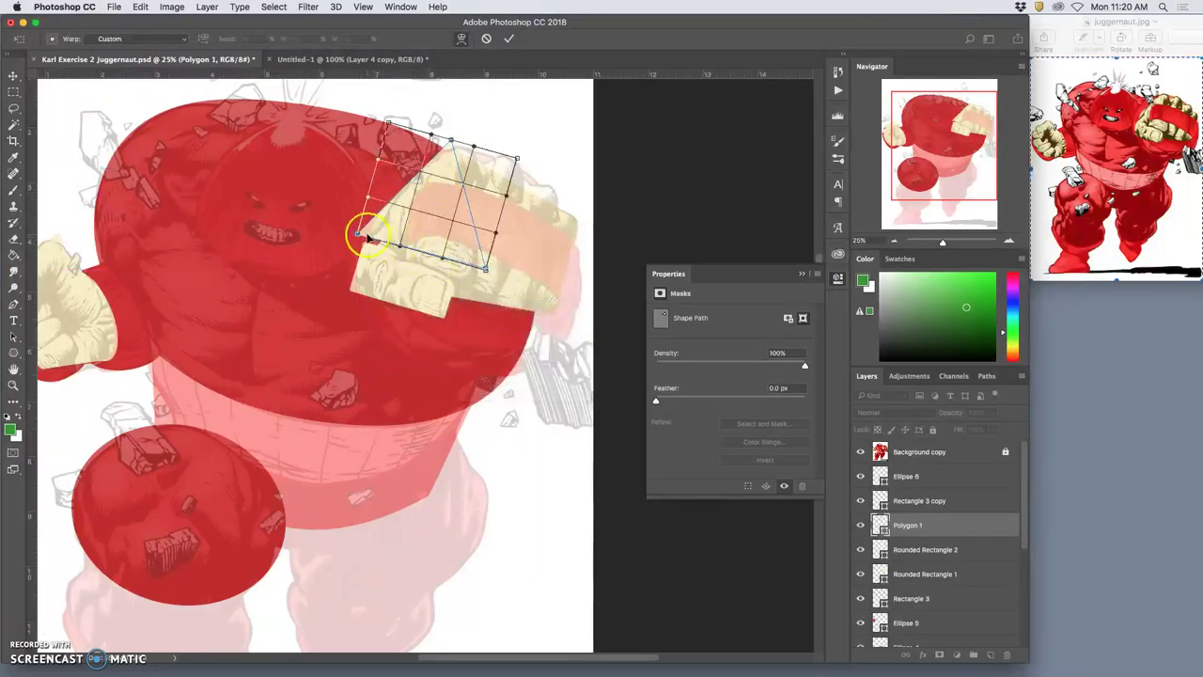
drag(367, 238, 369, 250)
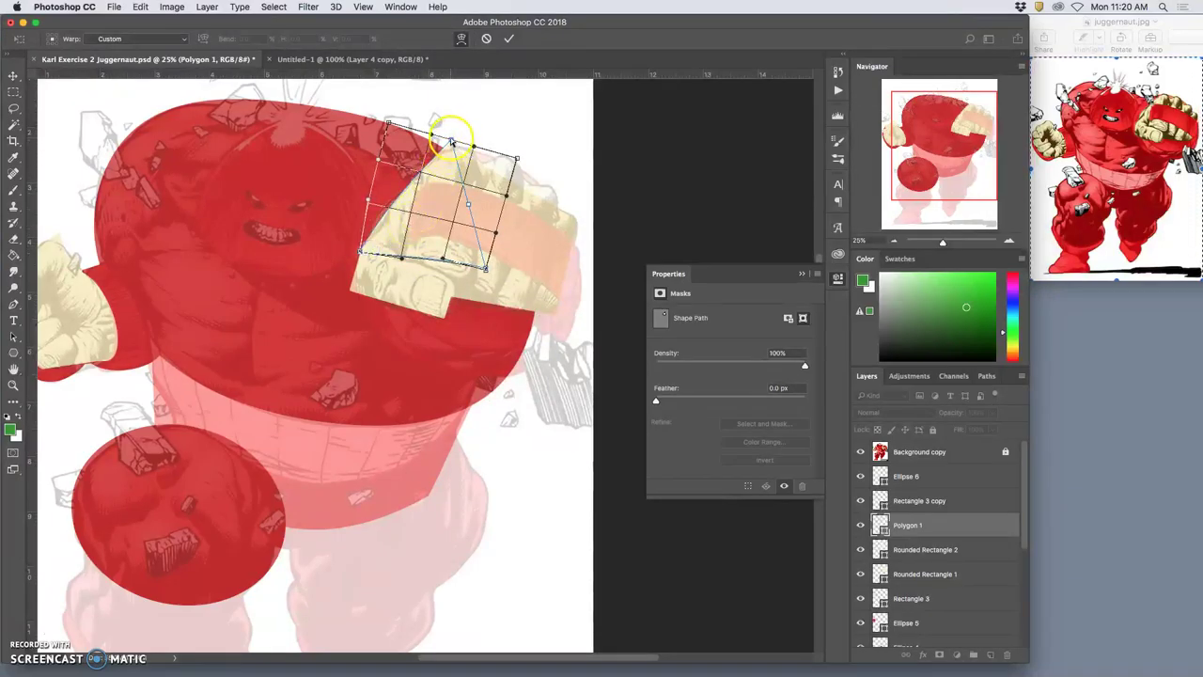
drag(473, 148, 501, 162)
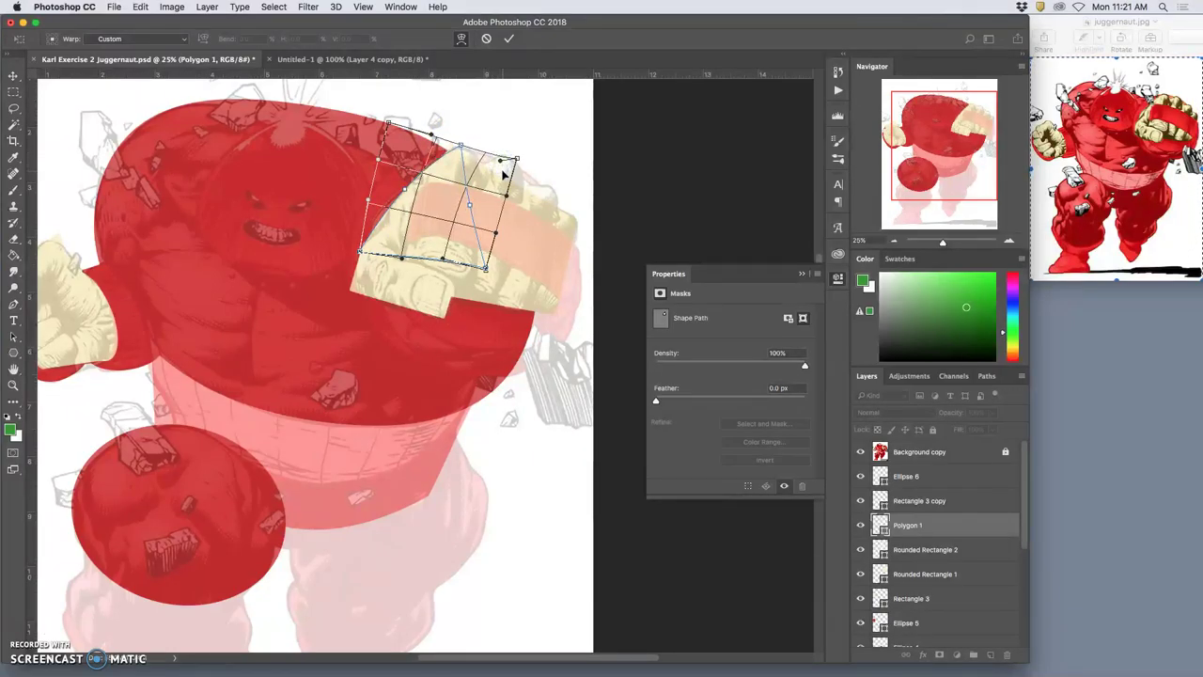
key(Return)
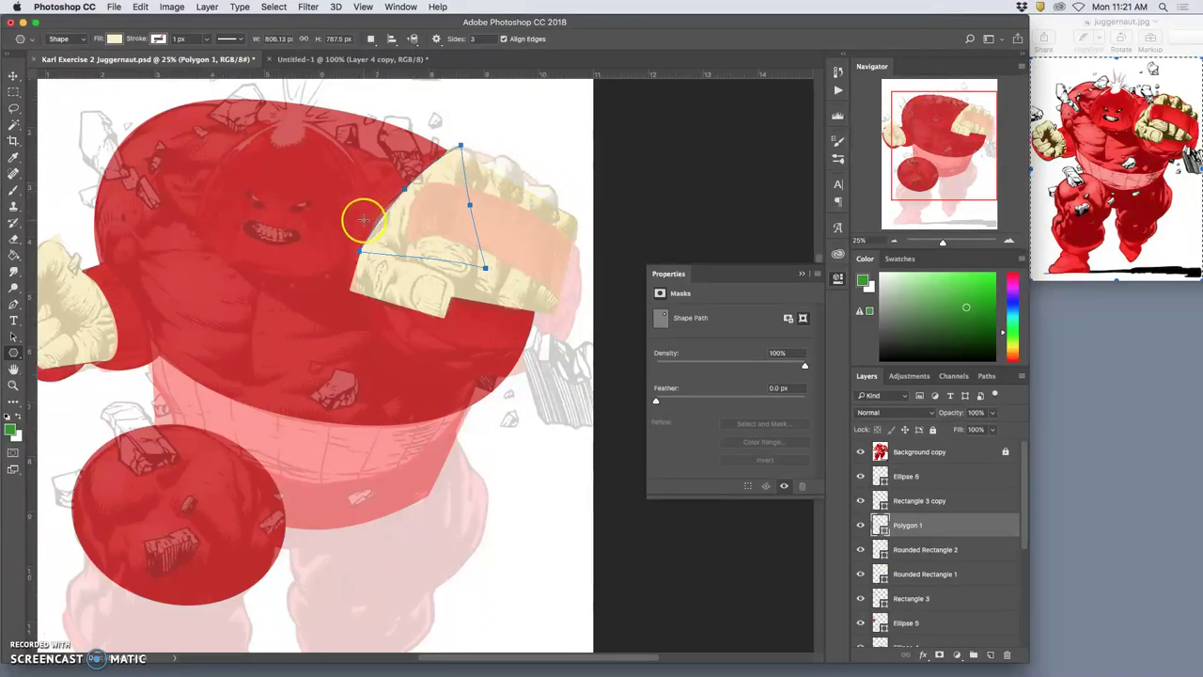
Step: Draw a small knuckle oval on the right fist and Alt-drag a copy beside it
click(861, 452)
click(862, 452)
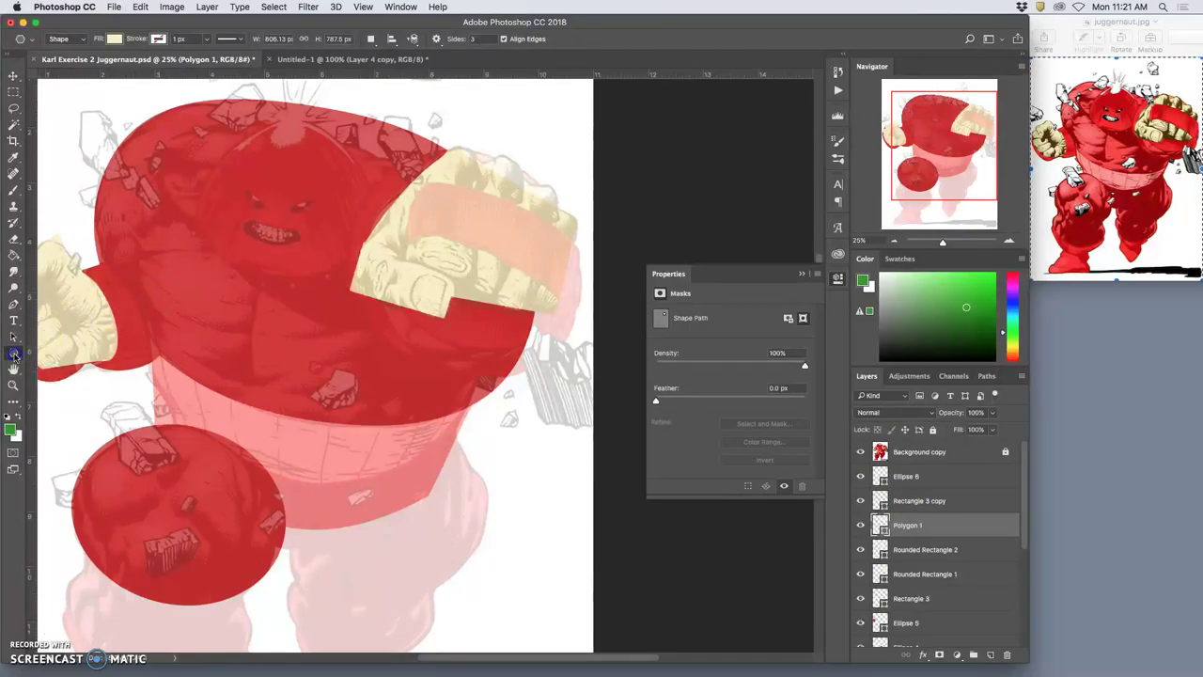
click(15, 356)
click(55, 376)
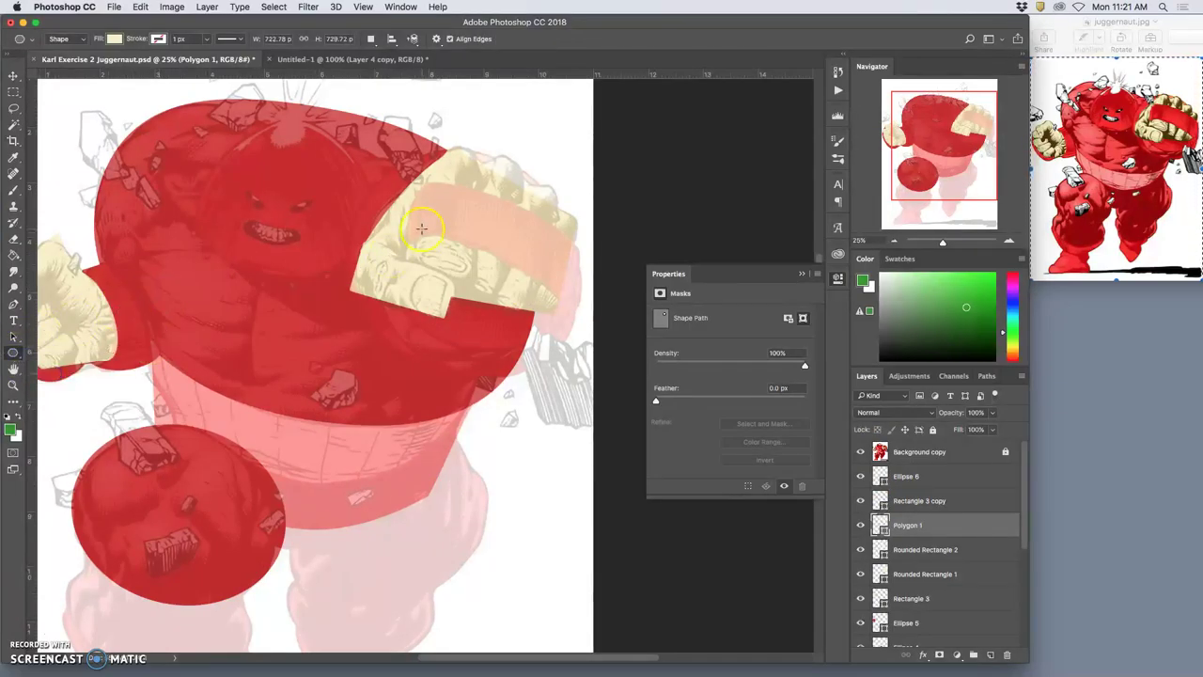
drag(449, 143, 515, 175)
click(14, 77)
drag(515, 175, 561, 243)
Step: Hide the reference drawing and warp one knuckle oval so its left edge bulges outward
click(860, 452)
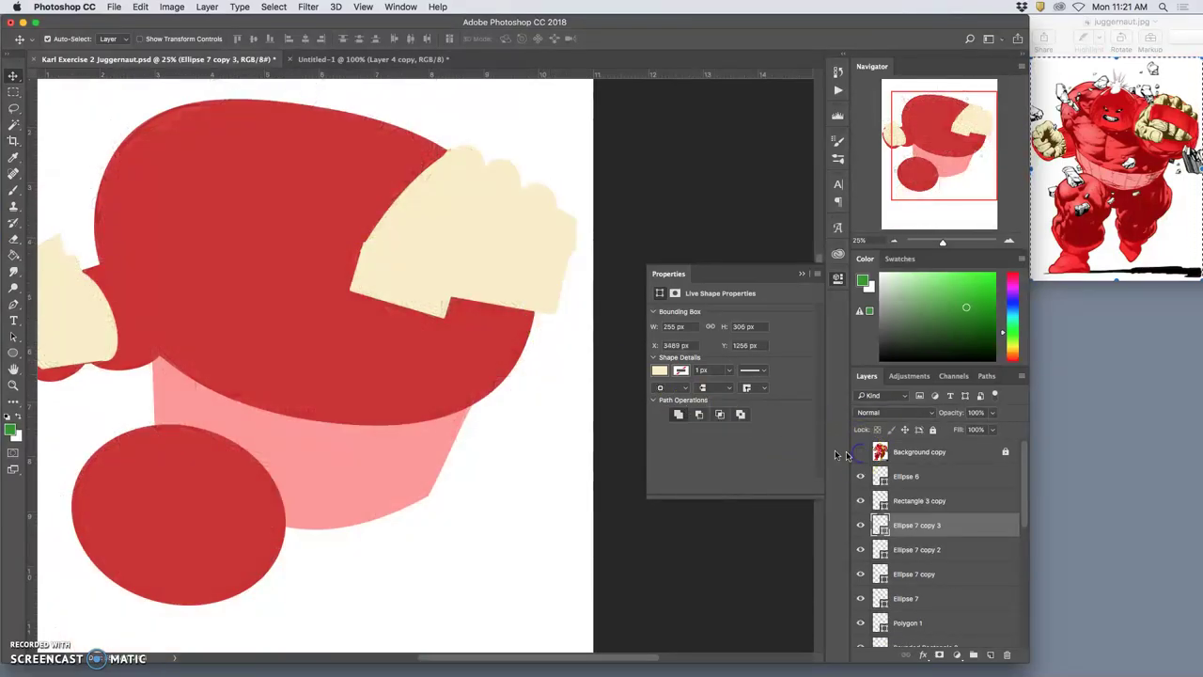
click(501, 175)
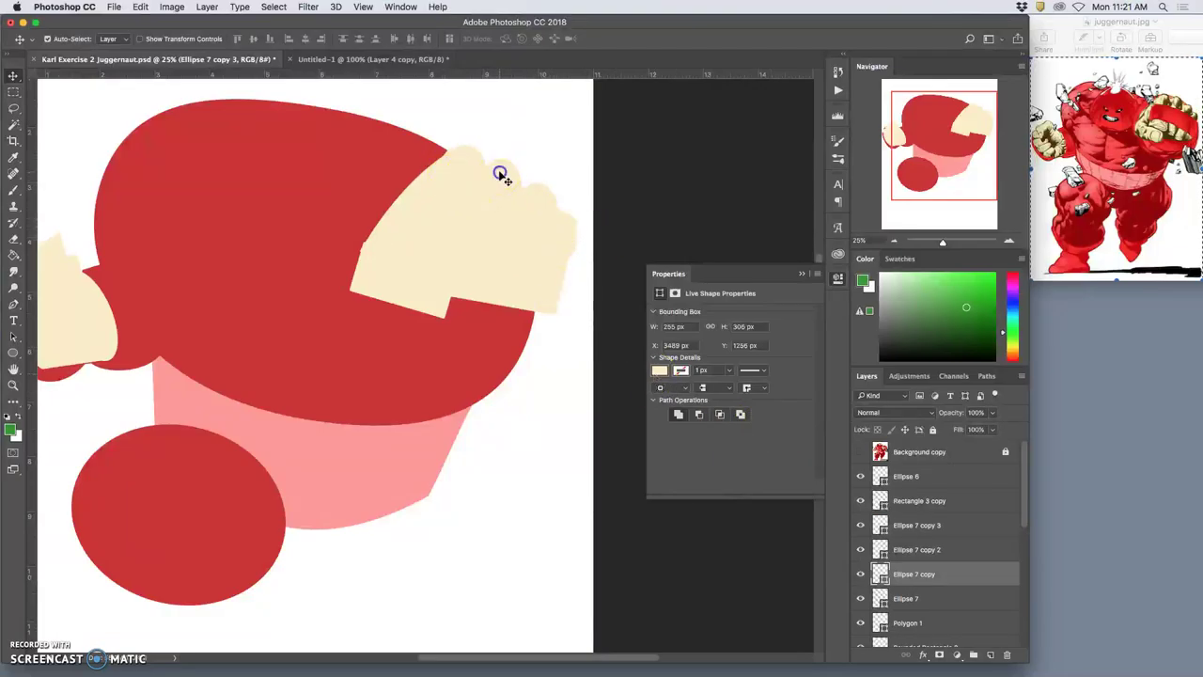
click(542, 196)
key(super+t)
right_click(538, 211)
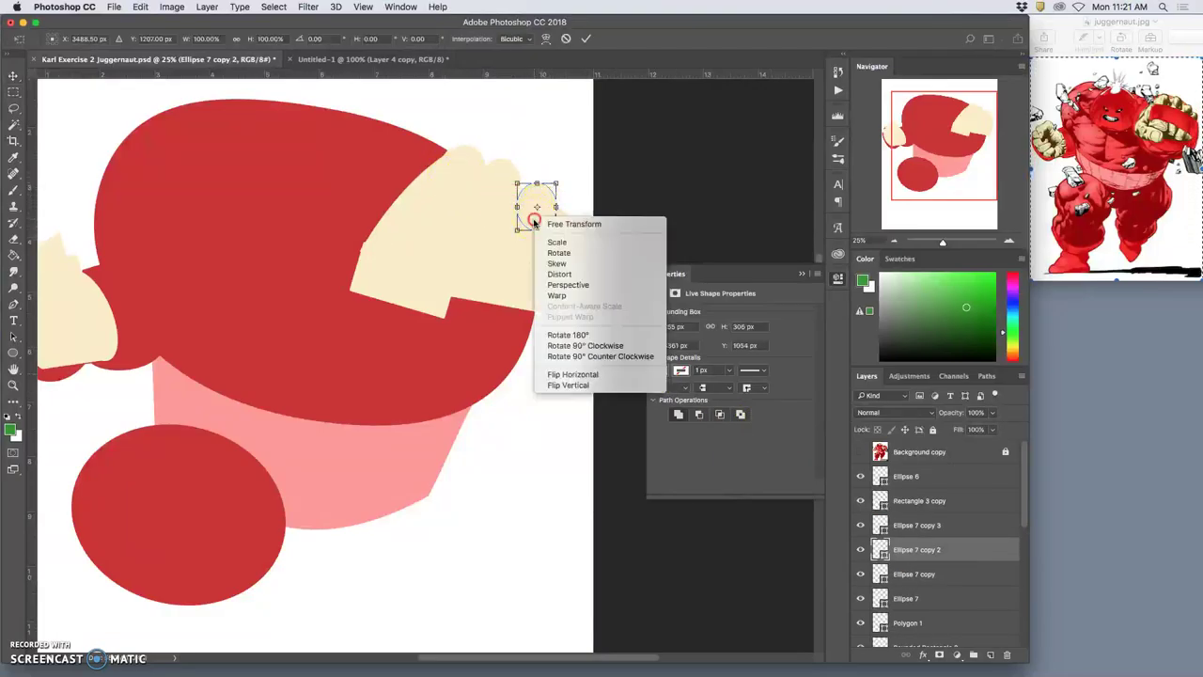
click(553, 295)
drag(520, 208, 558, 225)
double_click(562, 231)
click(549, 216)
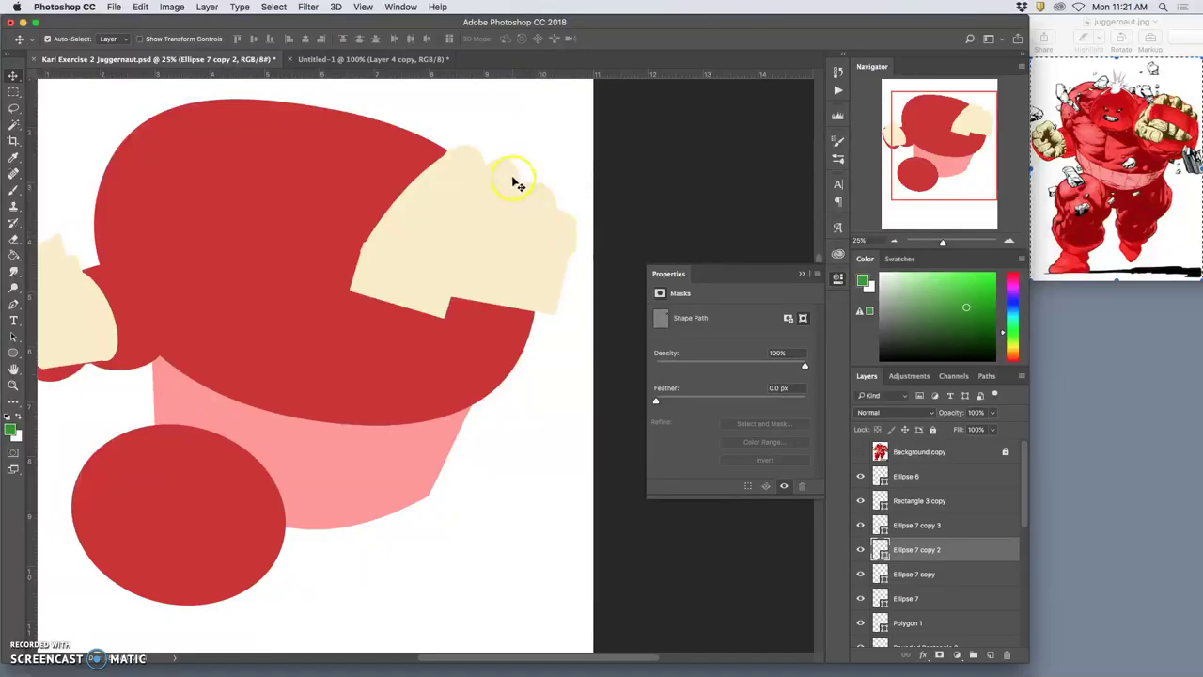
Step: Warp the next small knuckle oval, stretching its lower corners outward
click(516, 184)
key(ctrl+t)
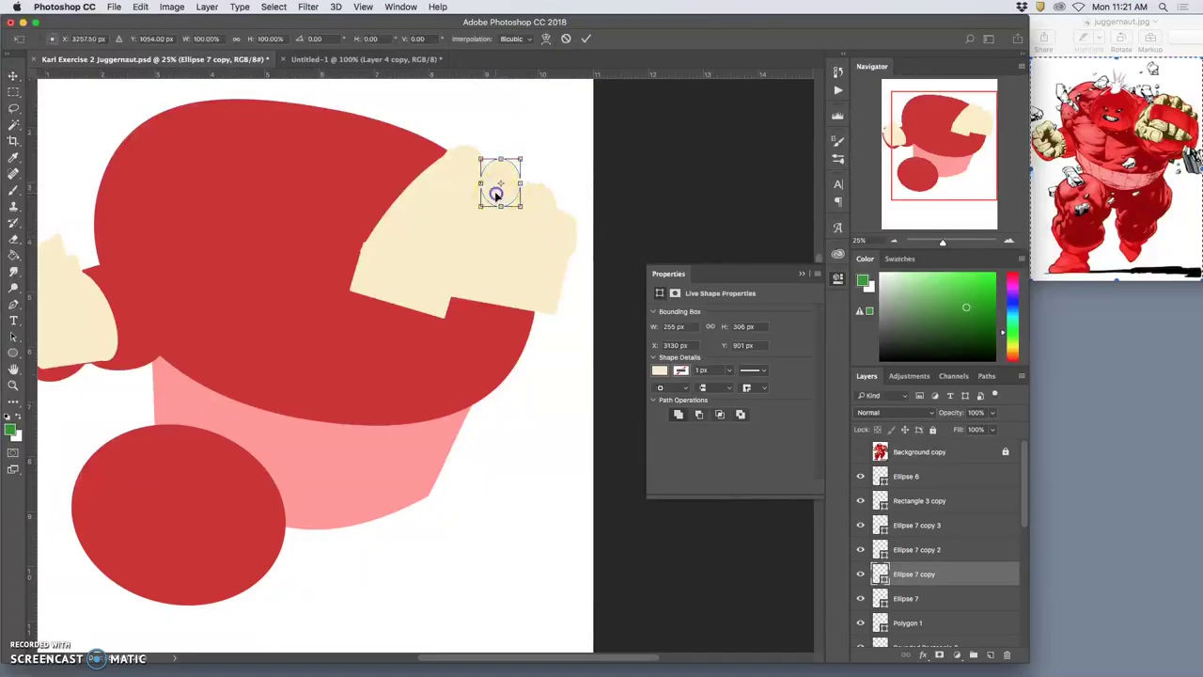
right_click(504, 199)
click(532, 269)
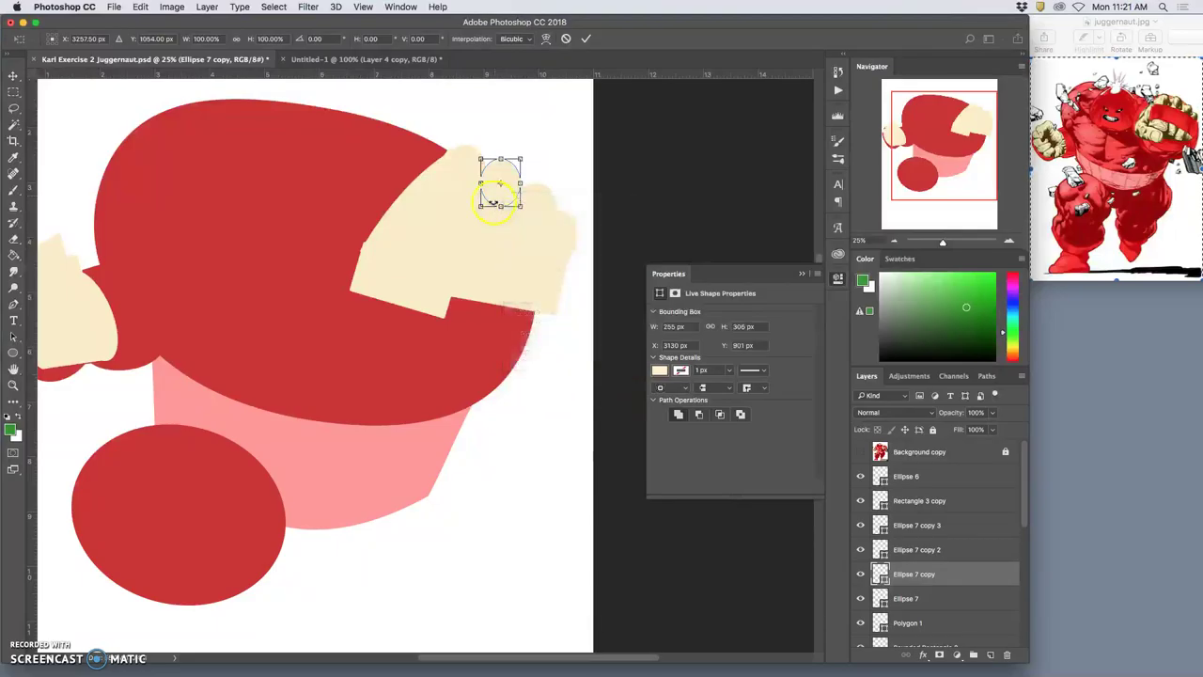
drag(488, 197, 482, 165)
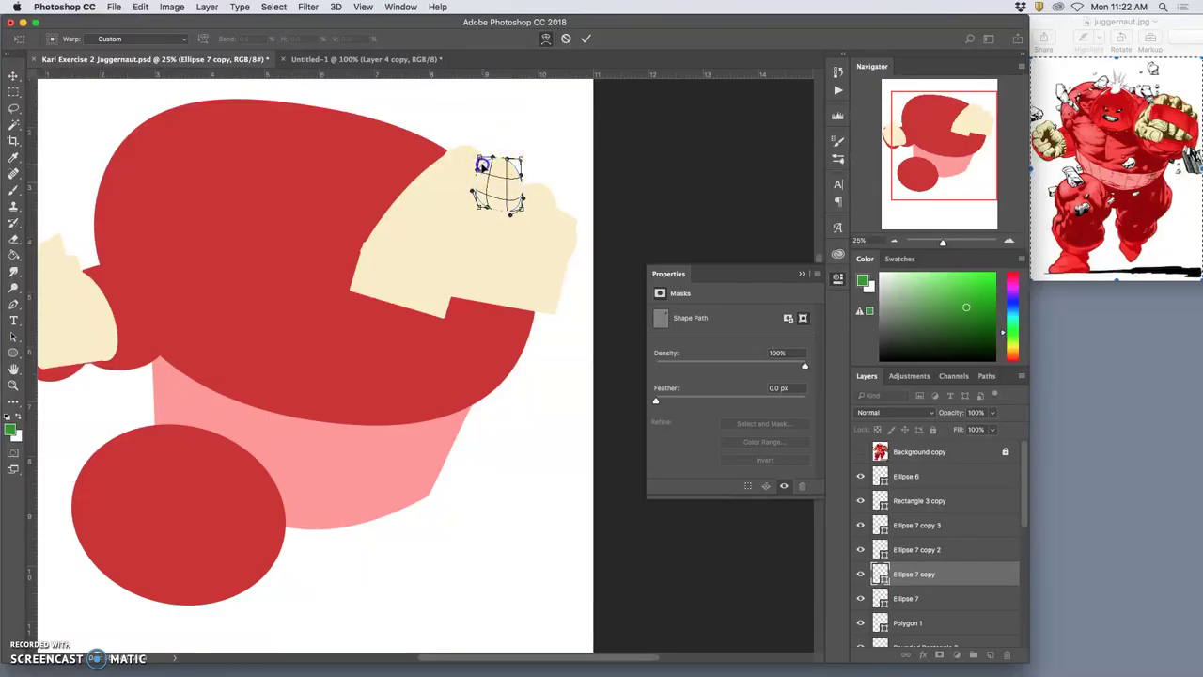
key(Return)
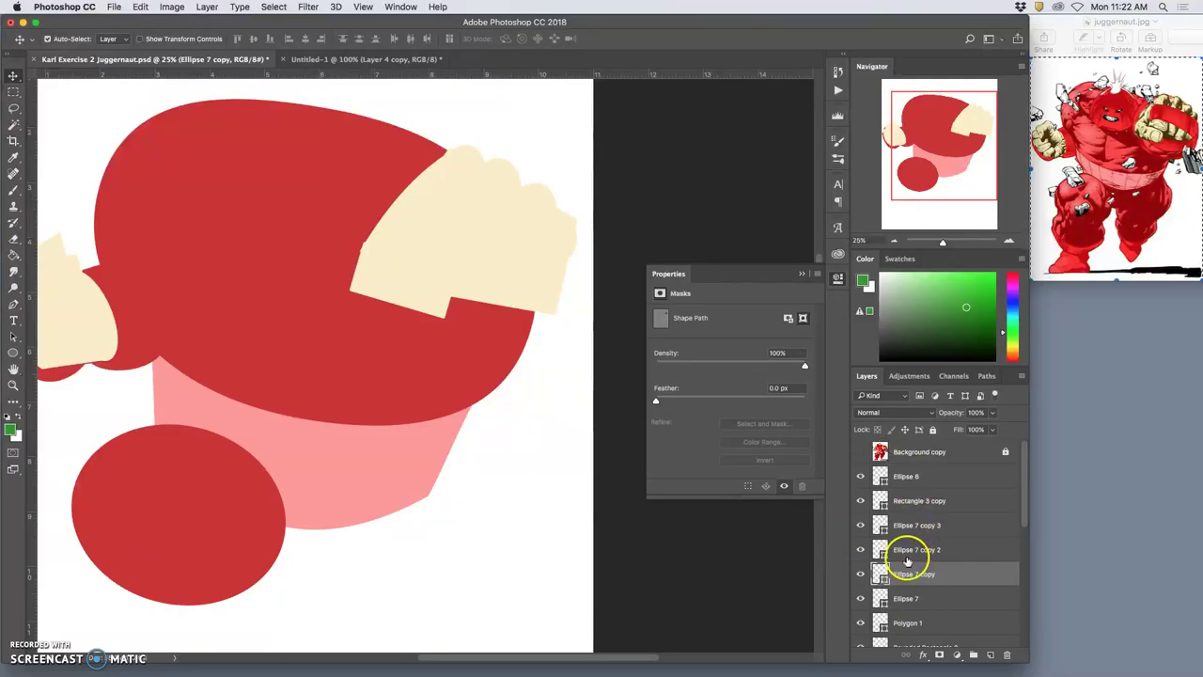
Step: Preview a gold fill on Ellipse 6, cancel to keep it cream, fit the view, and show the reference
double_click(880, 476)
click(641, 470)
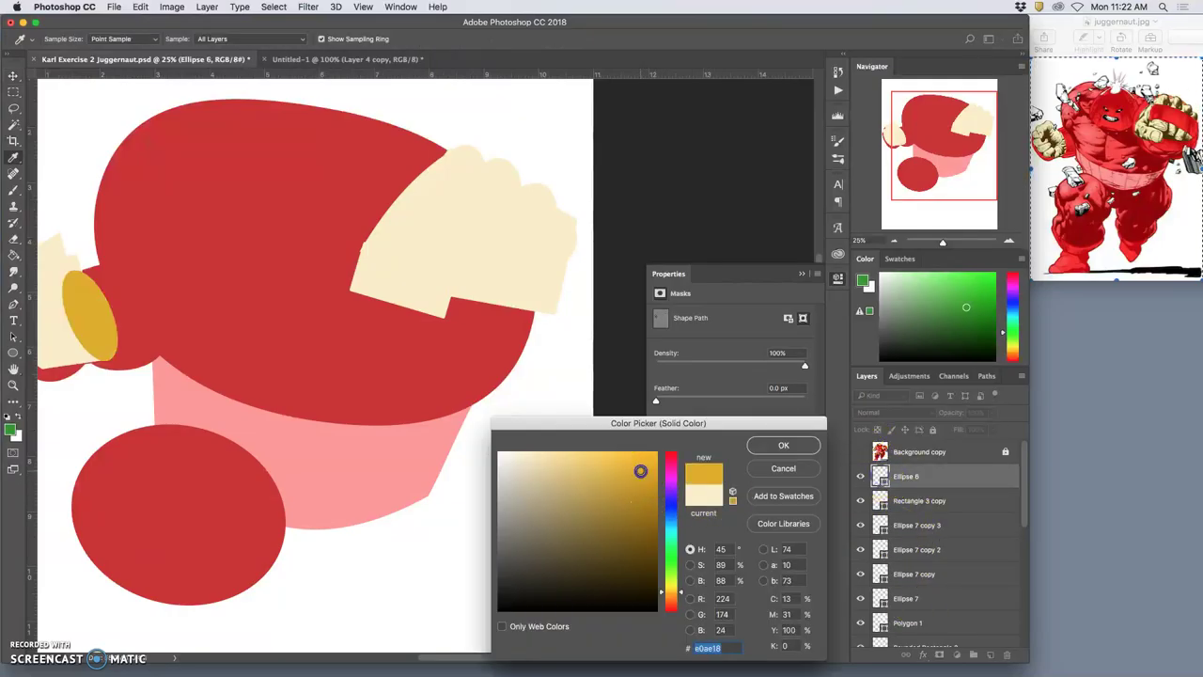
scroll(372, 402, left, 2)
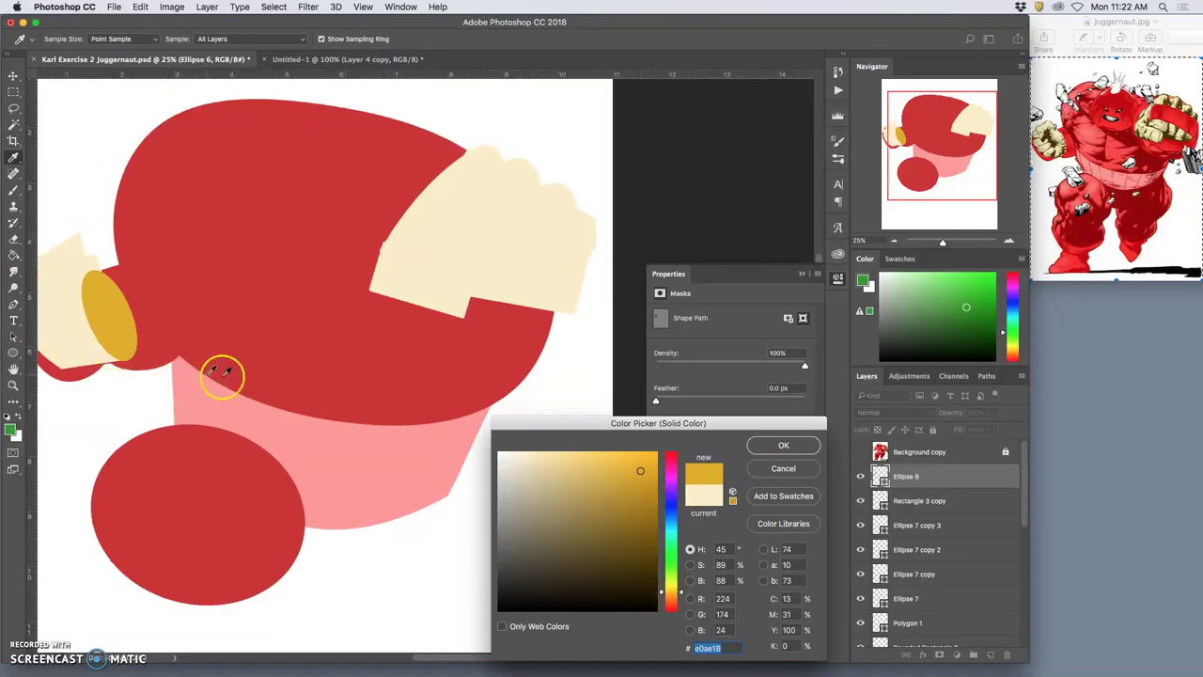
click(782, 466)
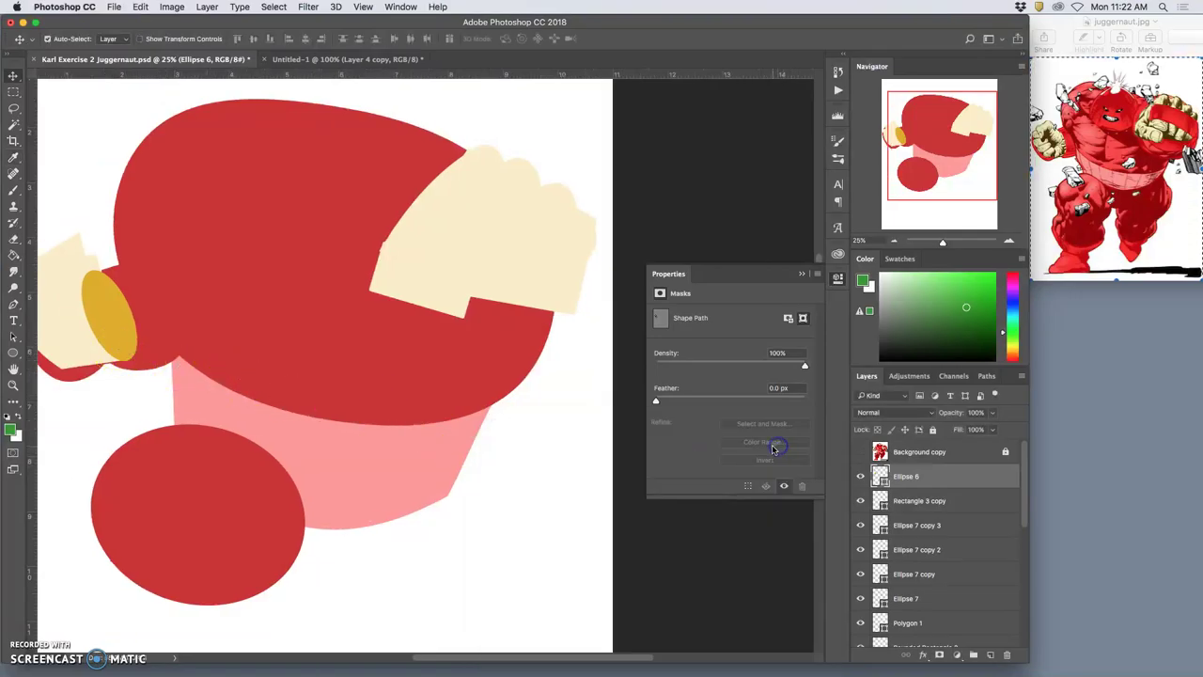
key(super+minus)
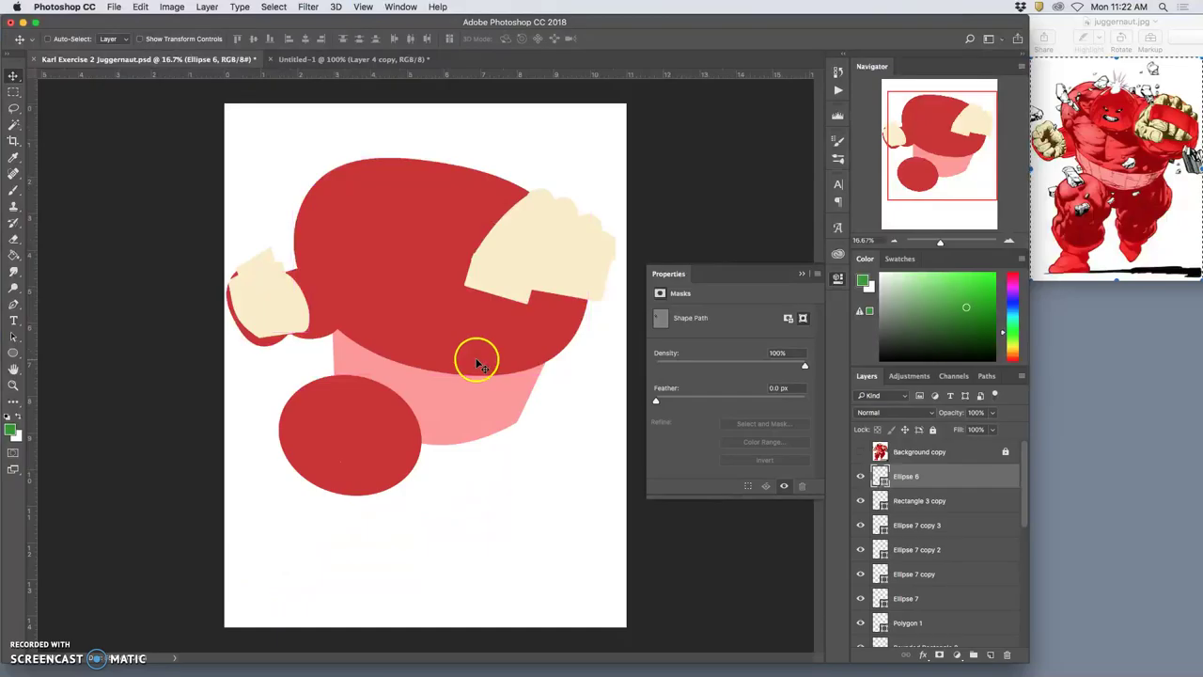
click(861, 451)
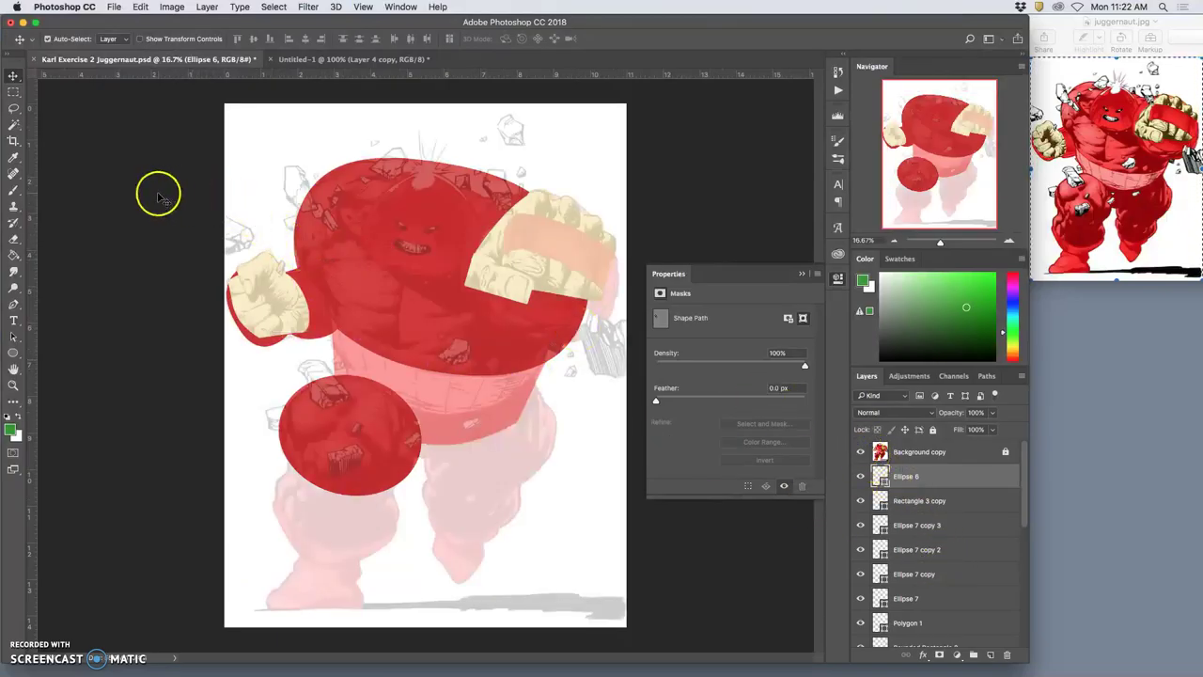
click(13, 353)
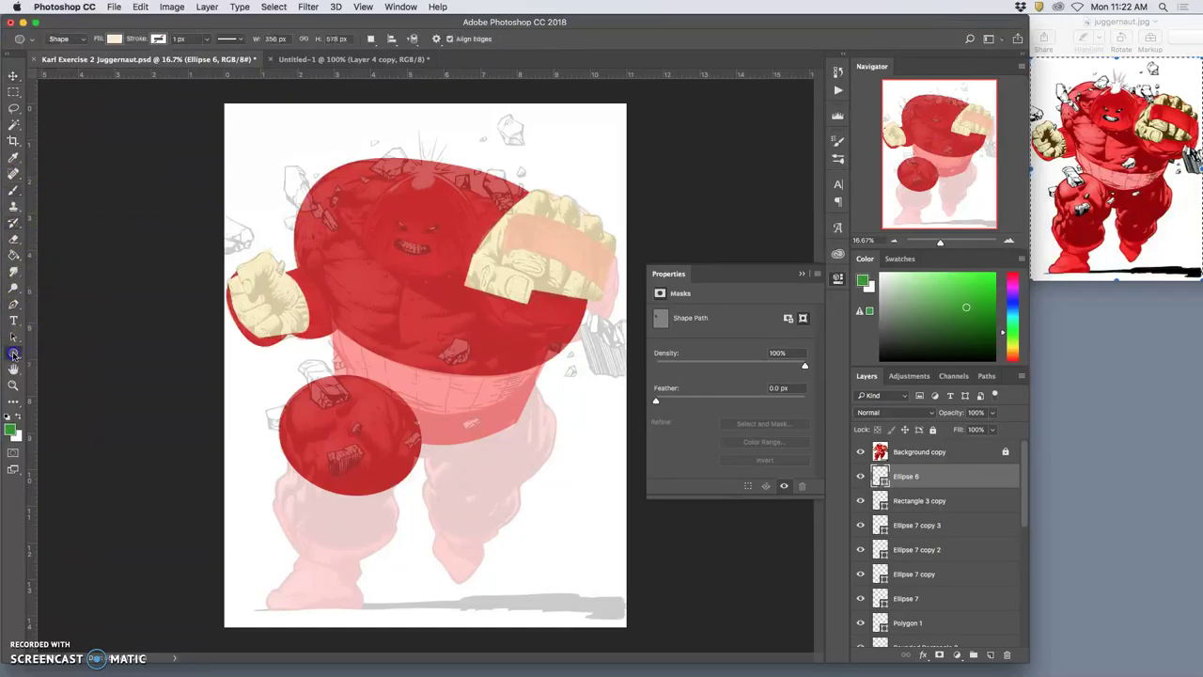
Step: Draw the Ellipse 8 oval over the face, nudge it down, and warp both sides outward
drag(372, 168, 473, 288)
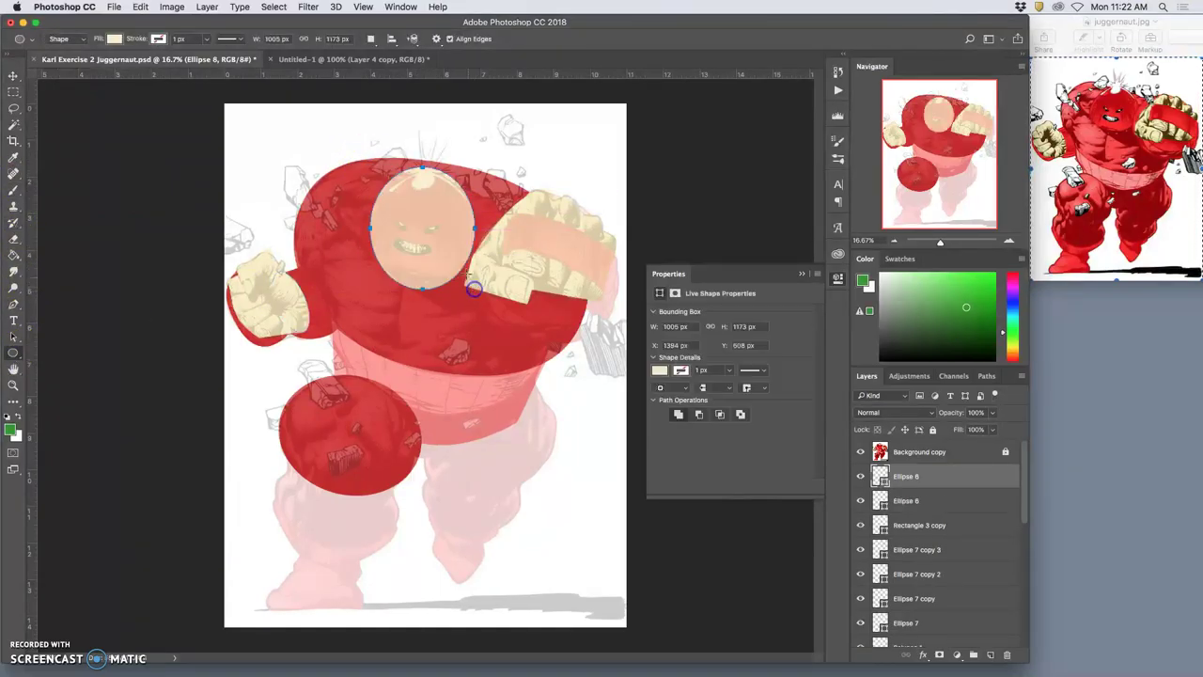
click(14, 77)
drag(468, 237, 447, 220)
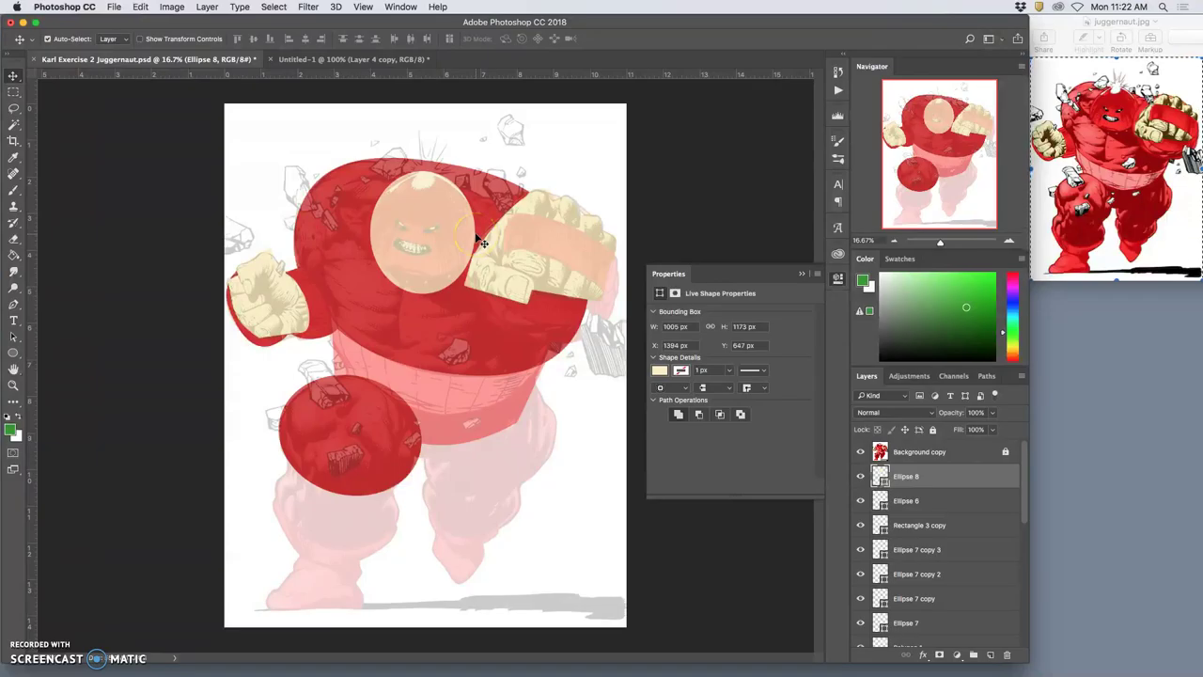
key(super+t)
right_click(428, 273)
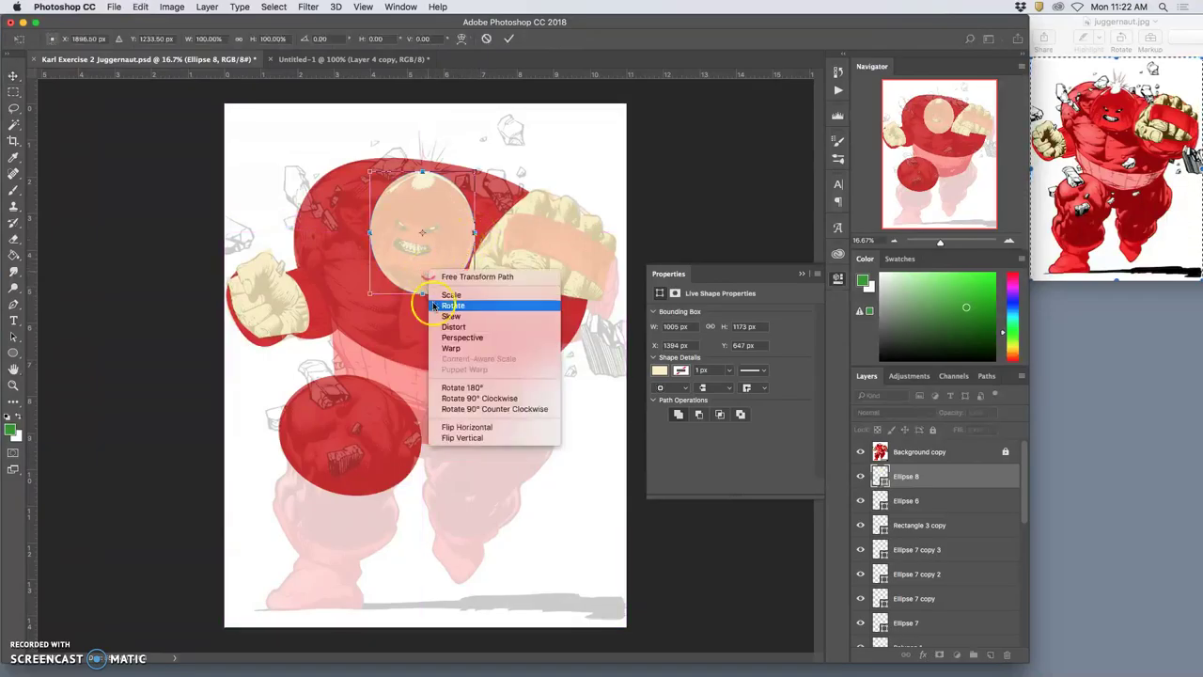
click(470, 342)
drag(377, 256, 373, 256)
drag(473, 233, 480, 230)
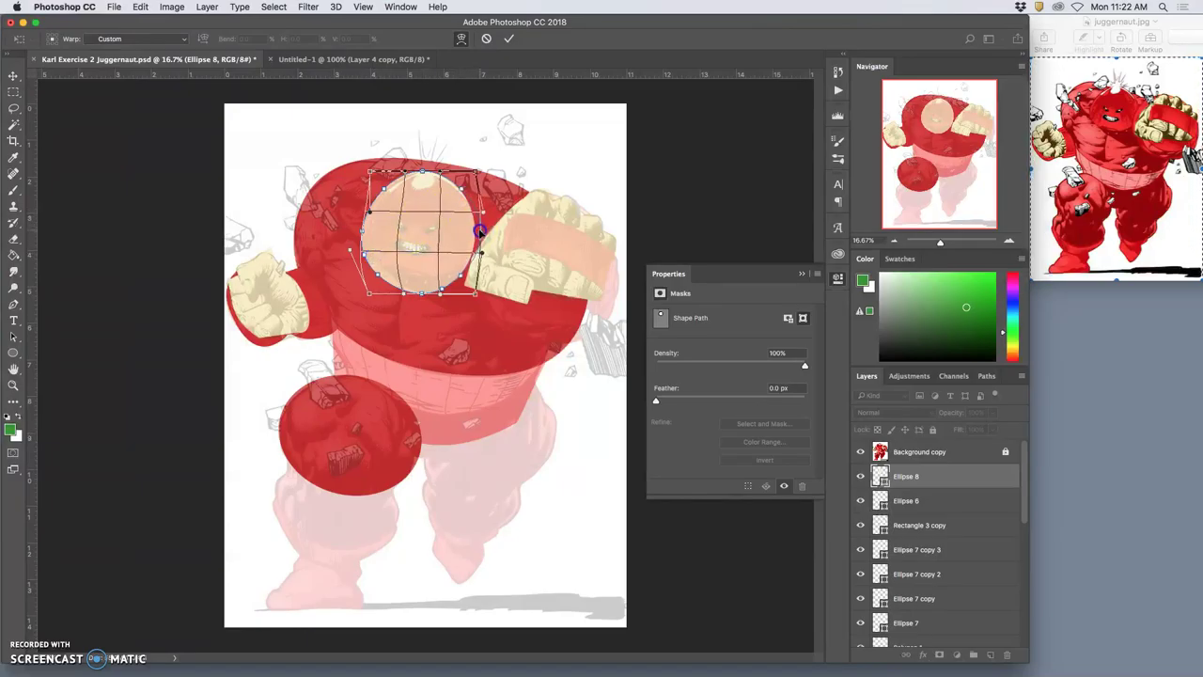
key(Return)
click(366, 236)
click(427, 278)
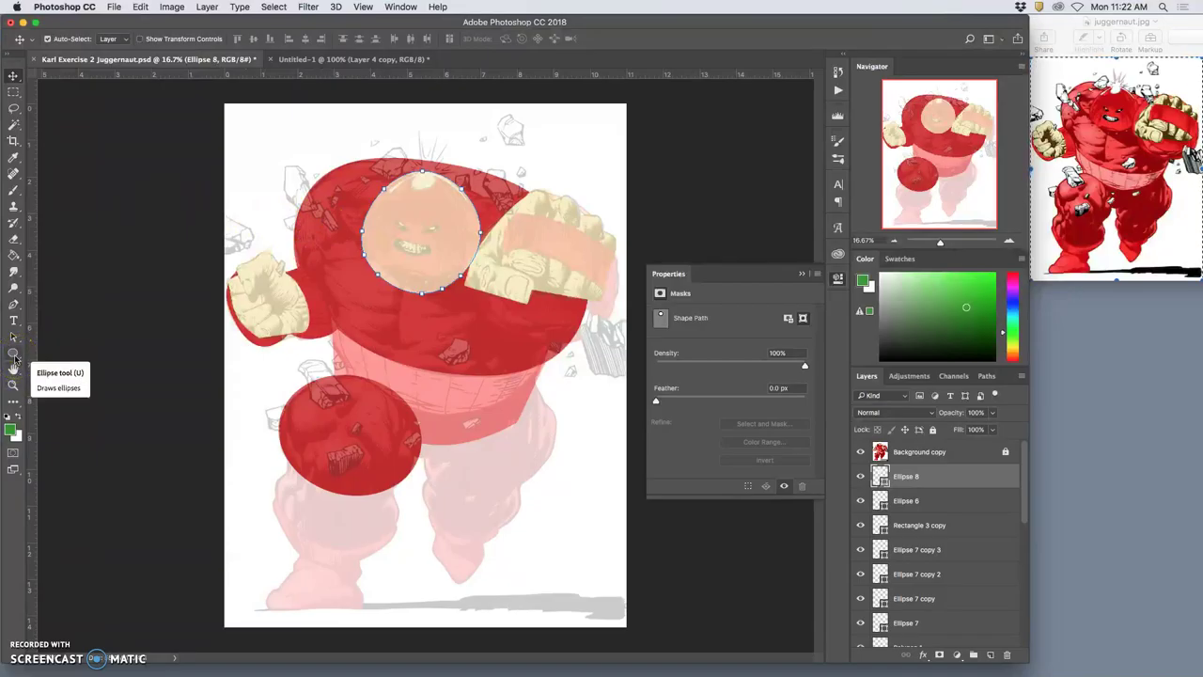
Step: Draw a wide flat ellipse on the body and warp its top edge down into a curve
click(15, 356)
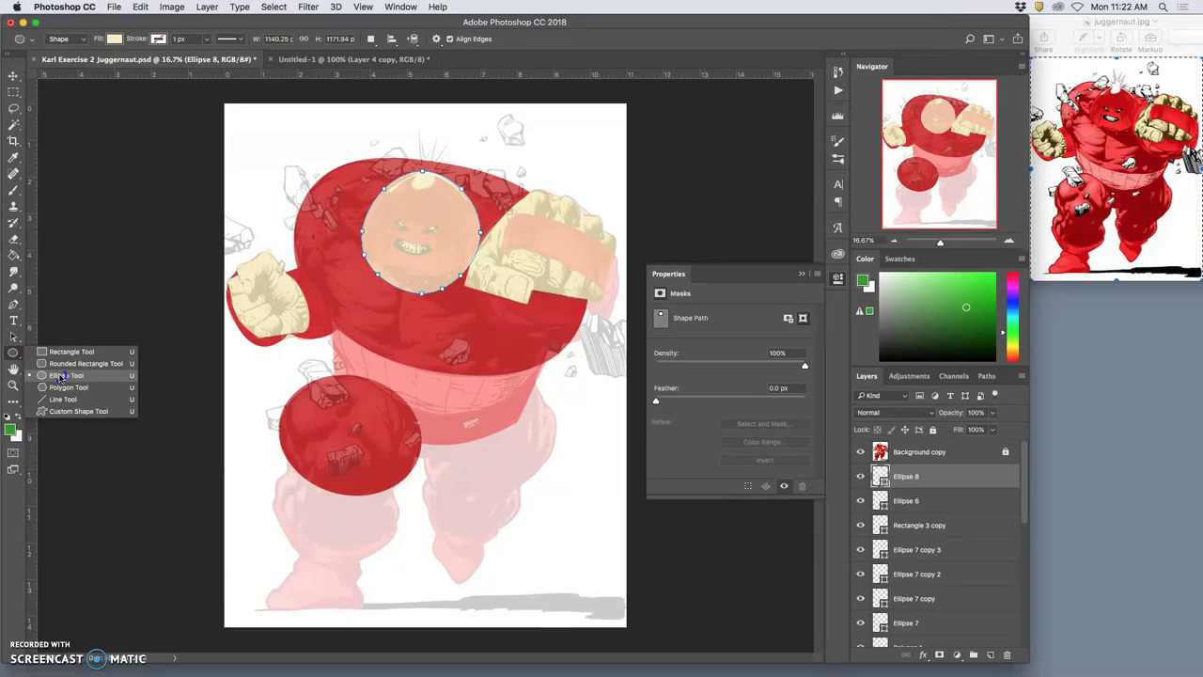
click(59, 375)
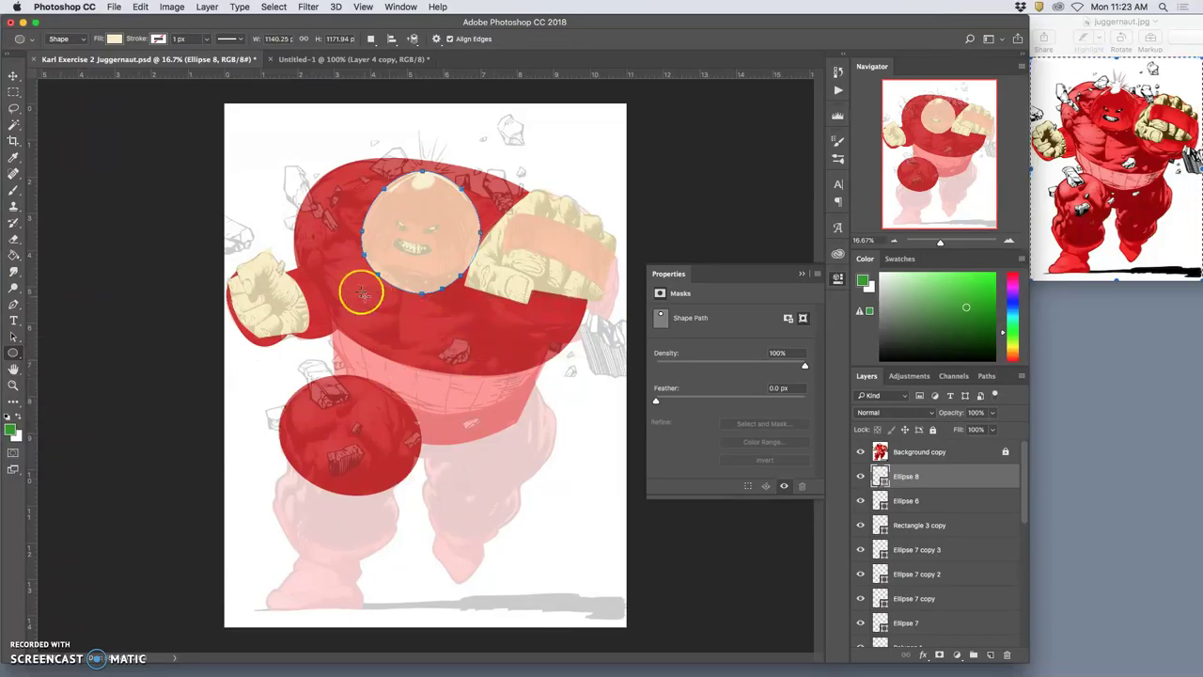
drag(344, 268, 493, 319)
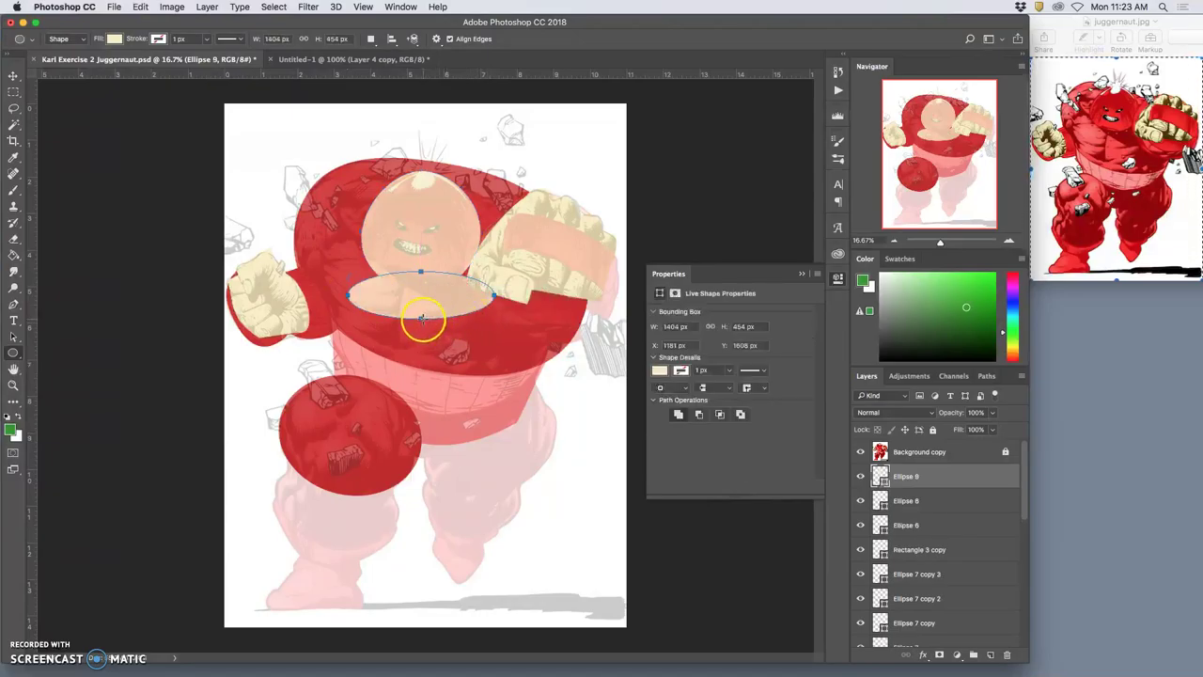
right_click(423, 290)
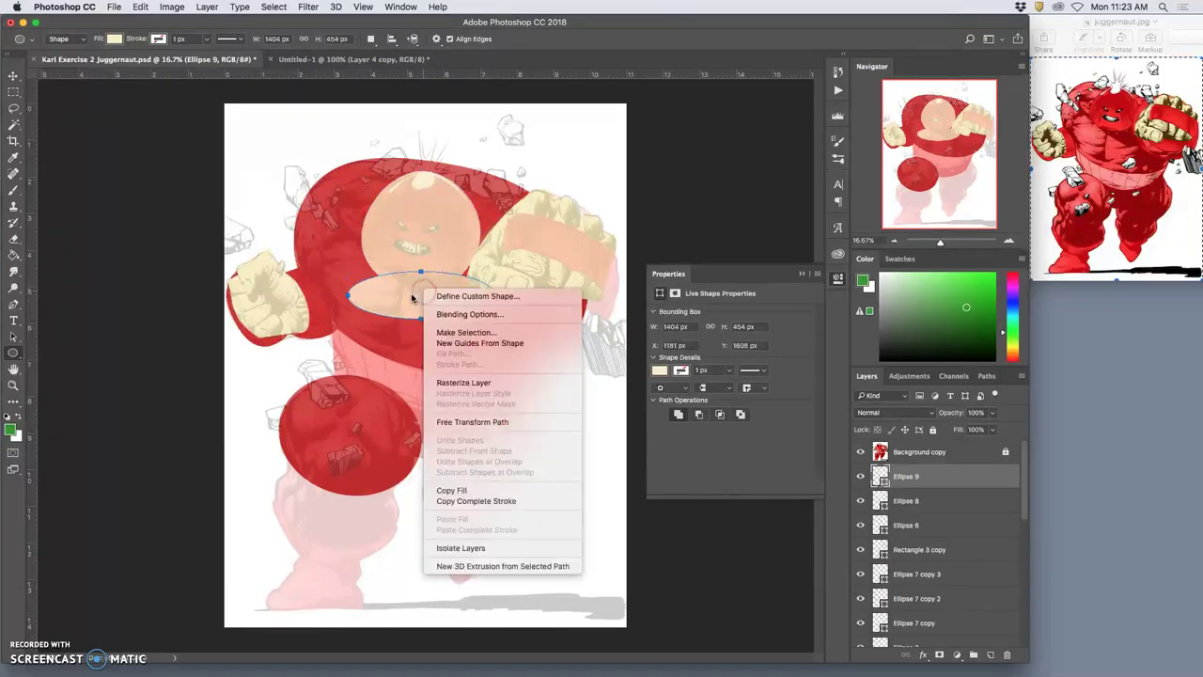
key(Escape)
key(super+t)
right_click(432, 296)
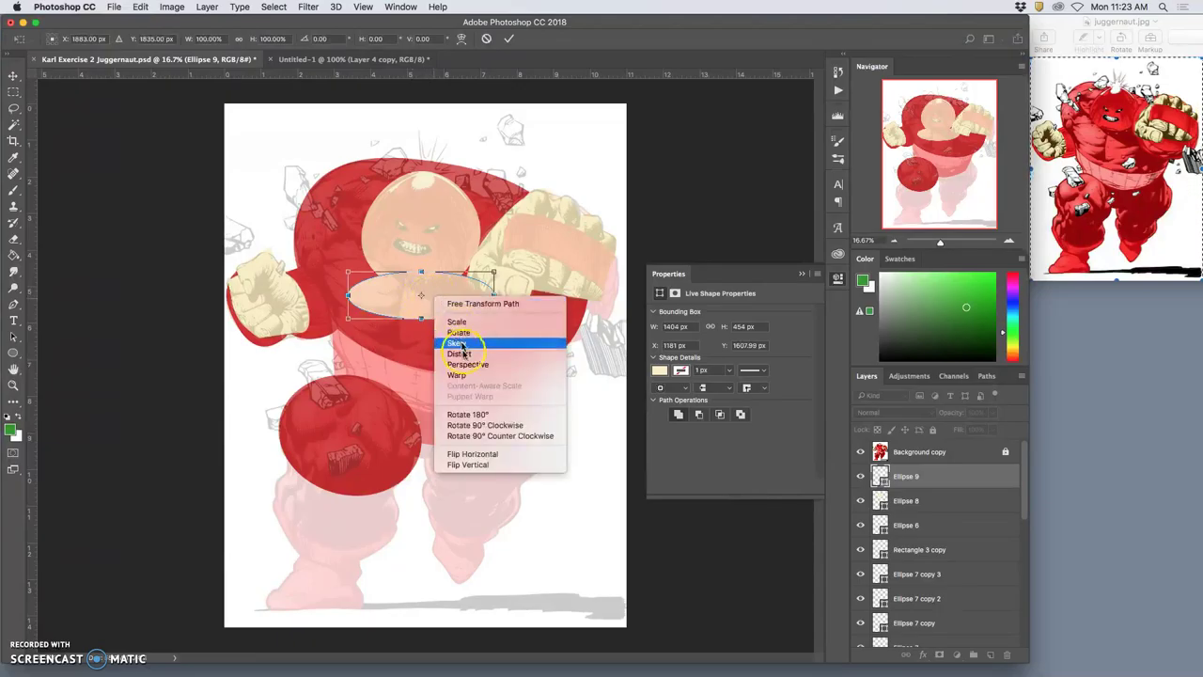
click(457, 374)
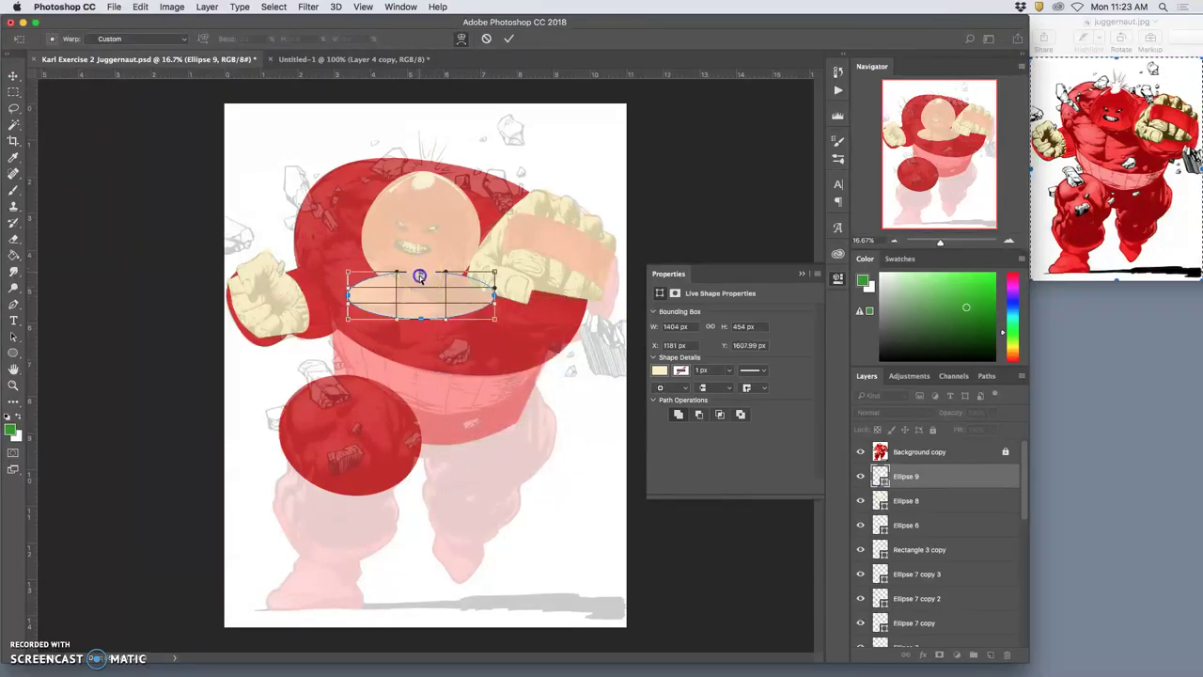
drag(442, 272, 430, 344)
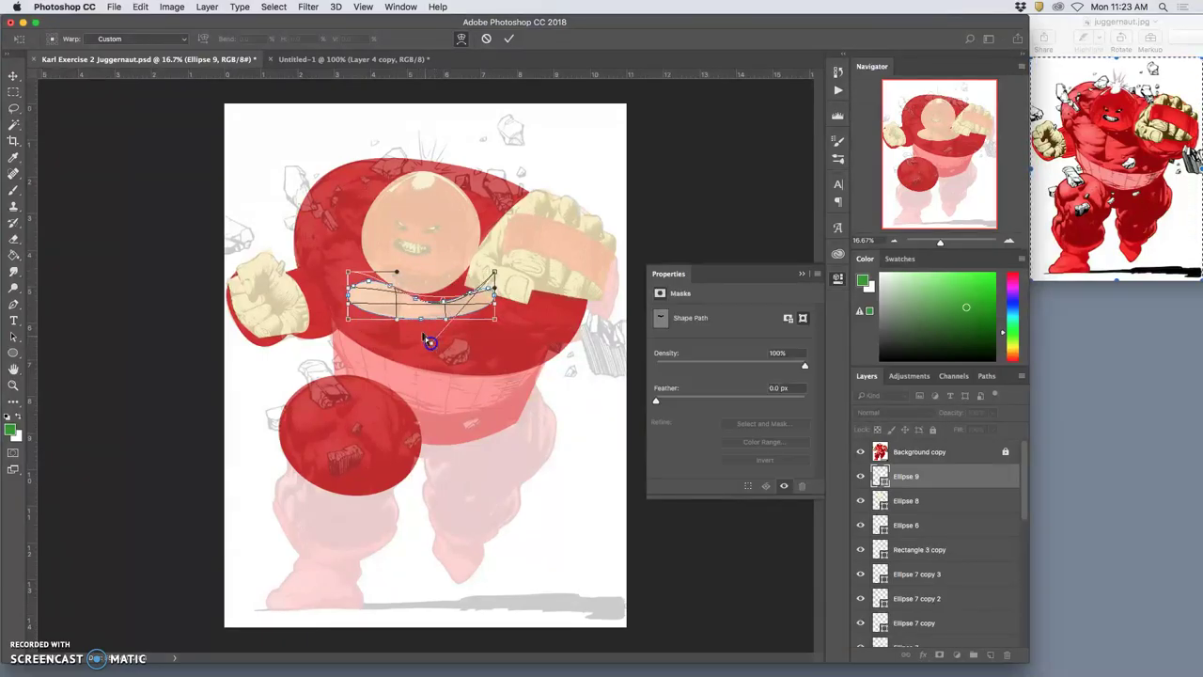
drag(399, 273, 454, 313)
key(Return)
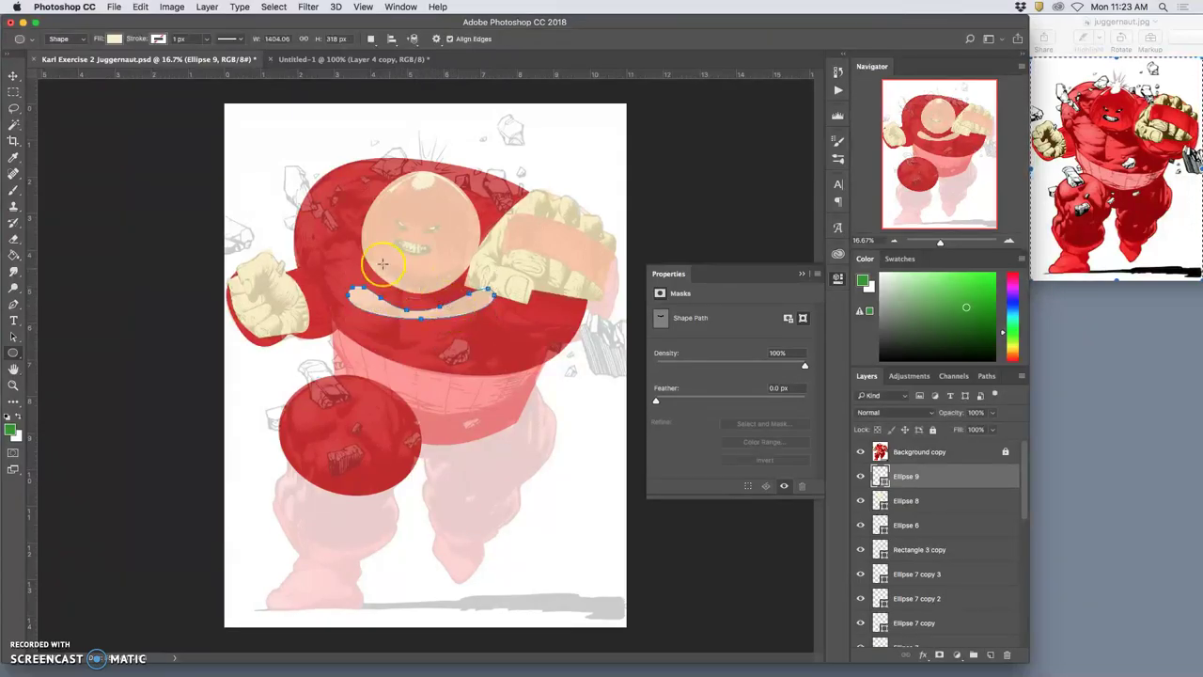
Step: Move the curved shape up under the head and fill it with red sampled from the torso
click(13, 76)
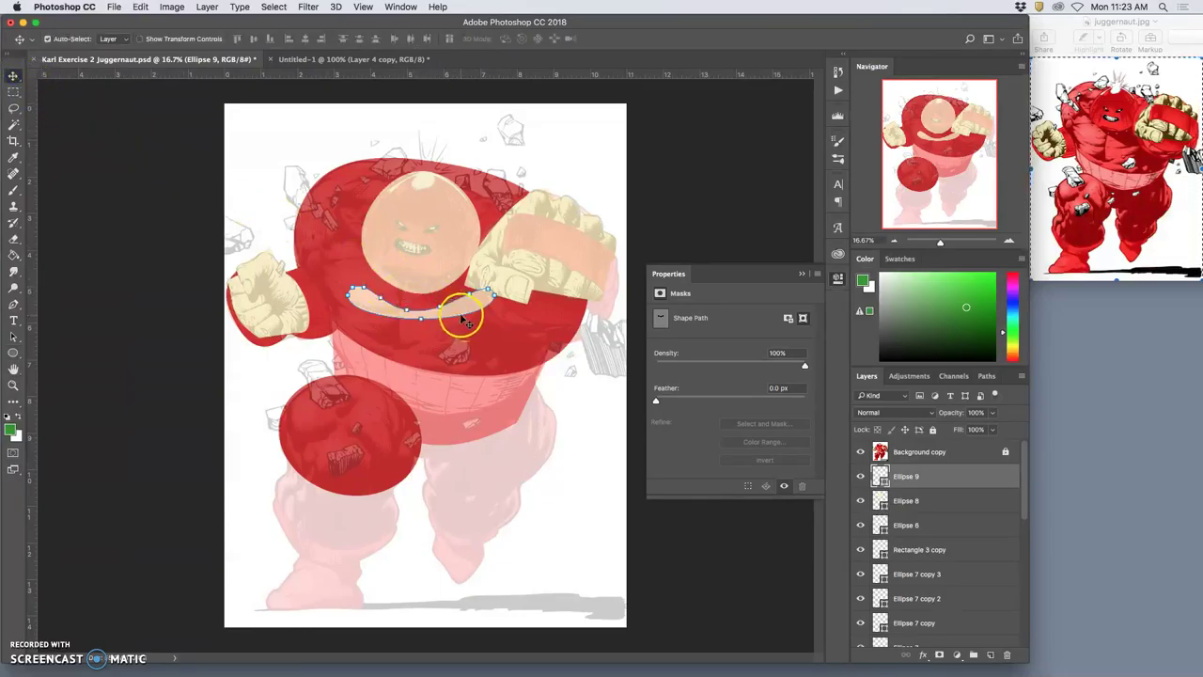
drag(457, 310, 459, 282)
double_click(895, 475)
click(458, 306)
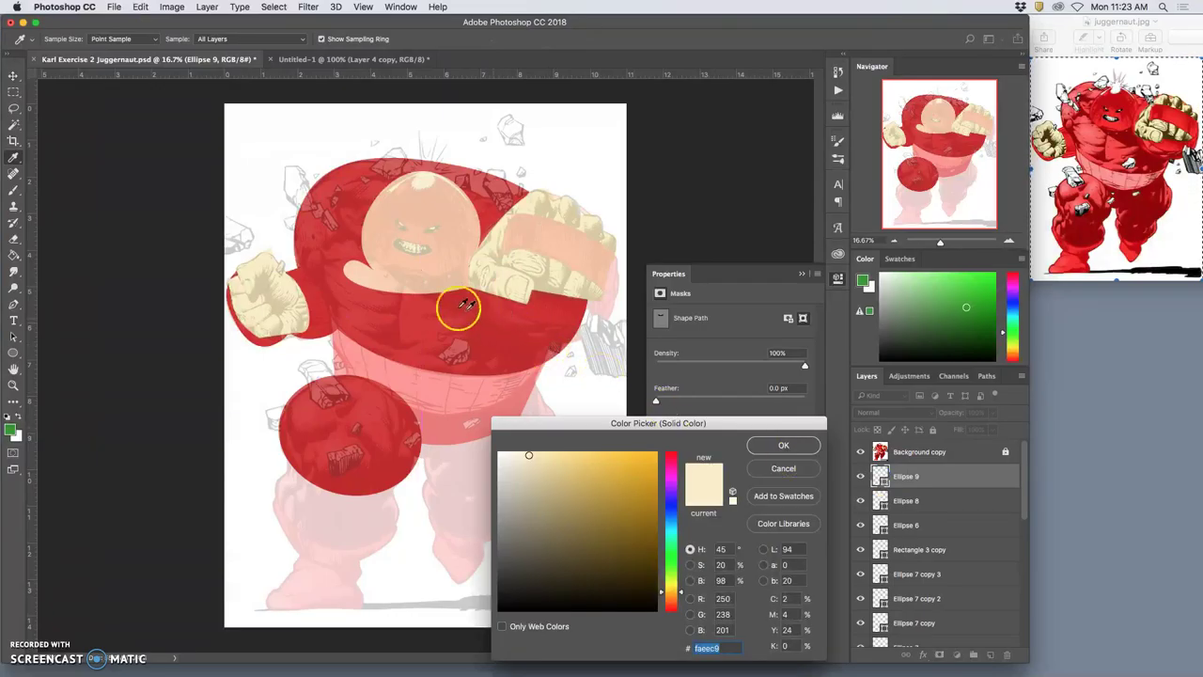
click(783, 447)
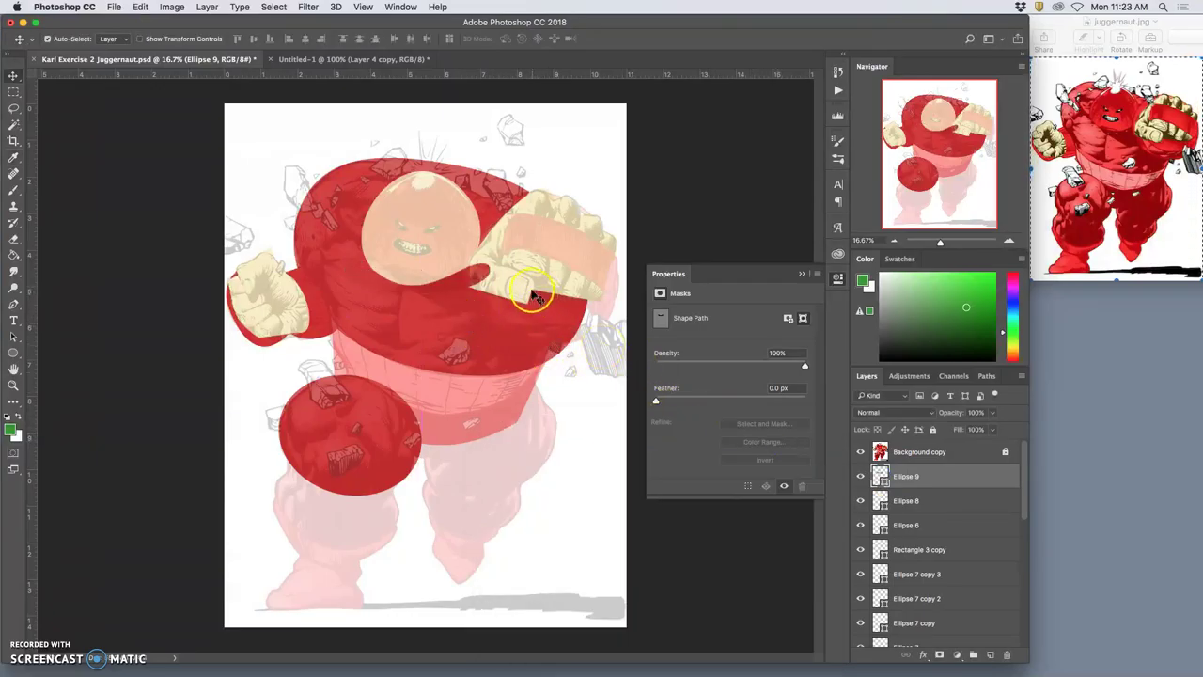
Step: Tilt the red arc about 7° and resize it to stretch wider across the chest
key(super+t)
drag(420, 292, 416, 303)
click(489, 272)
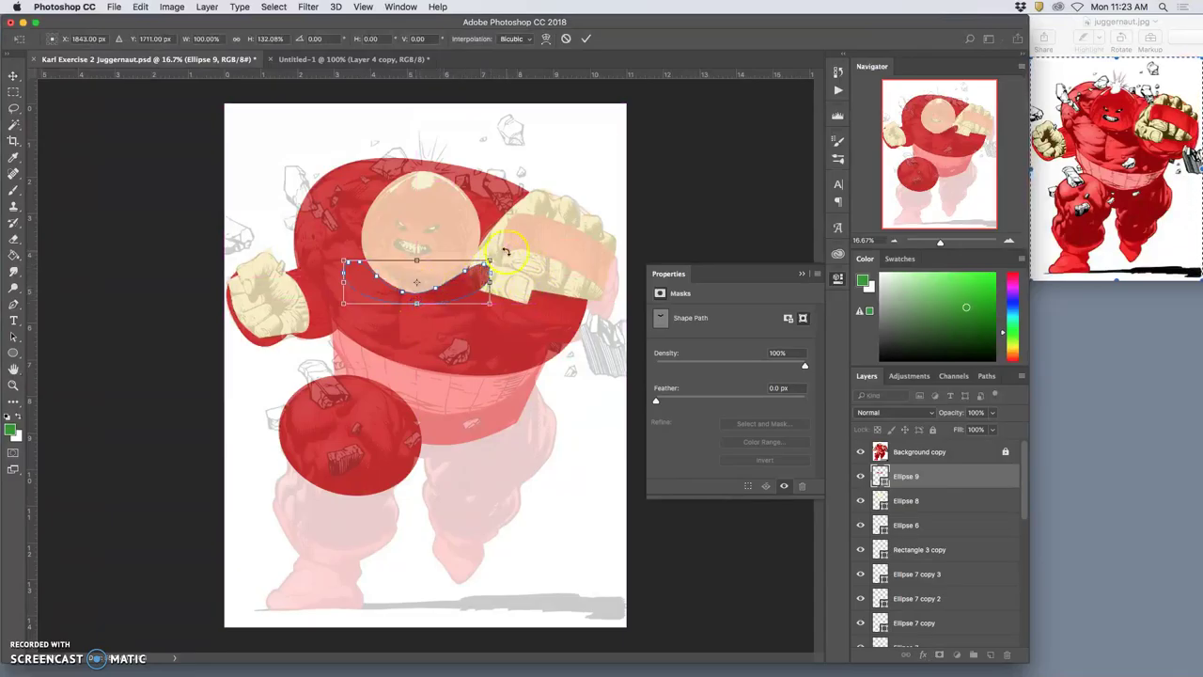
drag(505, 252, 513, 260)
click(417, 297)
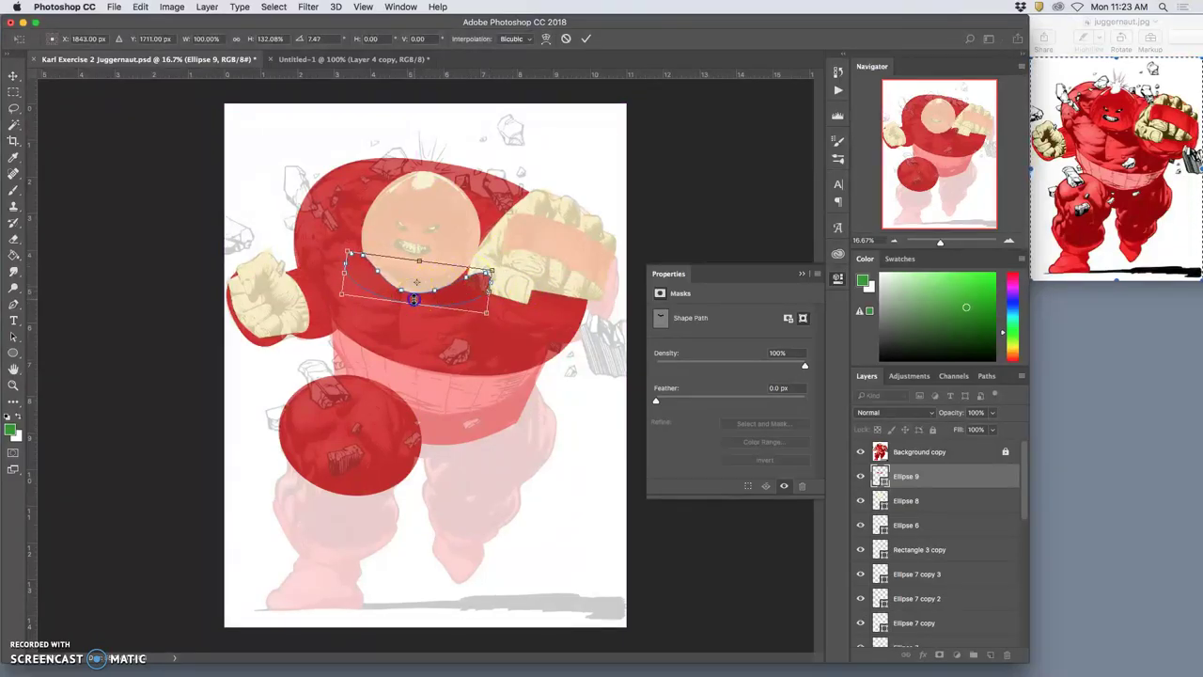
mouse_move(414, 297)
mouse_down()
mouse_move(417, 274)
mouse_move(416, 288)
mouse_up()
click(342, 266)
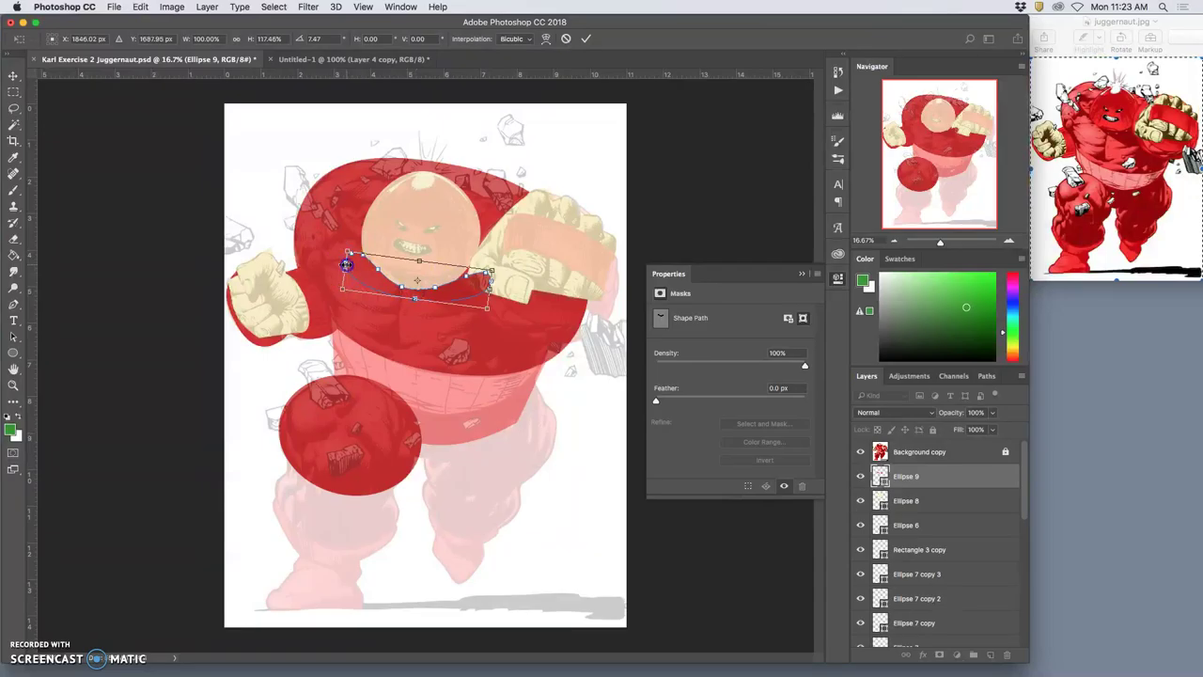
drag(342, 266, 323, 262)
click(484, 282)
drag(489, 274, 518, 246)
click(432, 248)
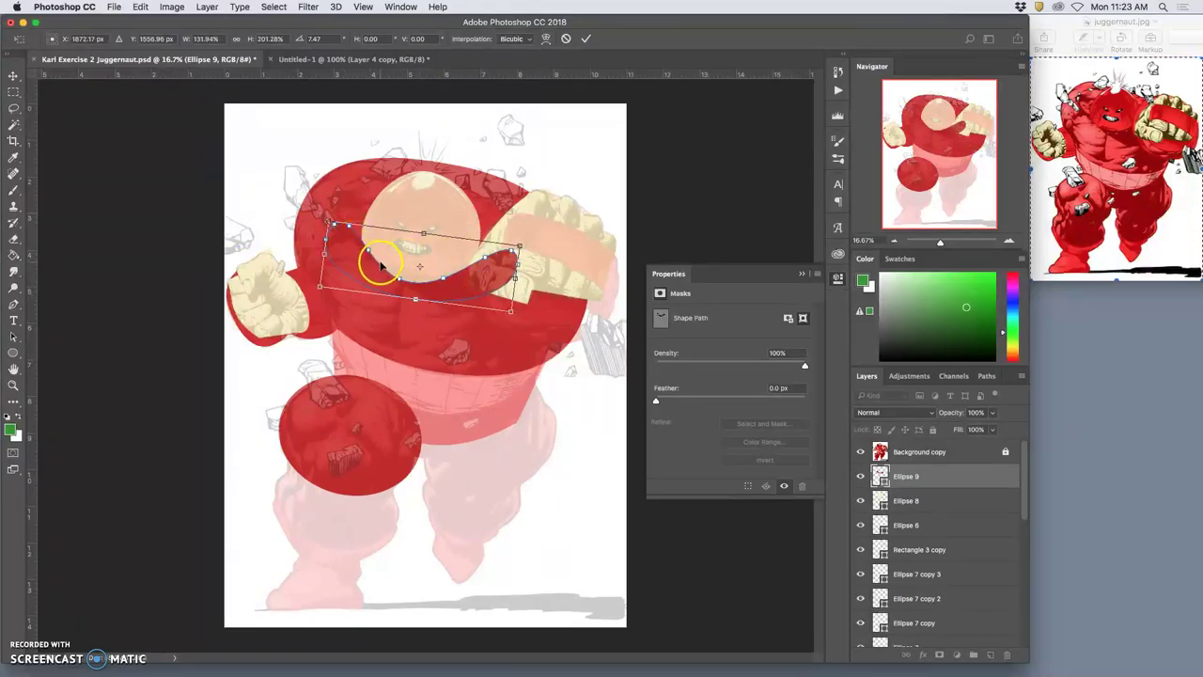
key(Return)
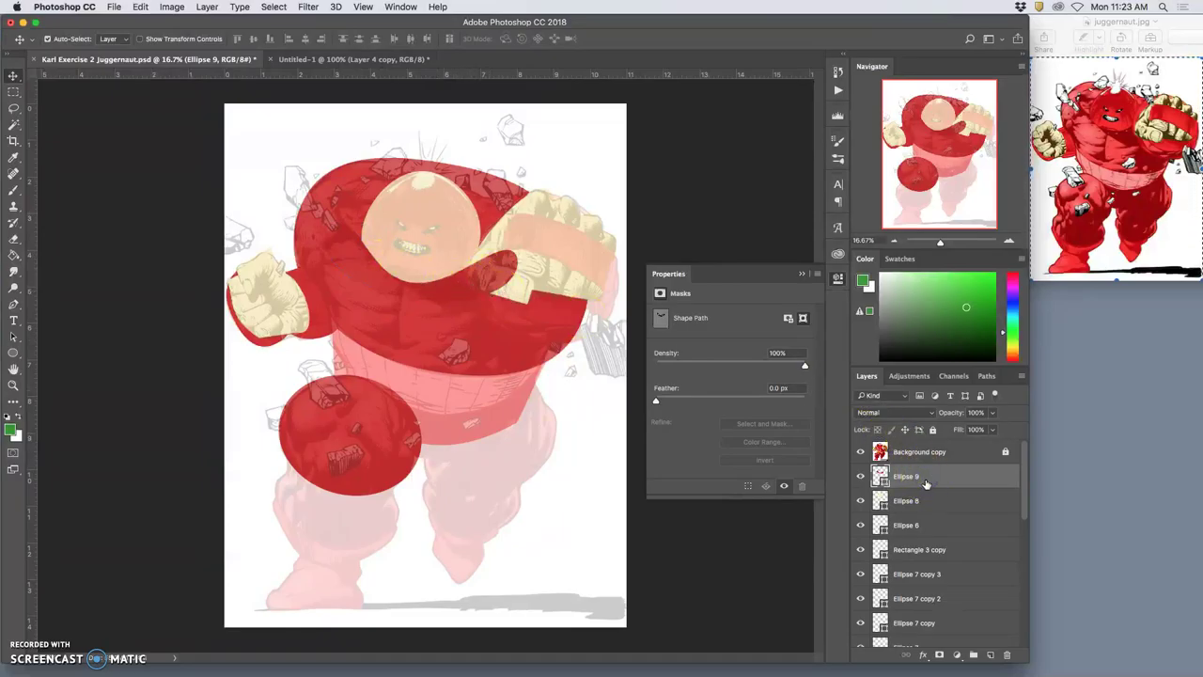
Step: Lower the Ellipse 9 chest arc beneath the fist shapes with Cmd+[ and select the head oval
key(super+bracketleft)
key(super+bracketleft)
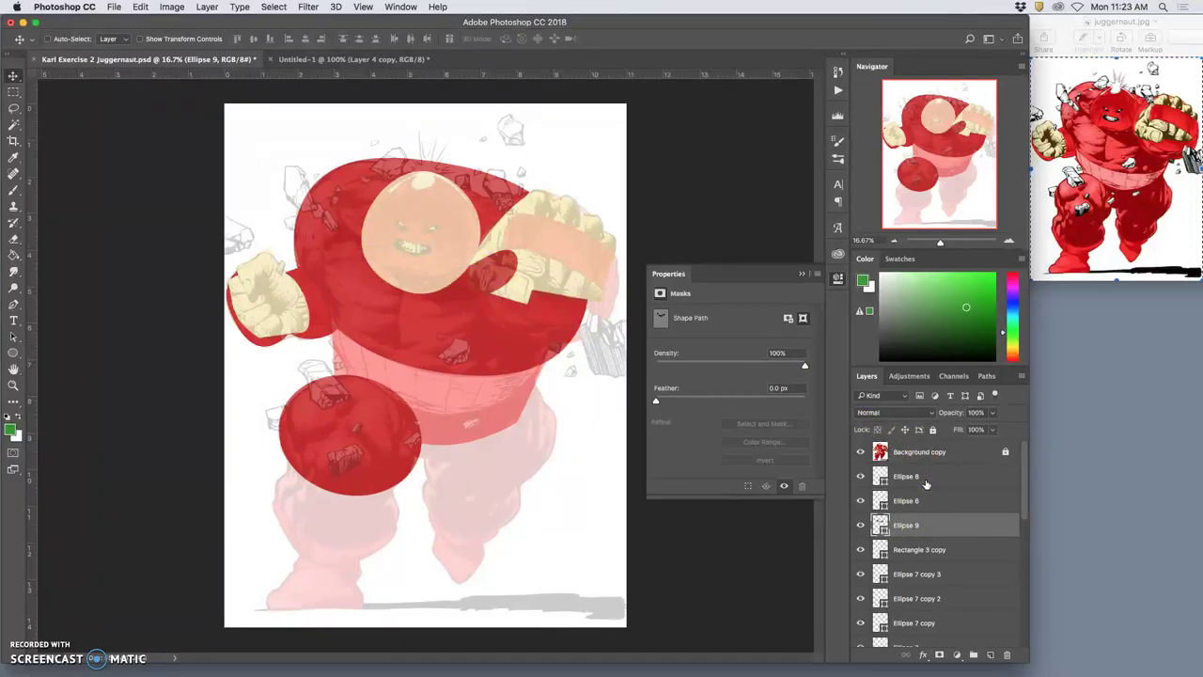
key(super+bracketleft)
key(super+bracketleft)
key(super+bracketleft)
key(super+bracketleft)
key(super+bracketleft)
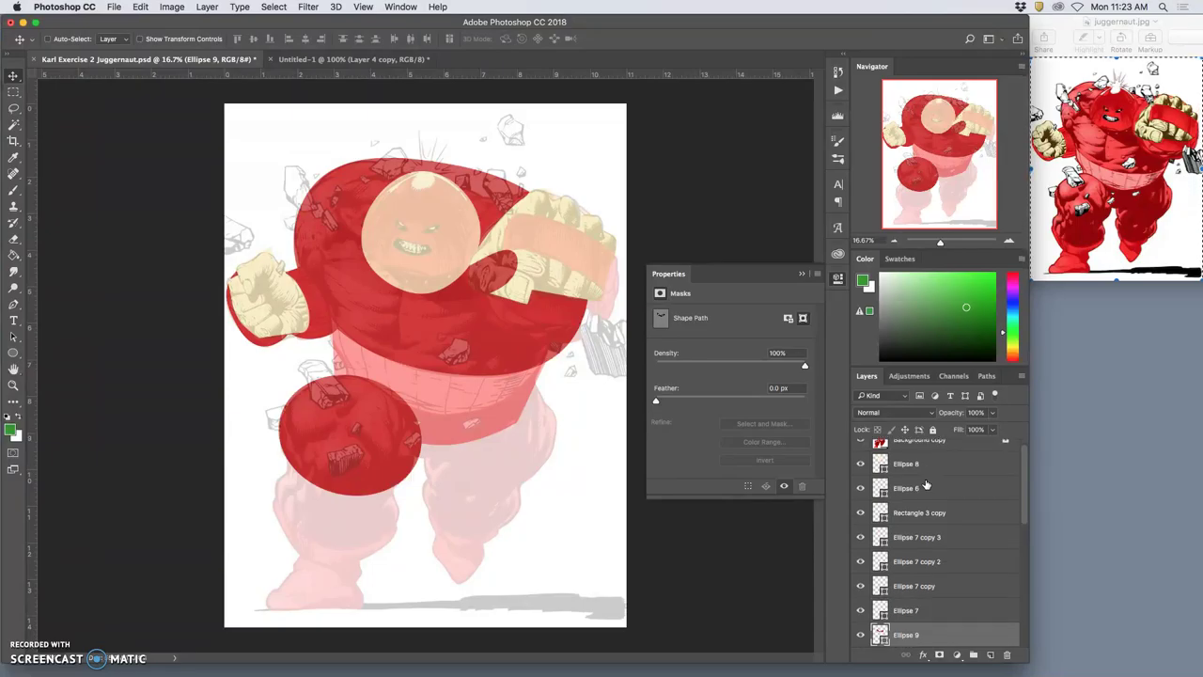
key(super+bracketleft)
key(super+bracketleft)
scroll(893, 461, up, 5)
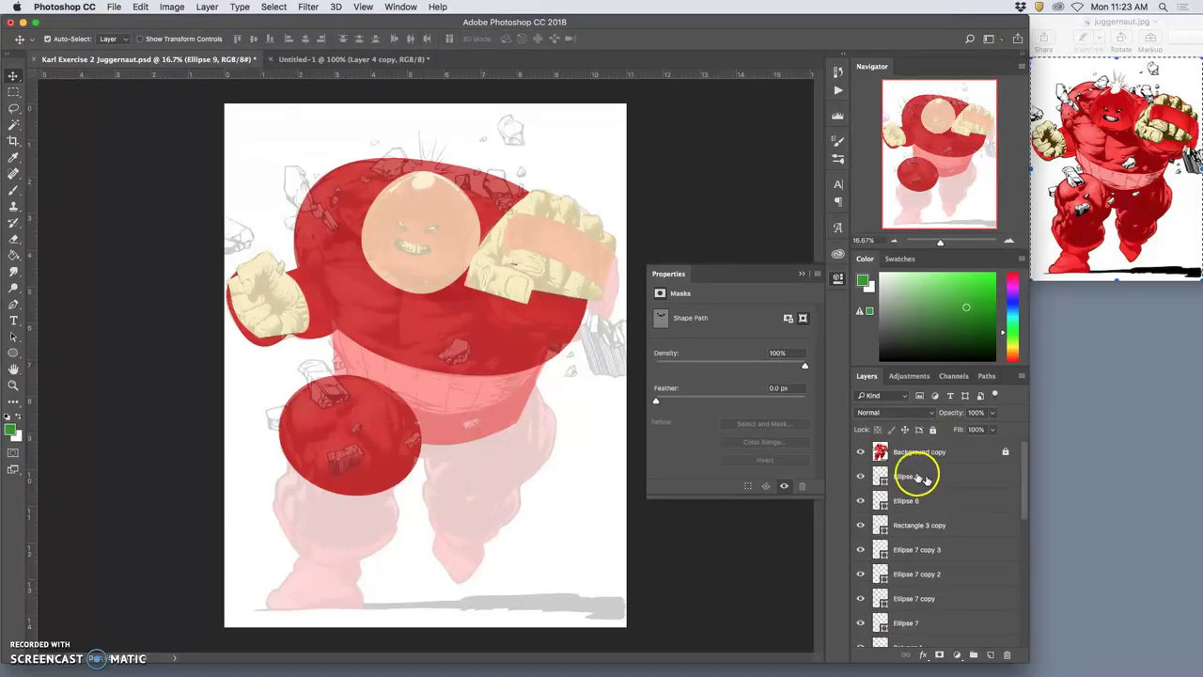
click(403, 226)
key(super+bracketleft)
key(super+bracketleft)
key(super+bracketleft)
key(super+bracketleft)
key(super+bracketleft)
key(super+bracketleft)
key(super+bracketleft)
key(super+bracketleft)
key(super+bracketleft)
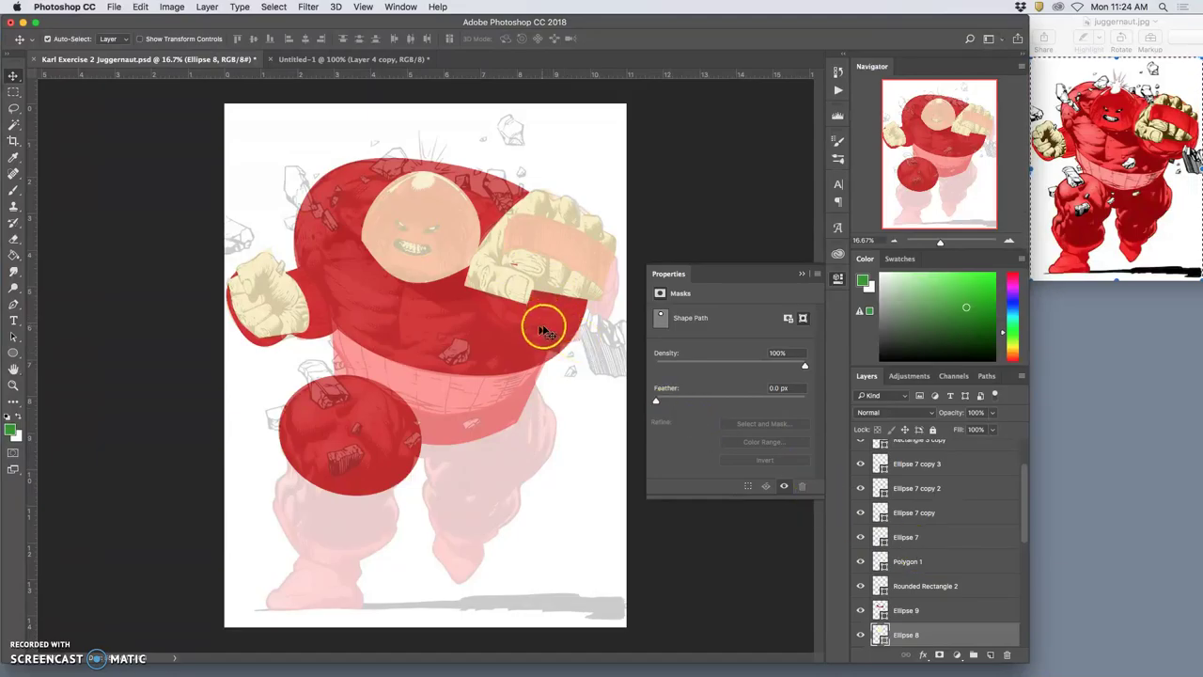
Step: Warp the Rounded Rectangle 2 fist shape to bend around the knuckles
click(507, 286)
key(super+t)
right_click(513, 295)
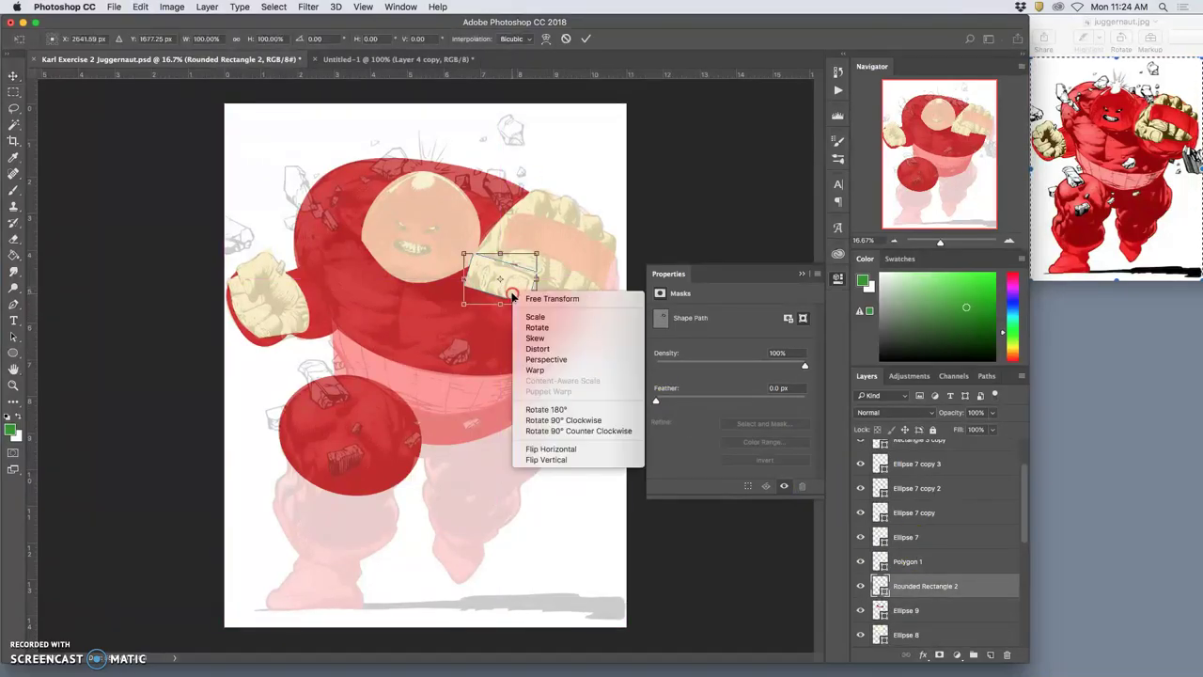
click(536, 369)
mouse_move(502, 287)
mouse_down()
mouse_move(502, 302)
mouse_move(530, 298)
mouse_move(480, 286)
mouse_move(497, 300)
mouse_up()
key(Return)
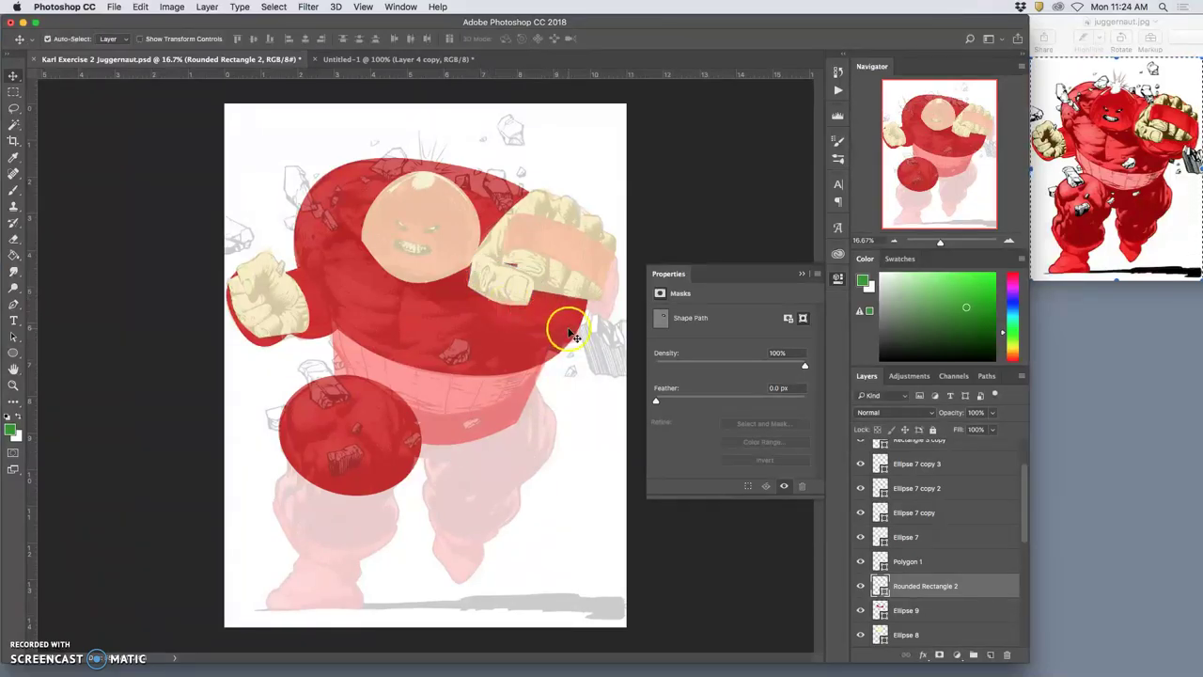
Step: Warp the Polygon 1 upper fist piece, curving its bottom edge
click(508, 264)
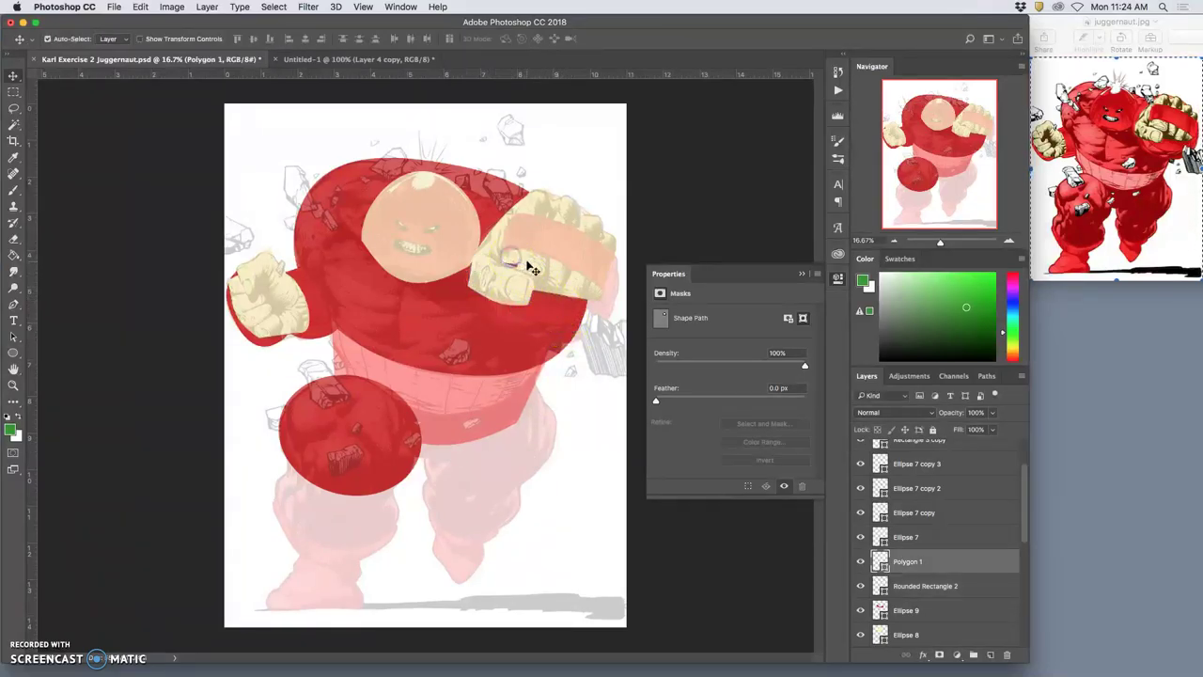
key(super+t)
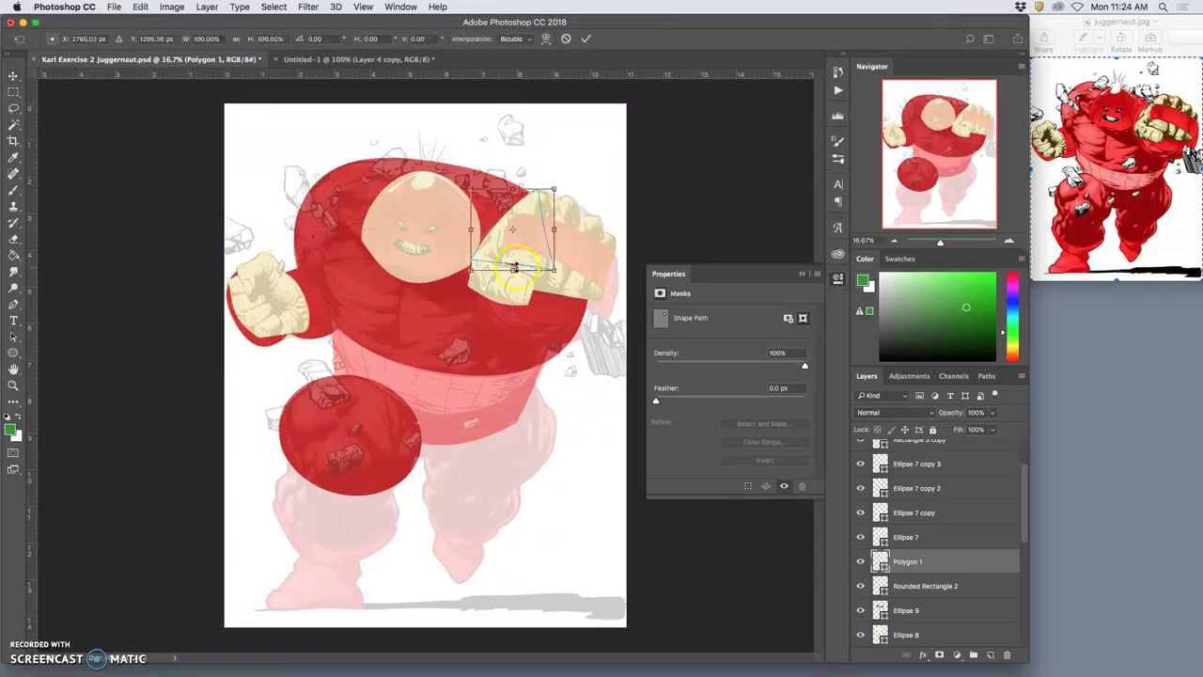
right_click(526, 256)
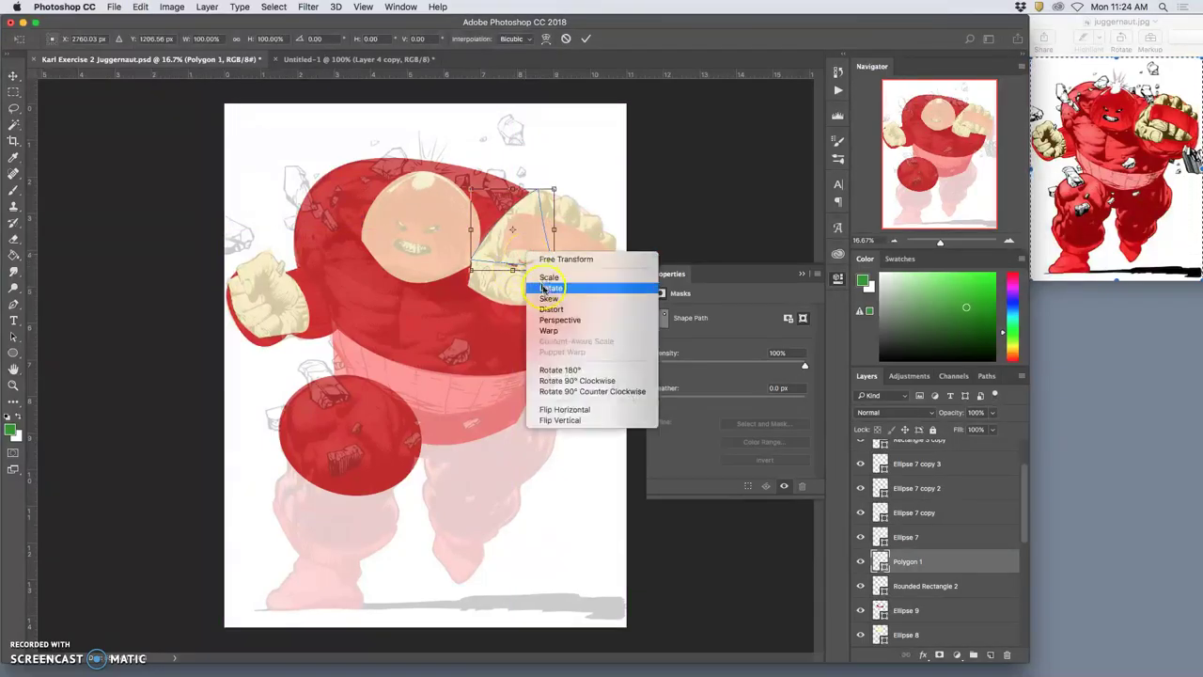
click(573, 328)
drag(522, 266, 494, 232)
key(Return)
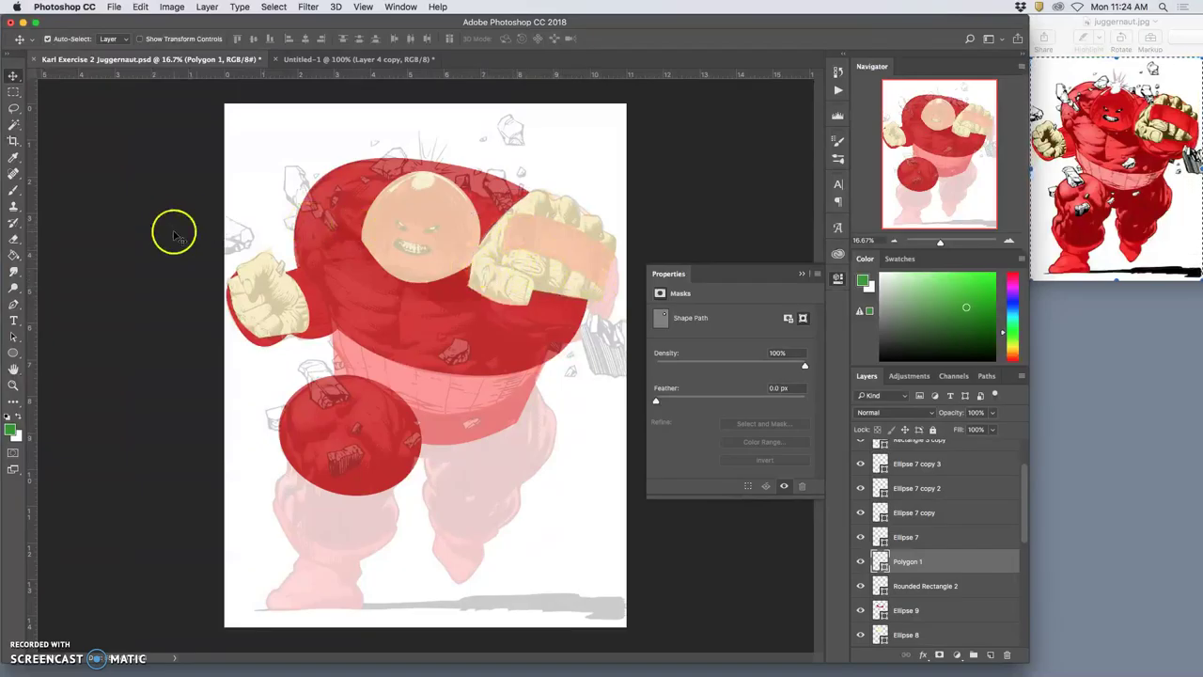
Step: Draw a cream rounded rectangle across the right fist and rotate it about 23° clockwise
click(13, 351)
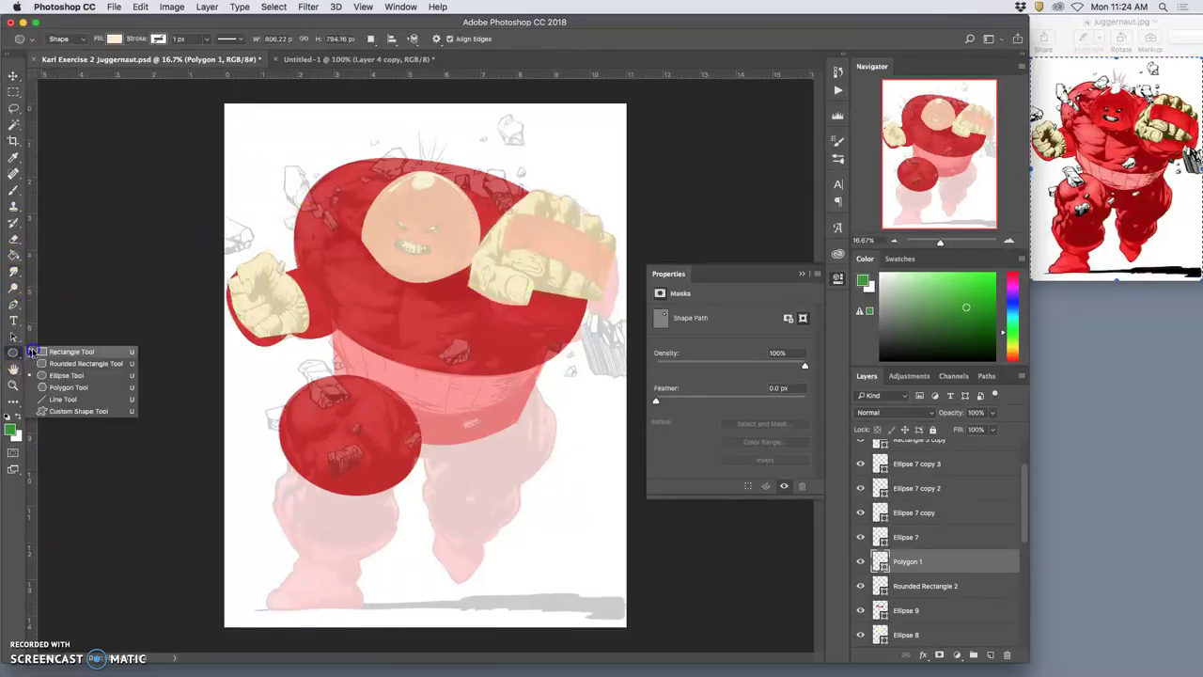
click(53, 363)
drag(510, 214, 609, 252)
key(super+t)
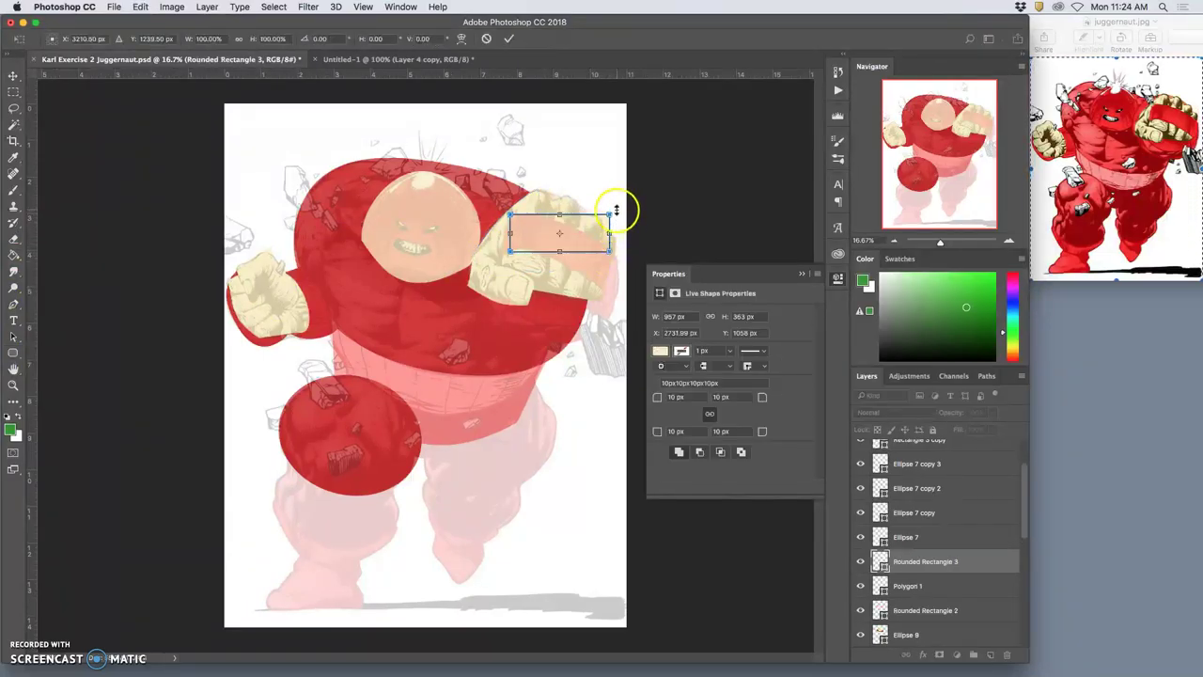
drag(617, 210, 586, 257)
Step: Warp the rectangle, pulling its right corner down and curving it to match the knuckles
right_click(590, 261)
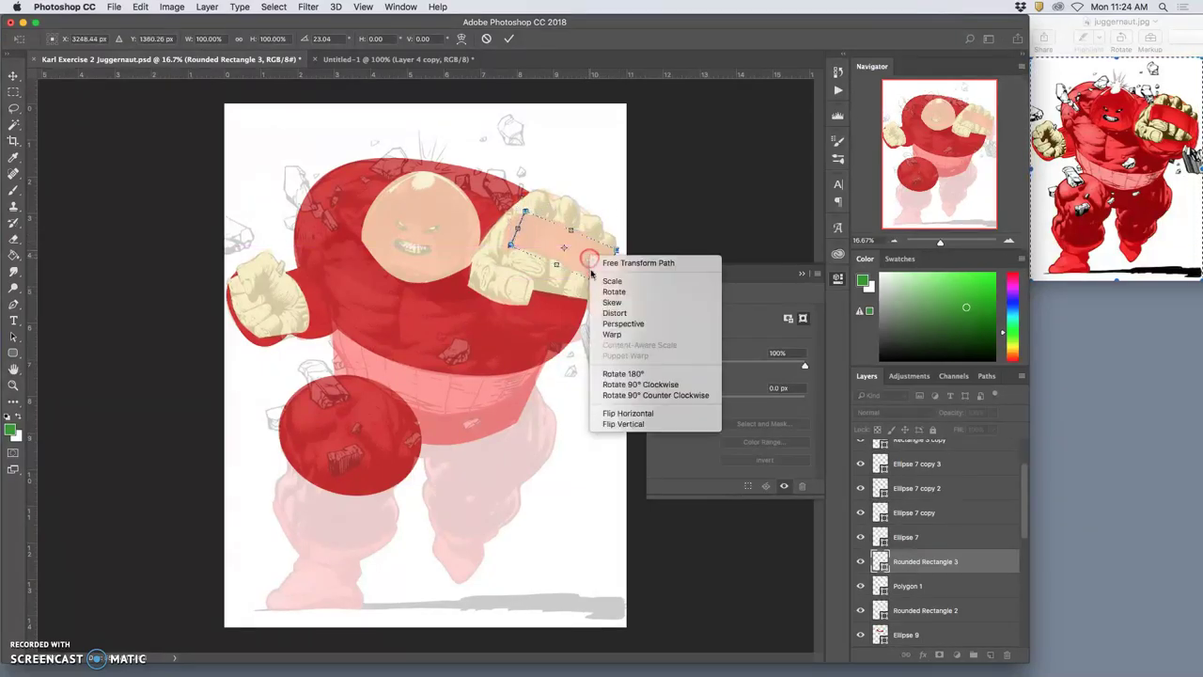
click(612, 336)
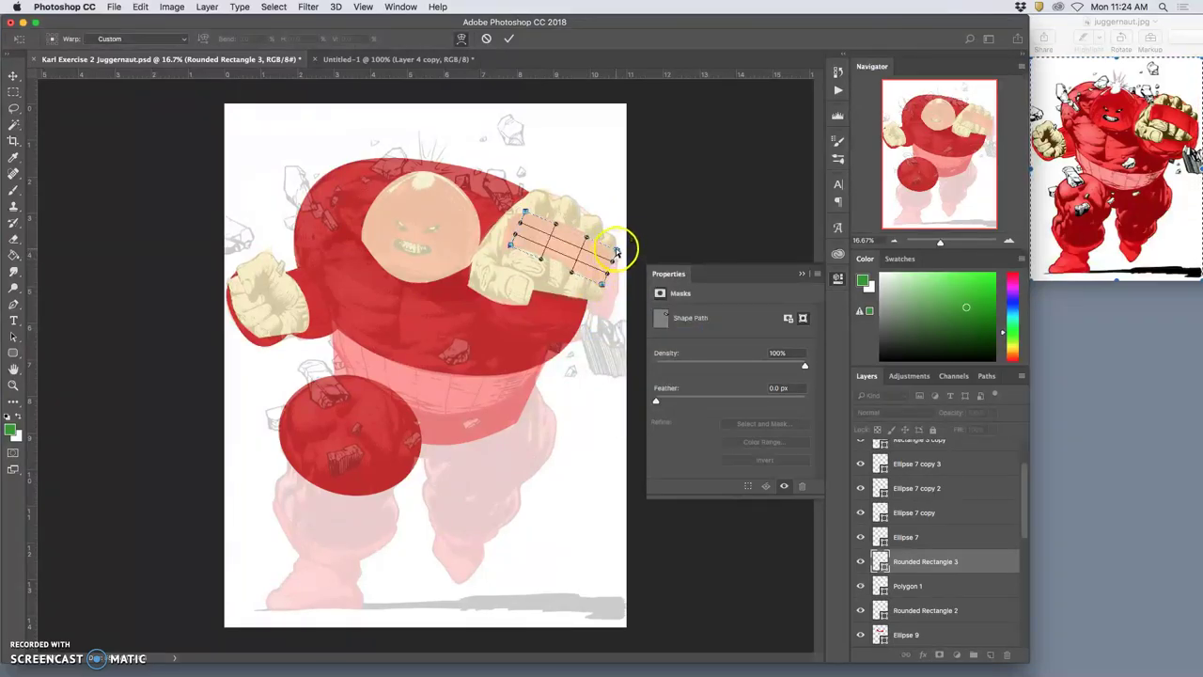
drag(616, 252, 608, 270)
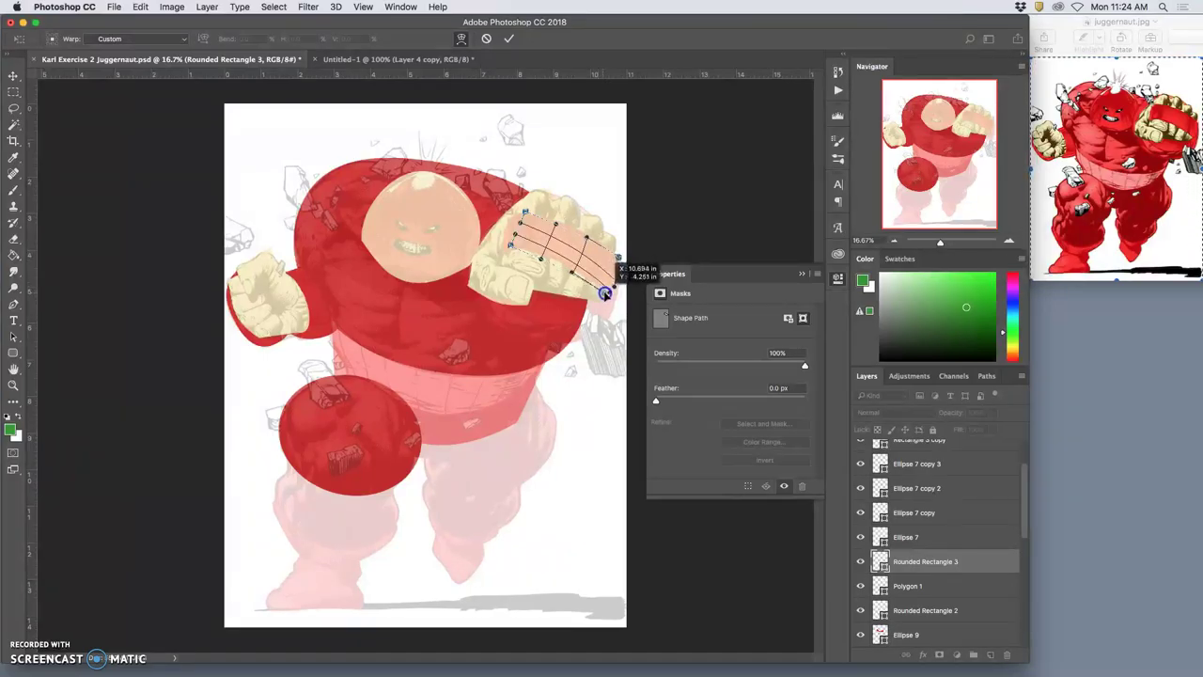
click(581, 274)
drag(560, 262, 515, 210)
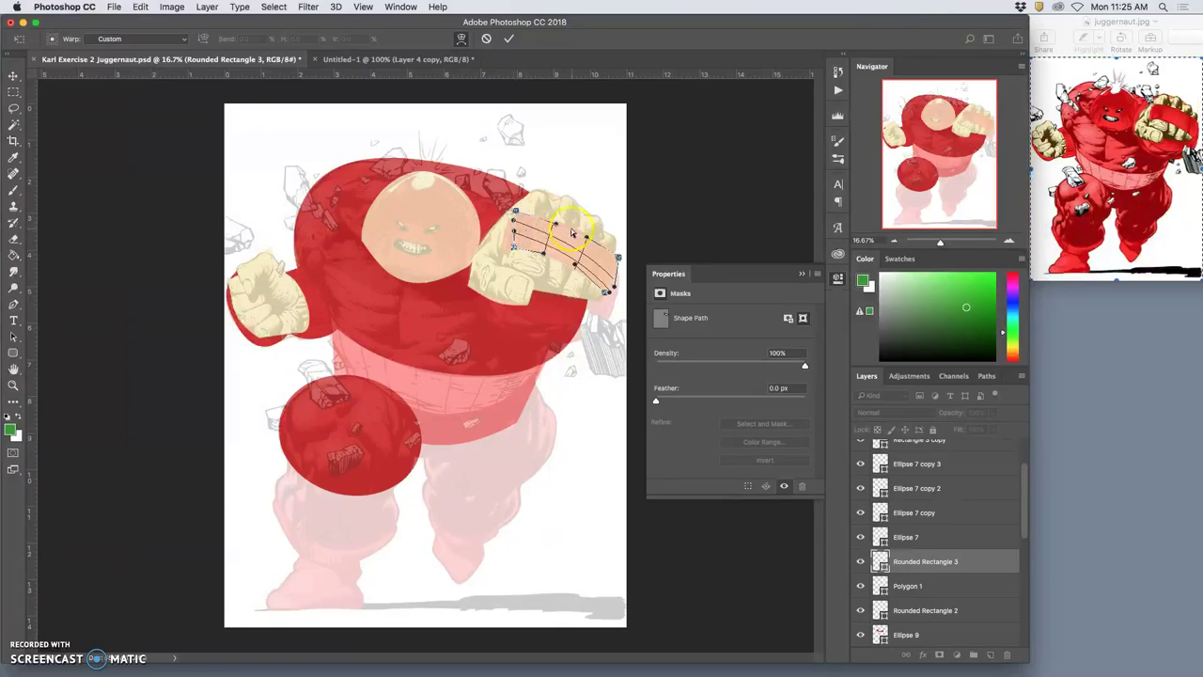
key(Return)
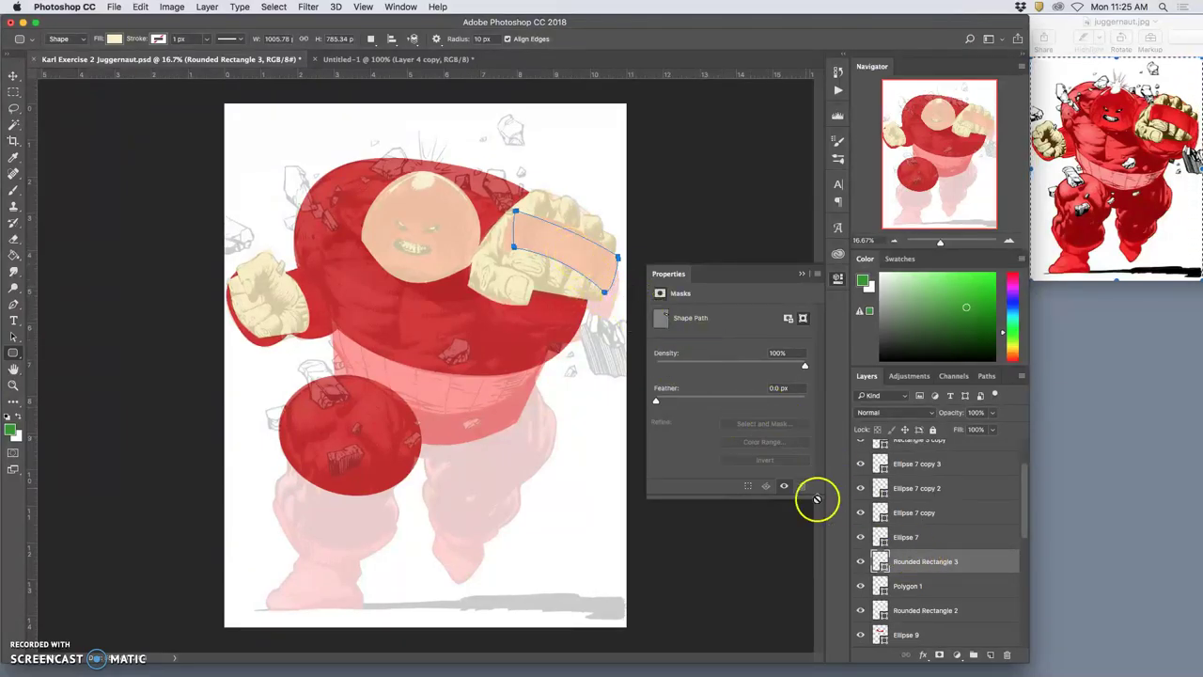
Step: Fill Rounded Rectangle 3 with the body red #d63737, raise it above the fist layers, and duplicate it
double_click(881, 561)
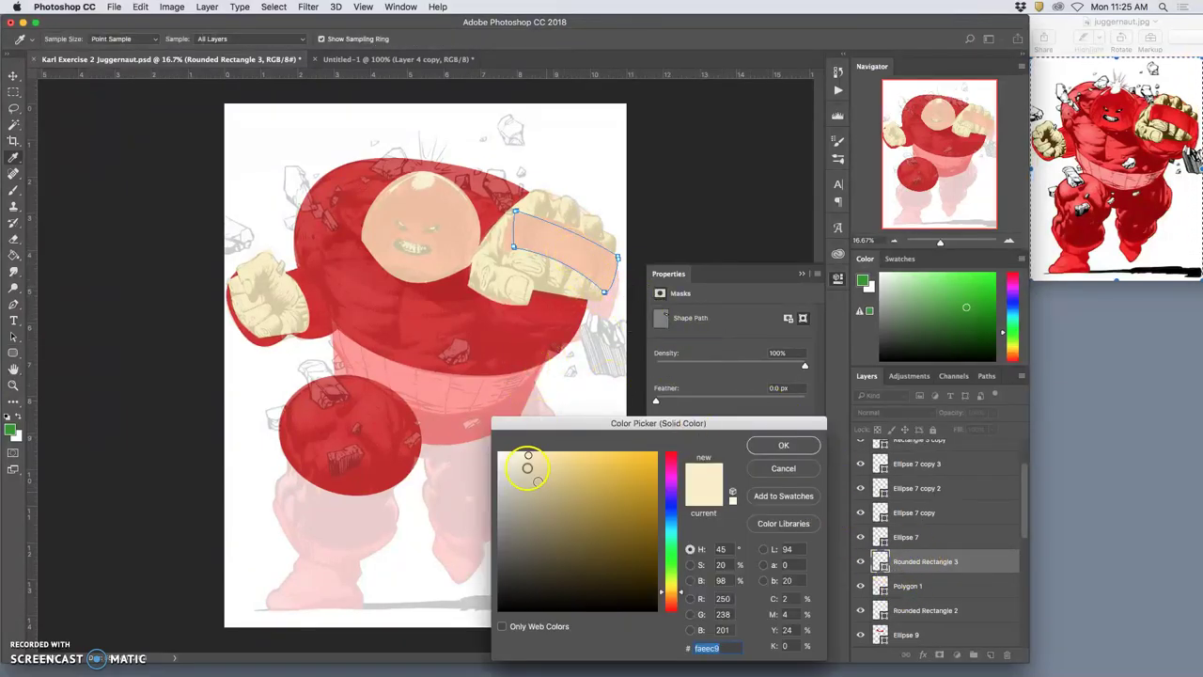
click(446, 323)
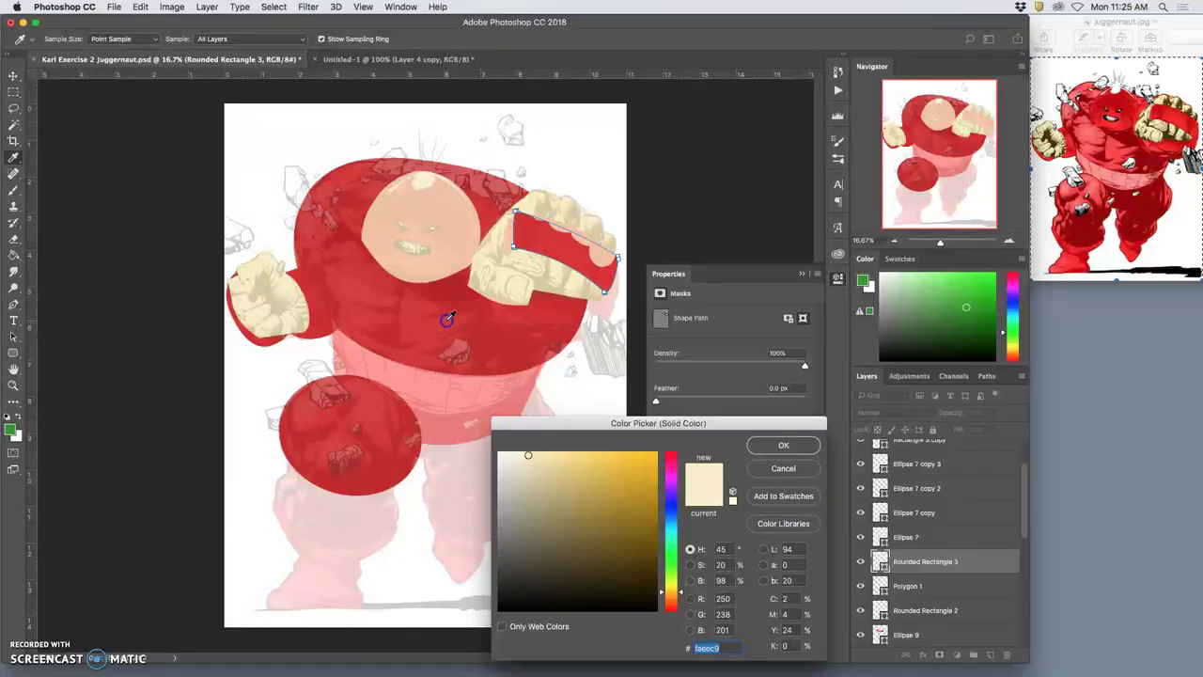
click(800, 449)
key(super+bracketright)
key(super+bracketright)
key(super+bracketright)
key(super+bracketright)
key(super+bracketright)
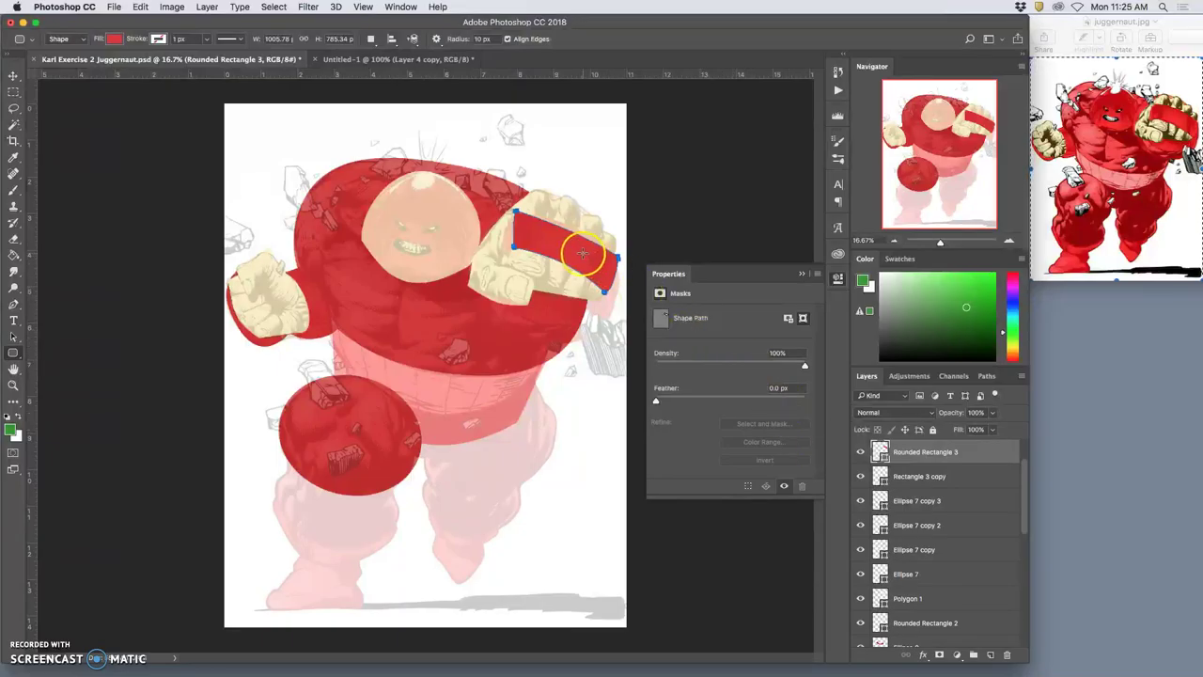
key(super+j)
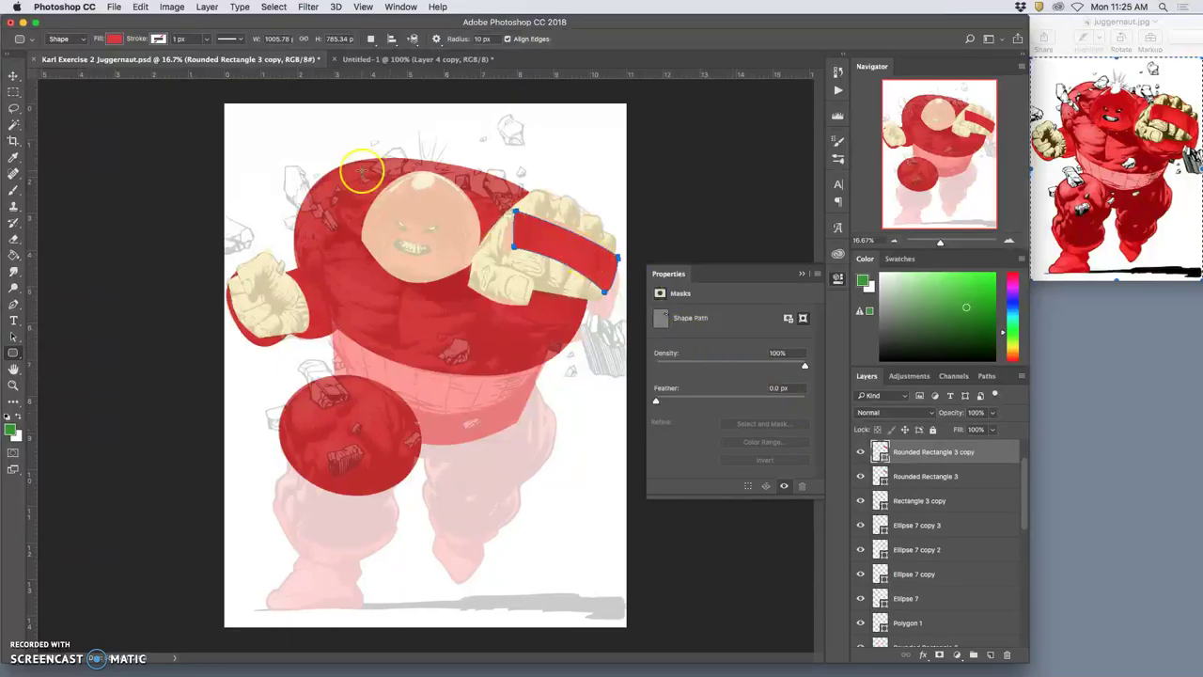
click(13, 75)
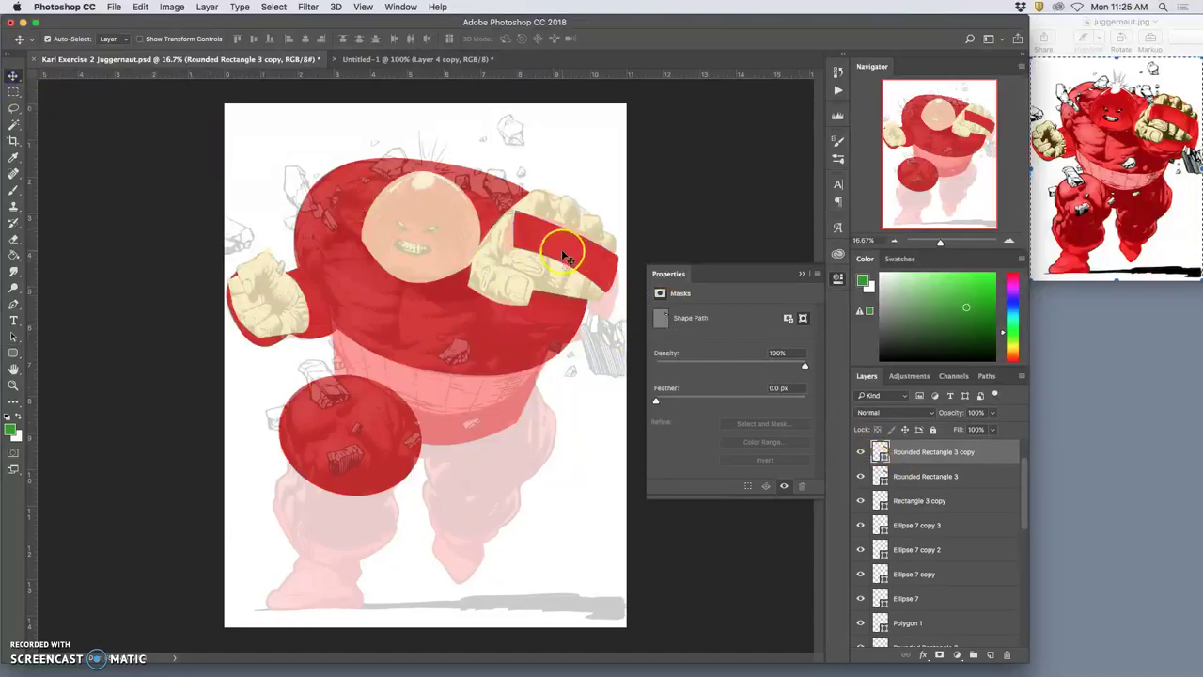
Step: Move the red band copy onto the belly and rotate it to lie across the hips
drag(558, 250, 551, 422)
key(ctrl+t)
drag(615, 376, 552, 485)
drag(555, 429, 440, 404)
drag(514, 381, 389, 443)
Step: Warp the band's edges into a curved hip band and commit the warp
right_click(471, 434)
click(495, 497)
click(19, 344)
click(326, 395)
drag(504, 416, 529, 379)
drag(417, 392, 478, 396)
key(Return)
click(545, 442)
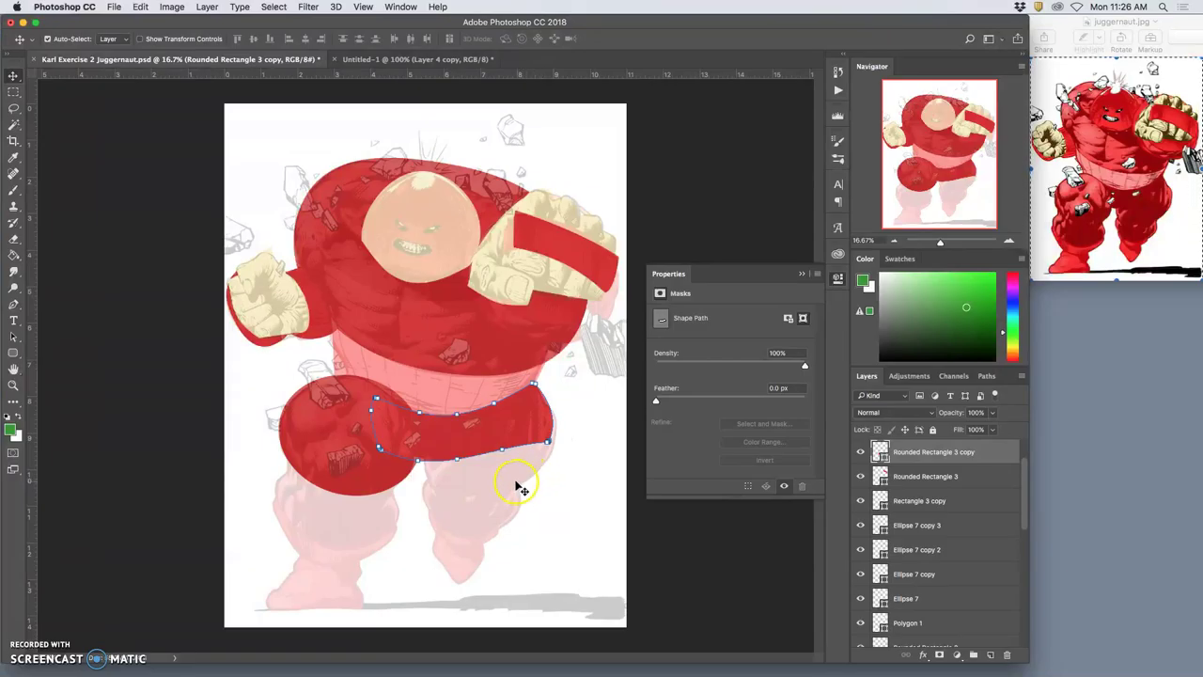
Step: Duplicate the left thigh ellipse downward and shrink it into a lower left leg
click(316, 430)
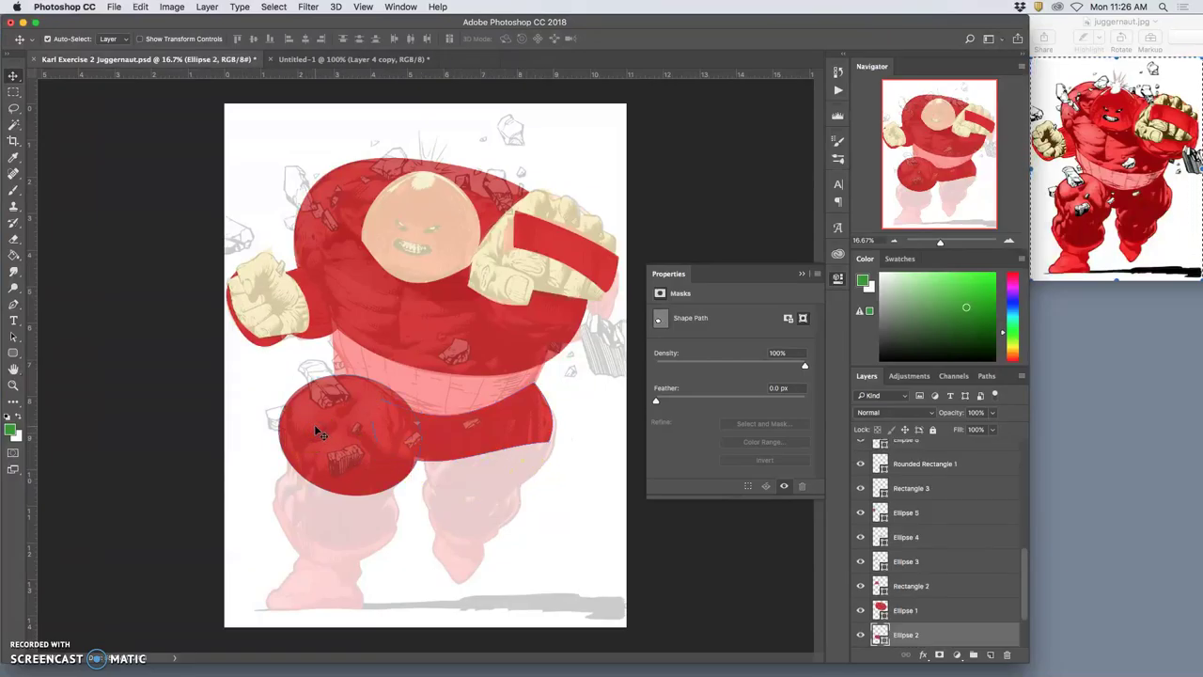
drag(310, 427, 340, 495)
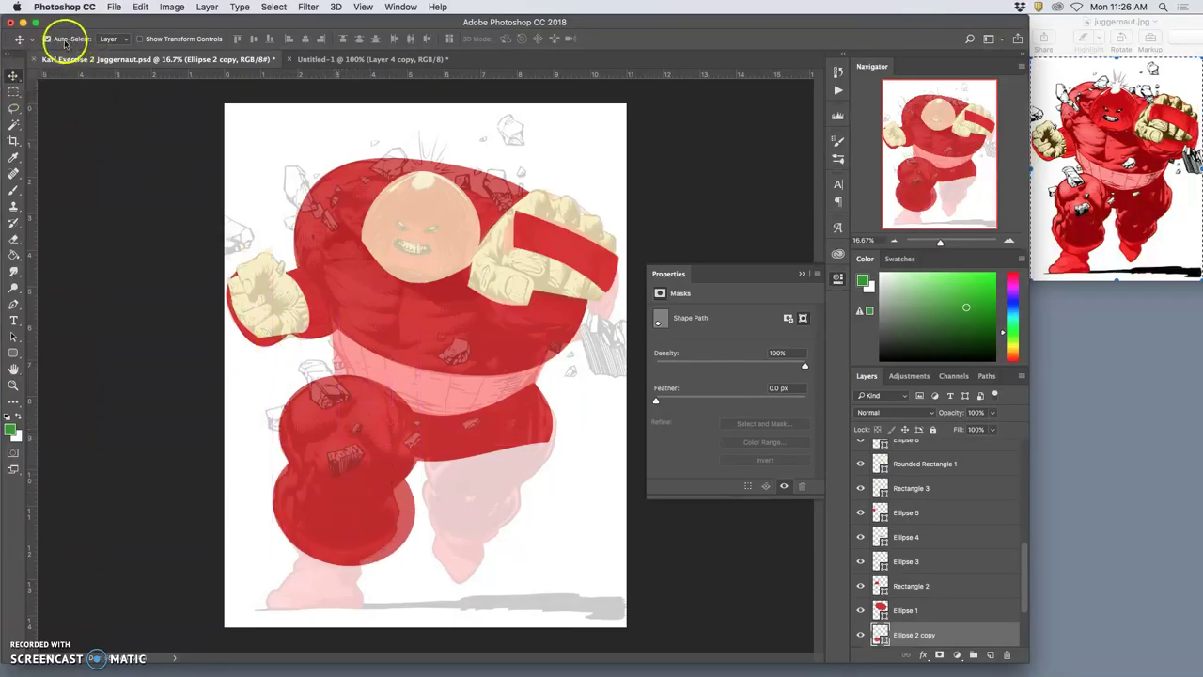
key(ctrl+t)
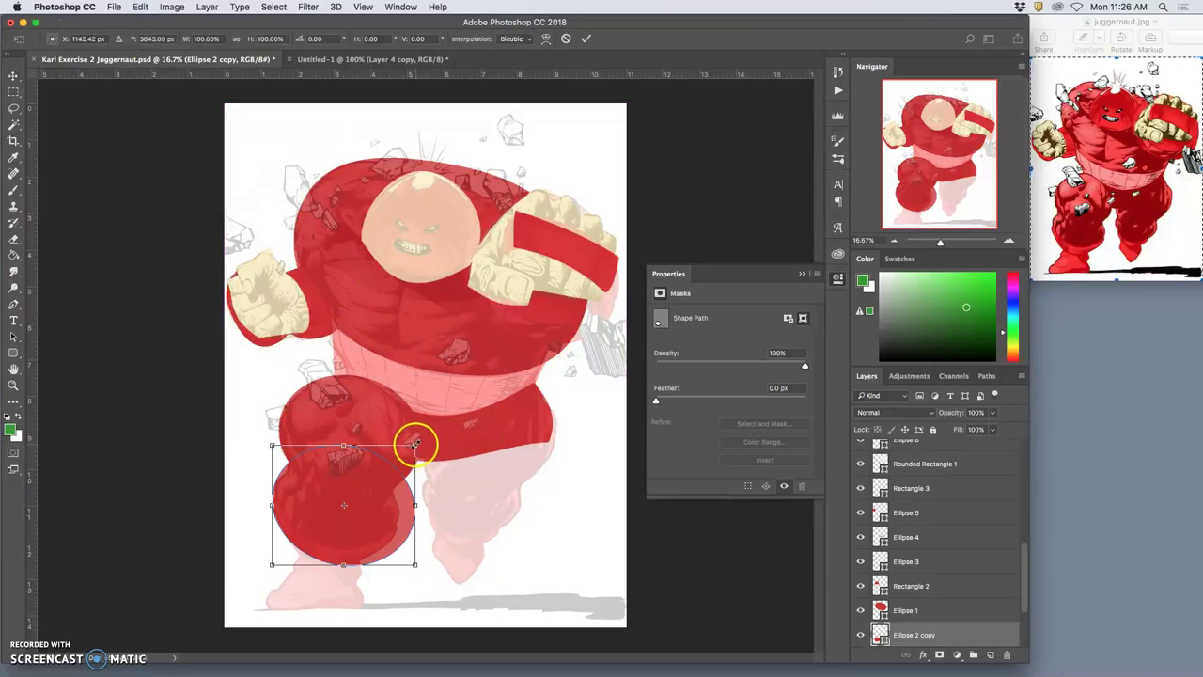
drag(415, 441, 399, 456)
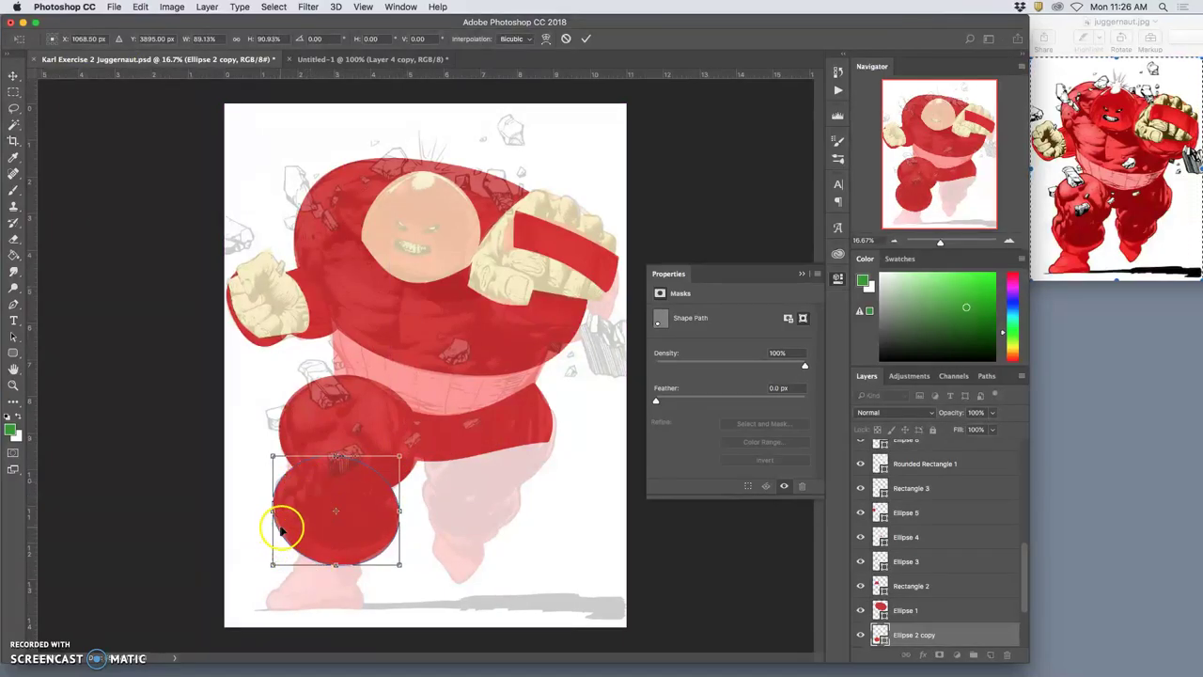
double_click(348, 505)
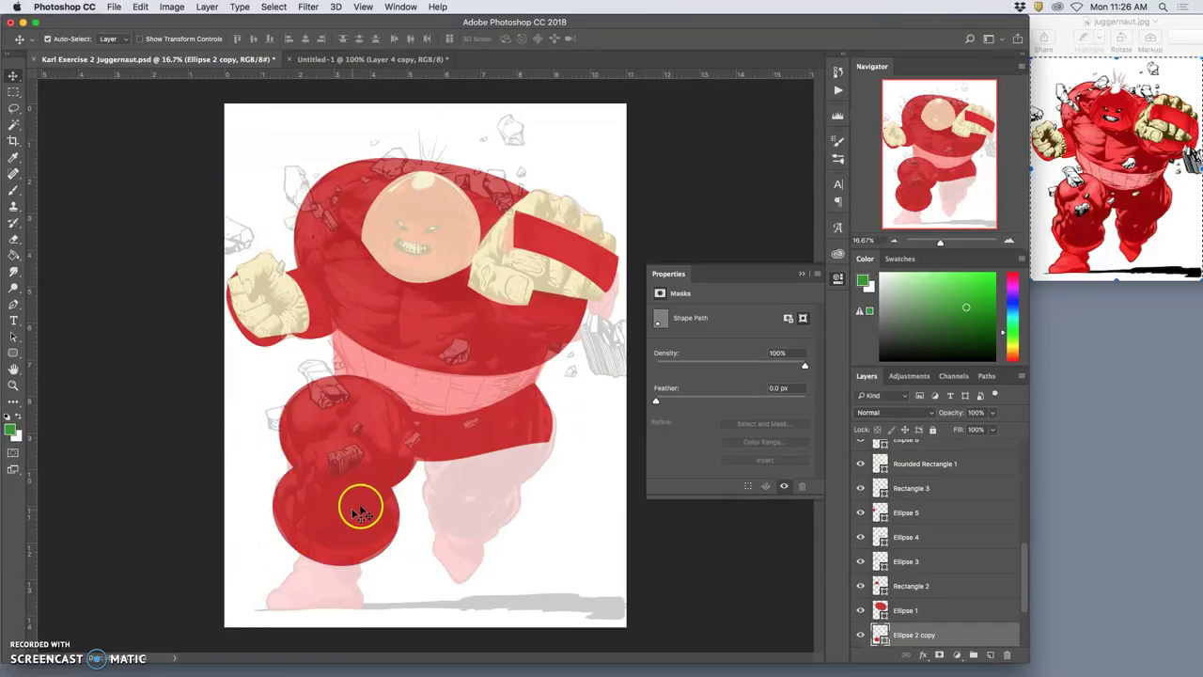
super+click(447, 529)
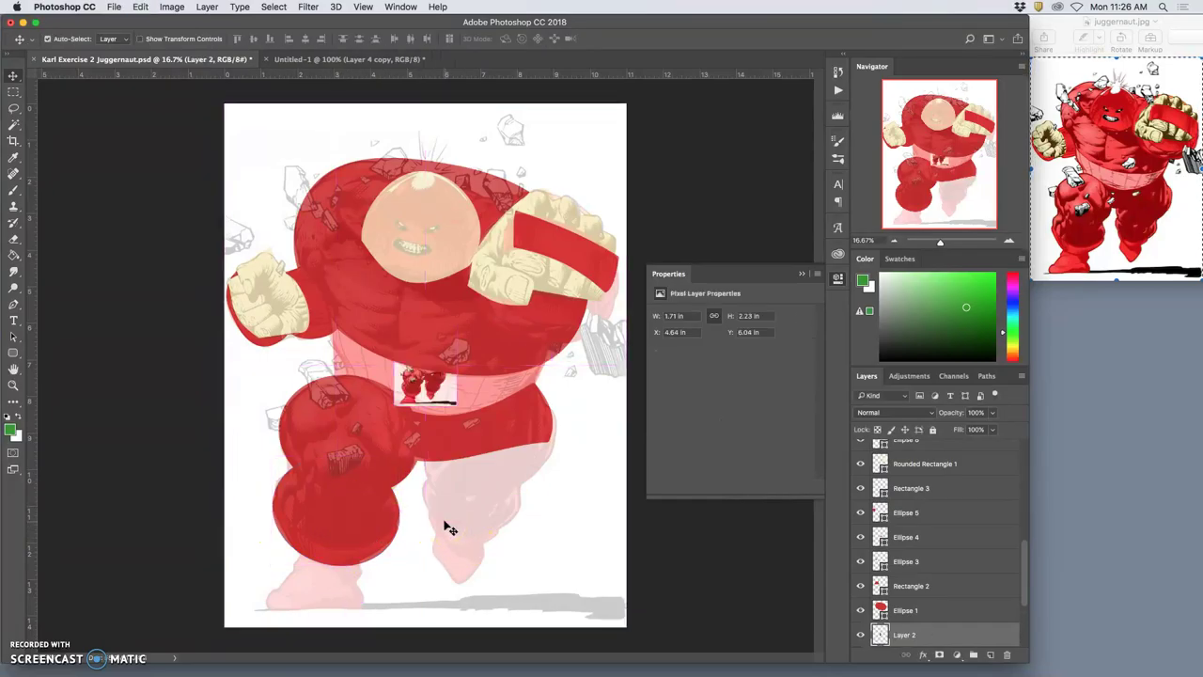
key(super+z)
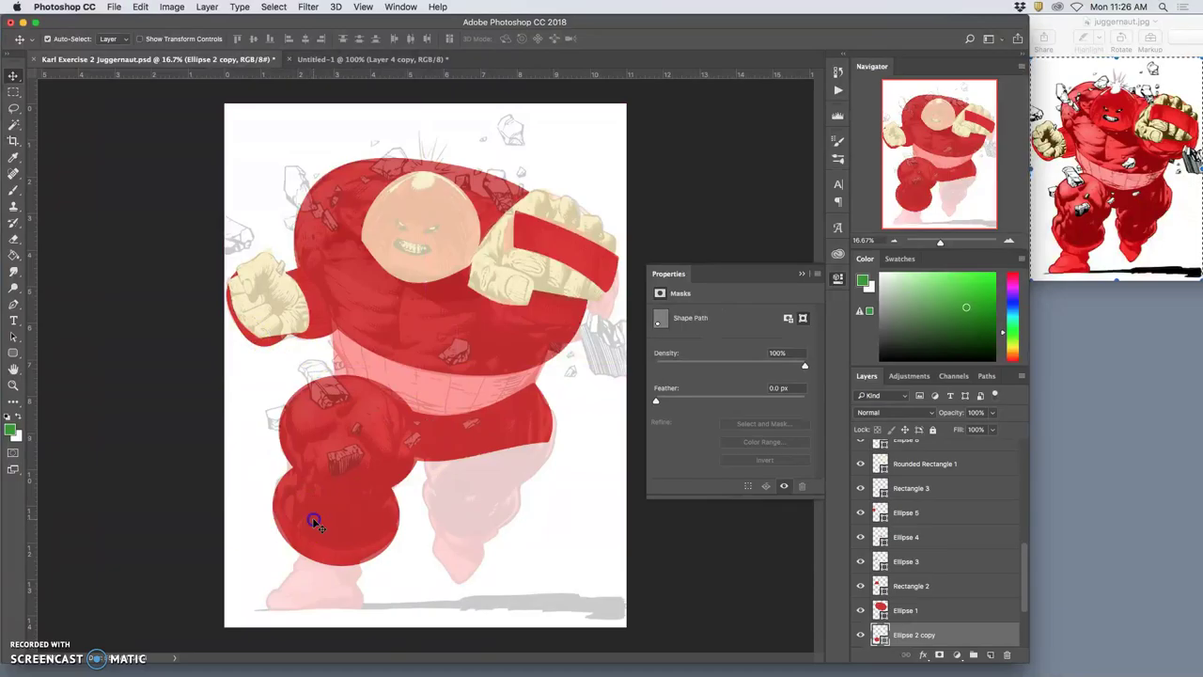
Step: Make a rotated, enlarged ellipse copy for the right thigh and send it behind the body layers
drag(313, 517, 476, 470)
key(super+t)
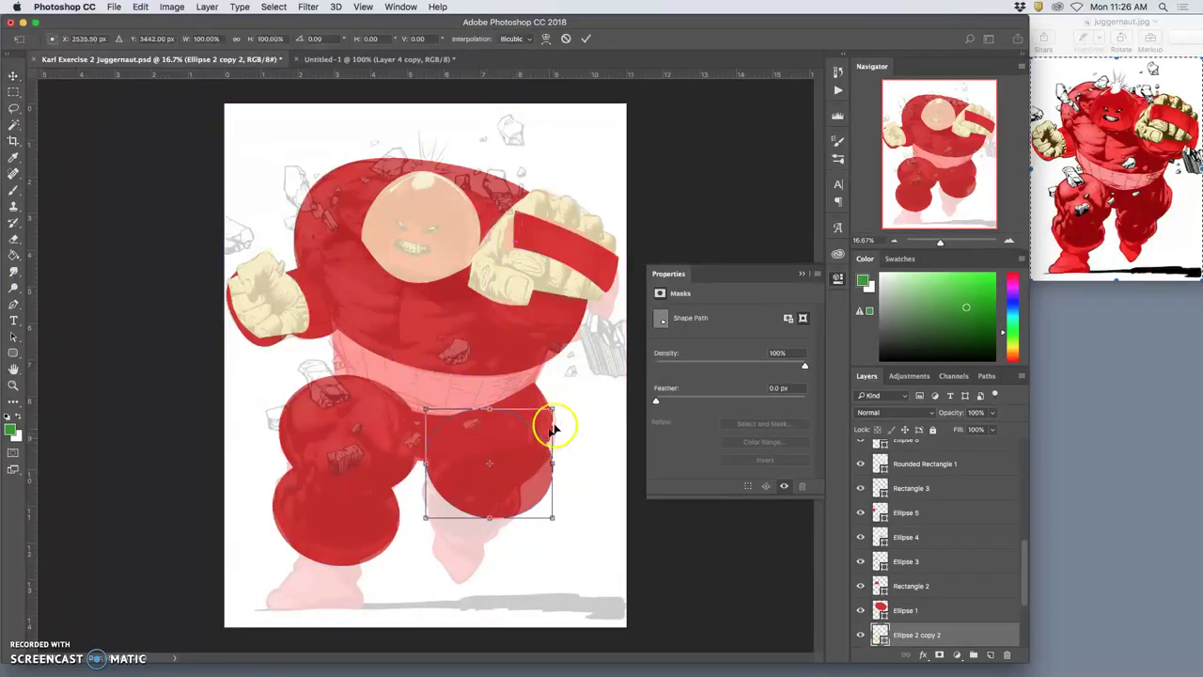
drag(559, 416, 498, 355)
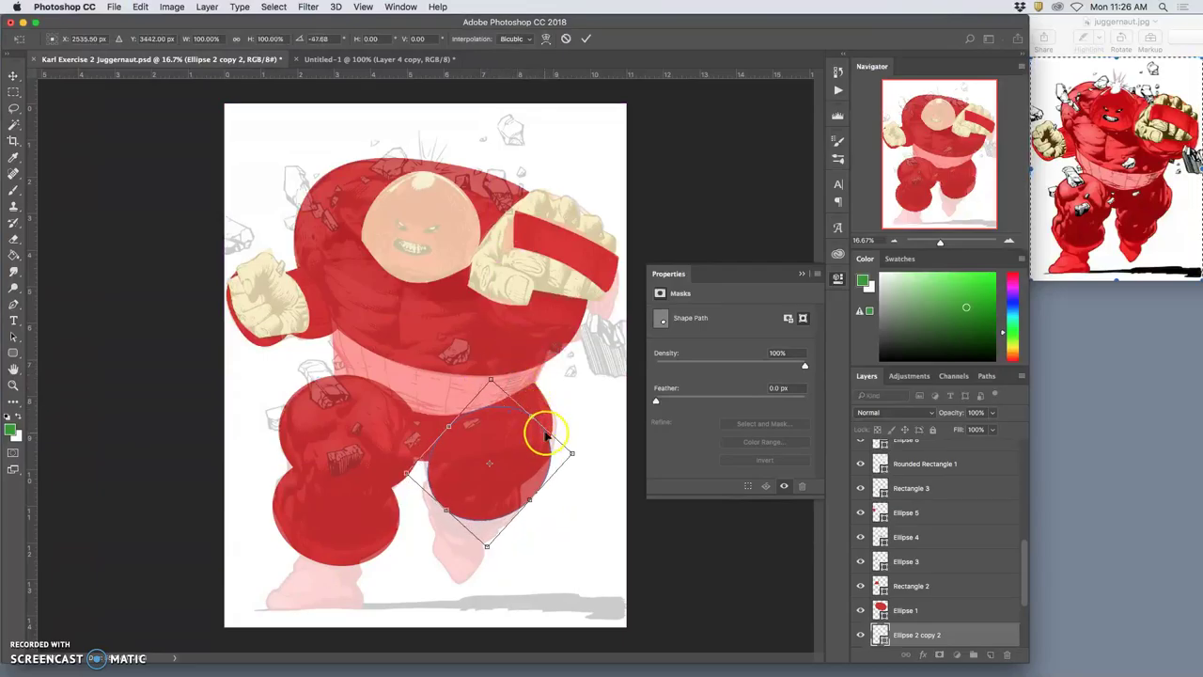
drag(551, 438, 580, 430)
drag(473, 473, 477, 471)
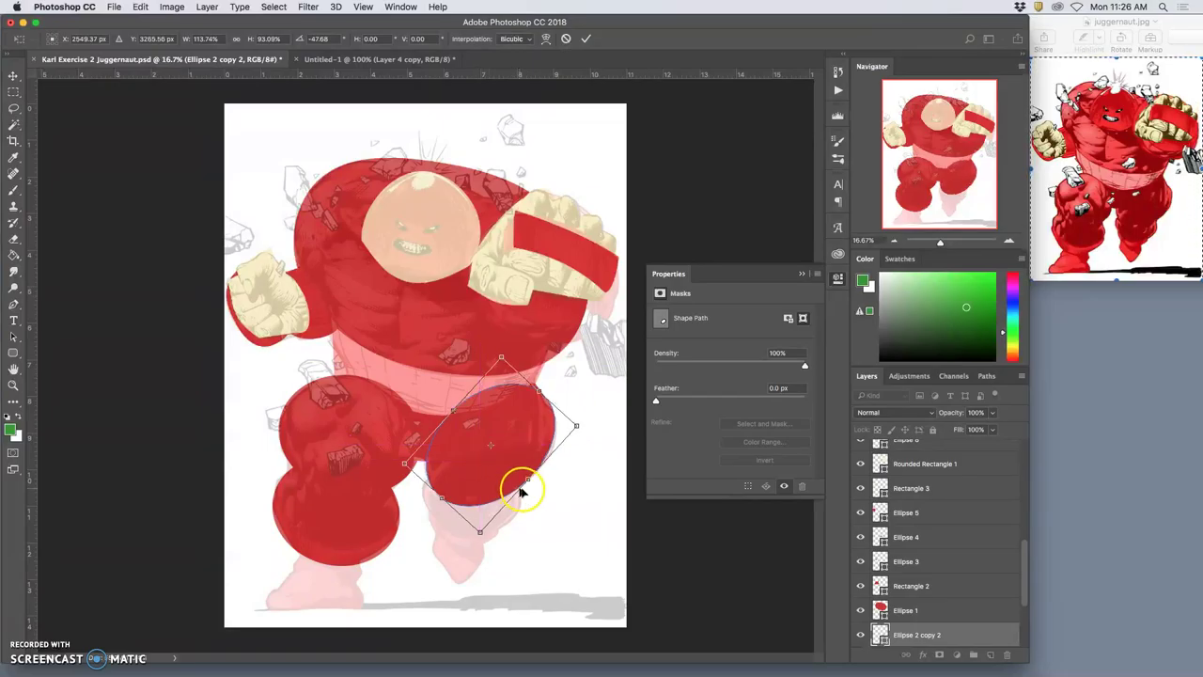
key(Return)
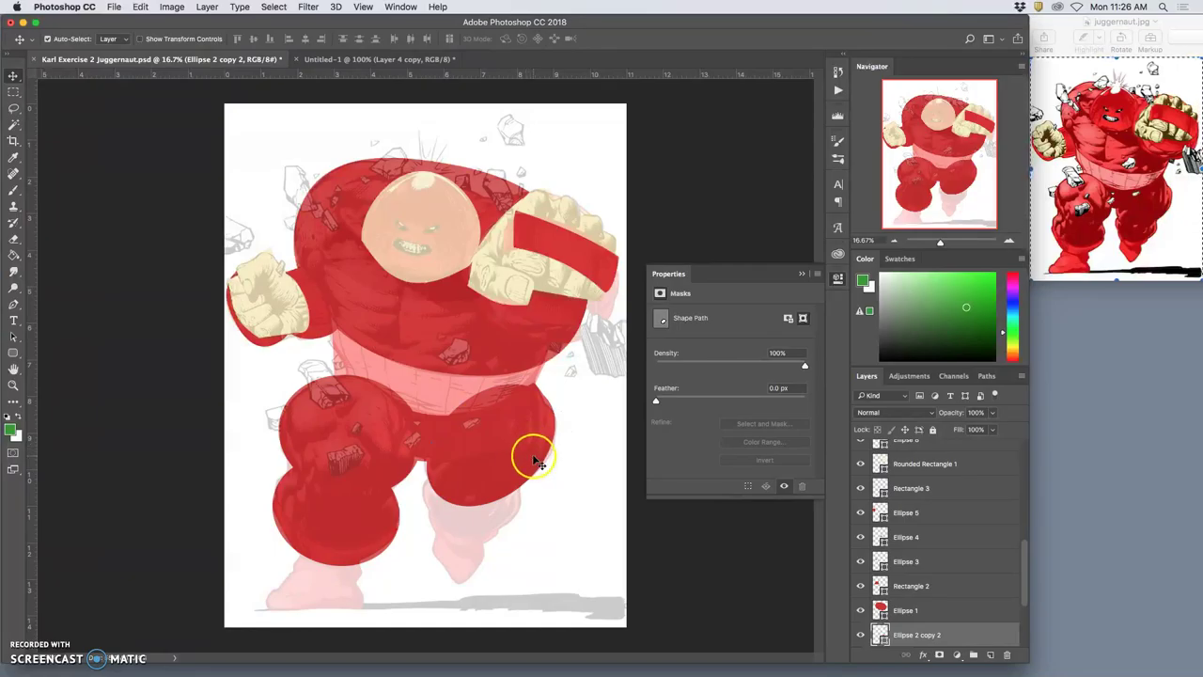
key(super+bracketleft)
key(super+bracketleft)
key(super+bracketleft)
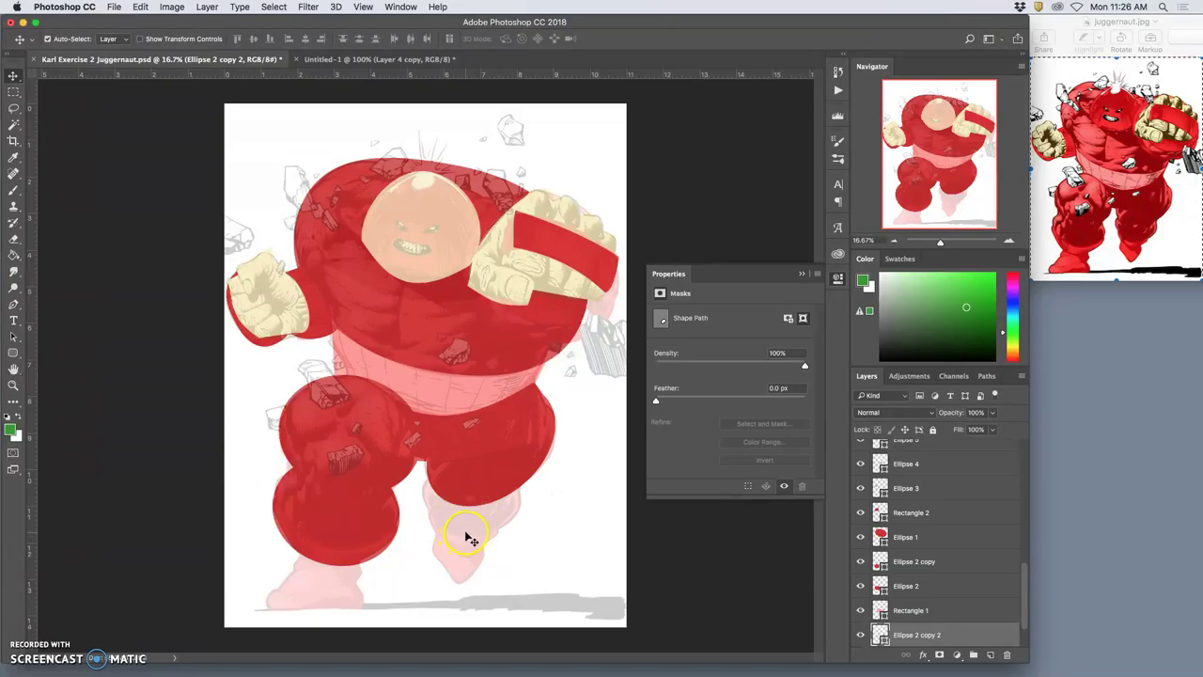
Step: Copy the right thigh, scale it into a calf and warp its edges
drag(470, 539, 481, 530)
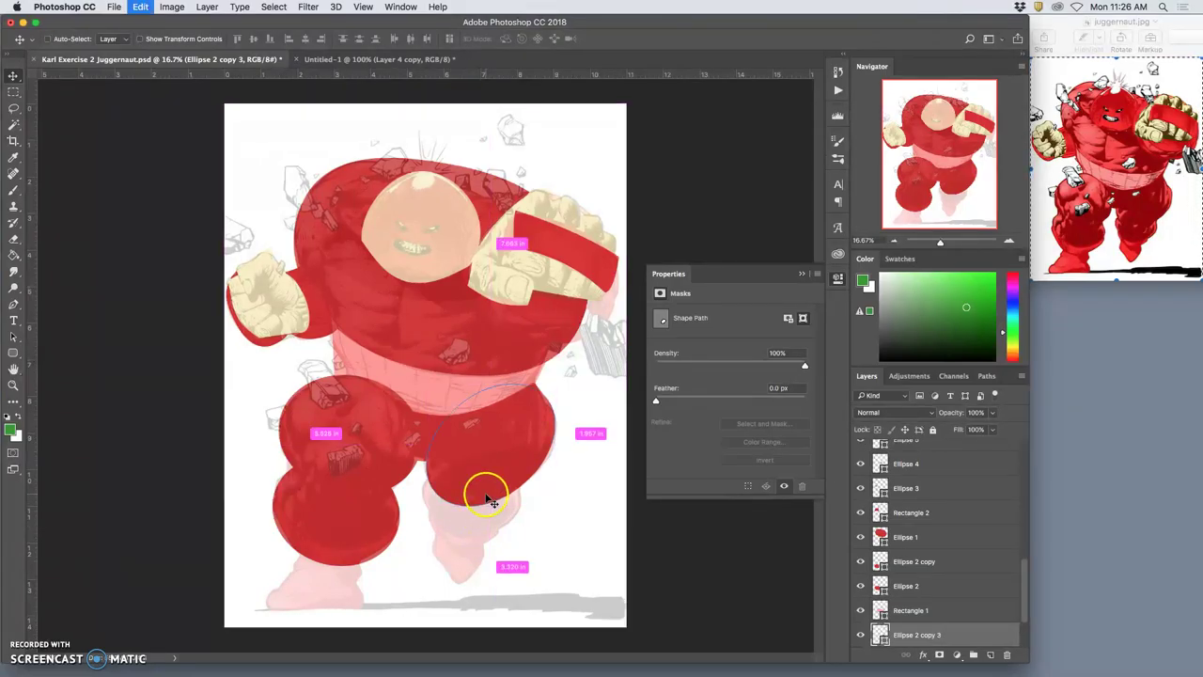
key(super+t)
drag(555, 384, 509, 515)
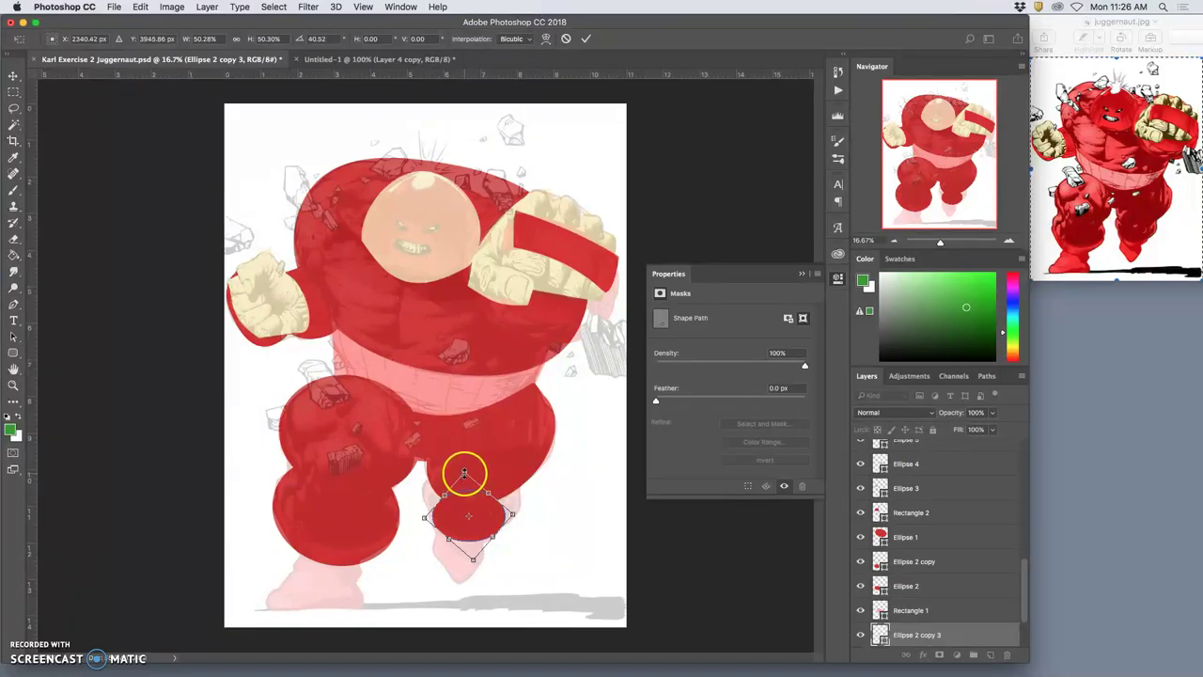
drag(465, 472, 463, 439)
right_click(474, 493)
click(502, 563)
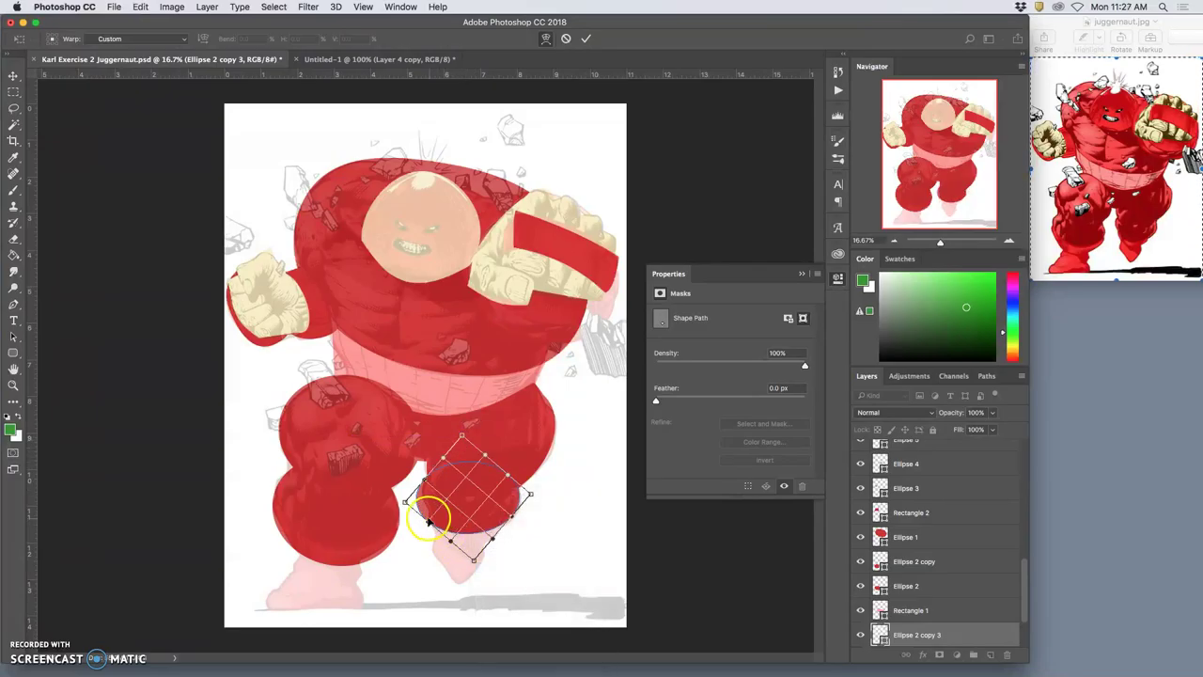
drag(428, 513, 434, 515)
drag(513, 514, 499, 531)
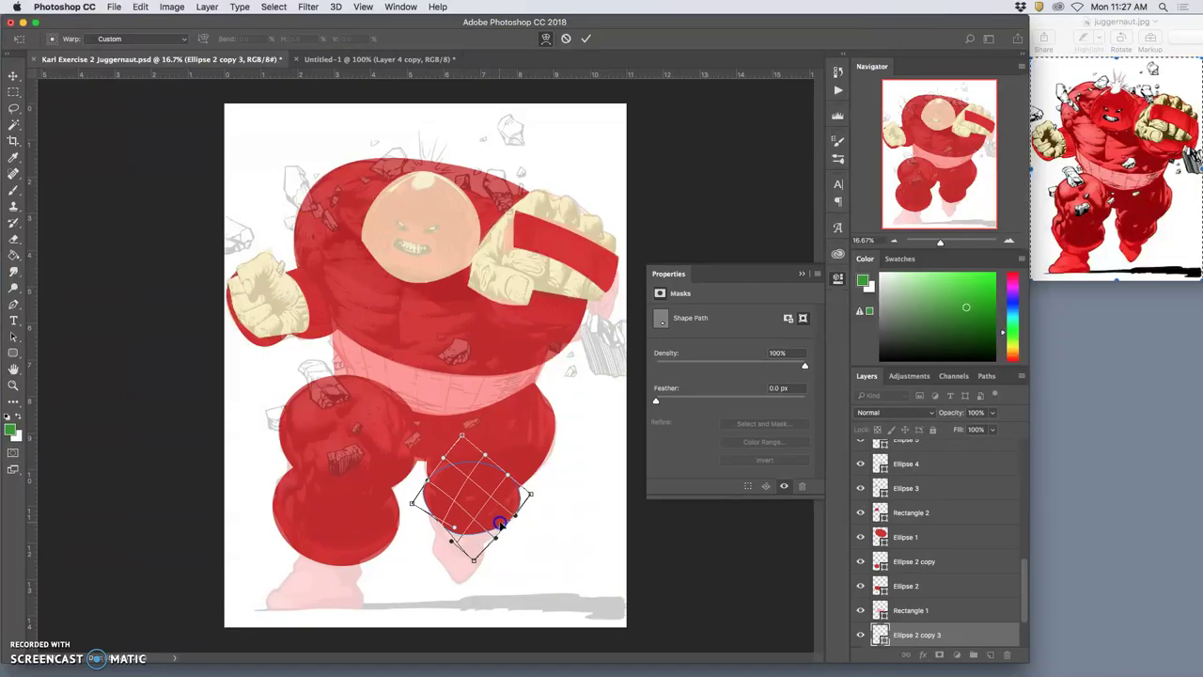
double_click(501, 526)
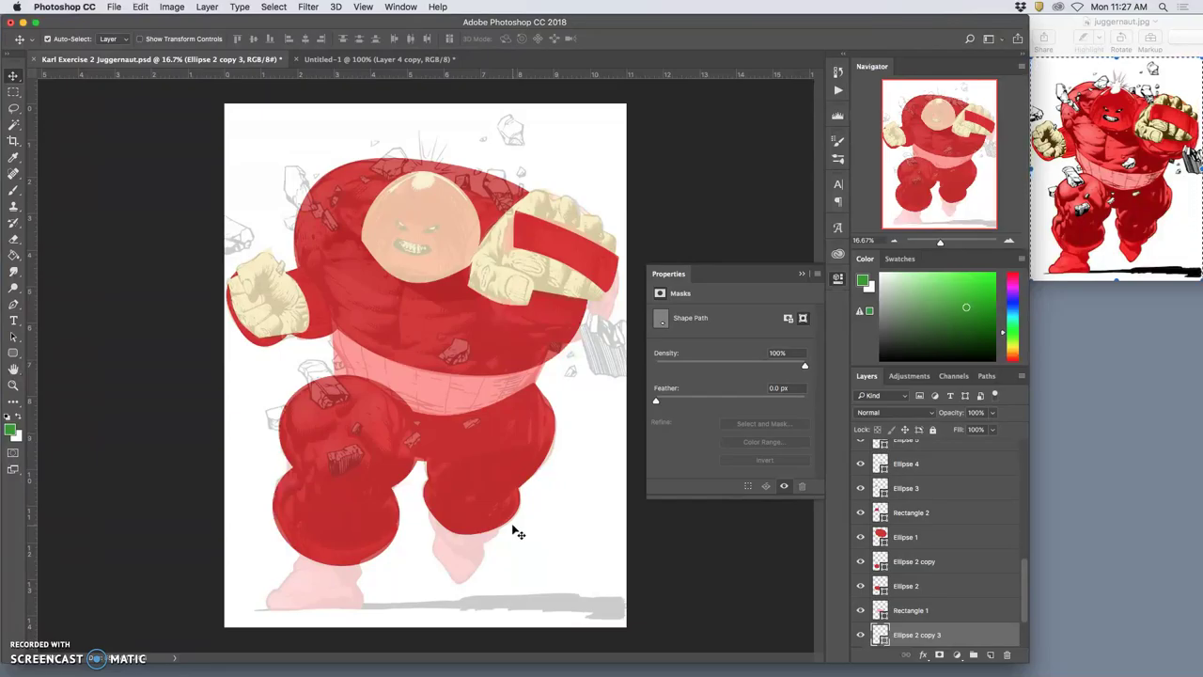
Step: Slightly distort the Ellipse 2 copy lower-leg oval to match the left calf
click(480, 532)
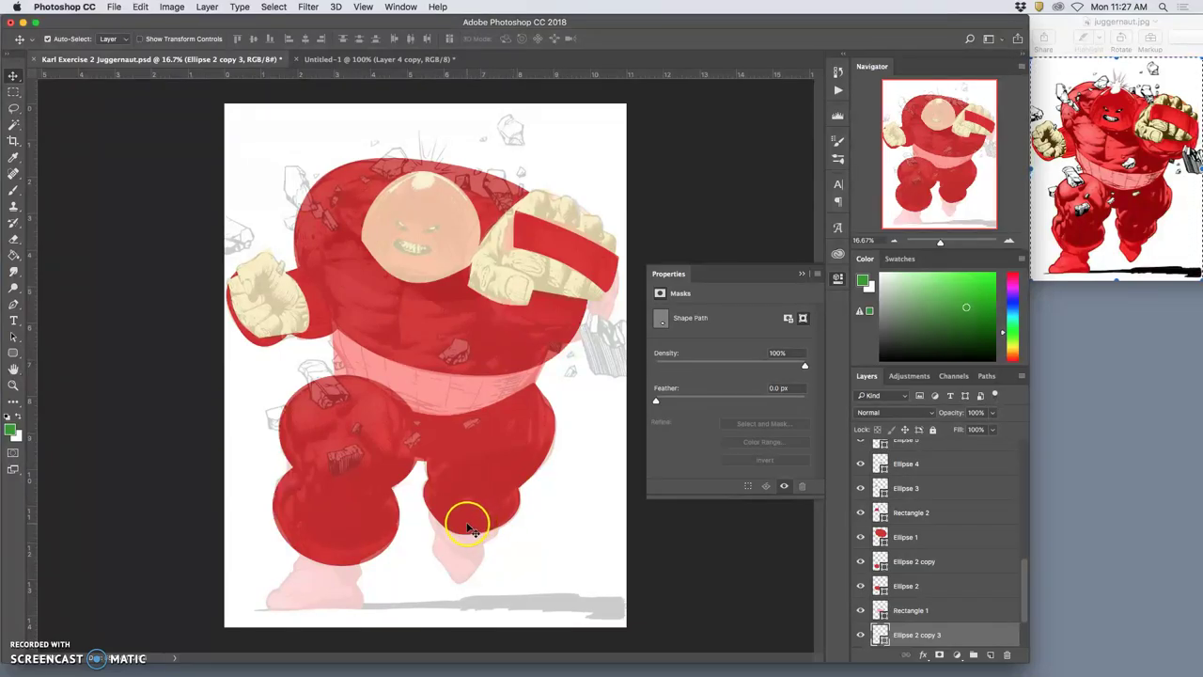
click(350, 535)
key(ctrl+t)
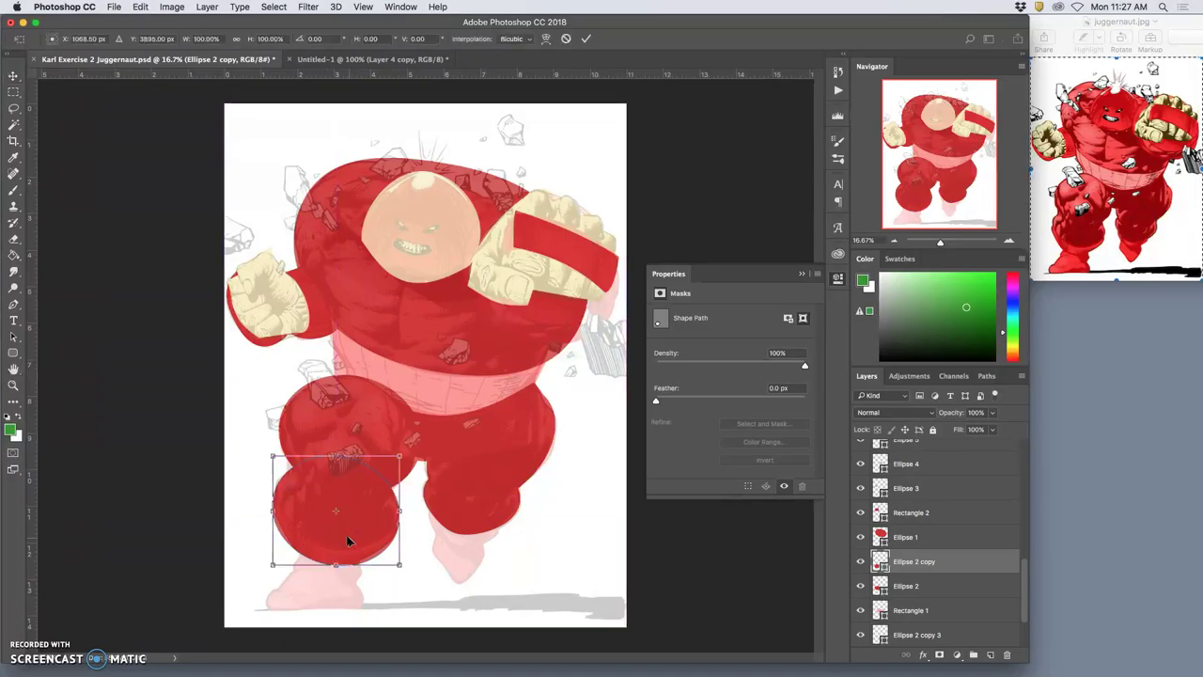
right_click(348, 536)
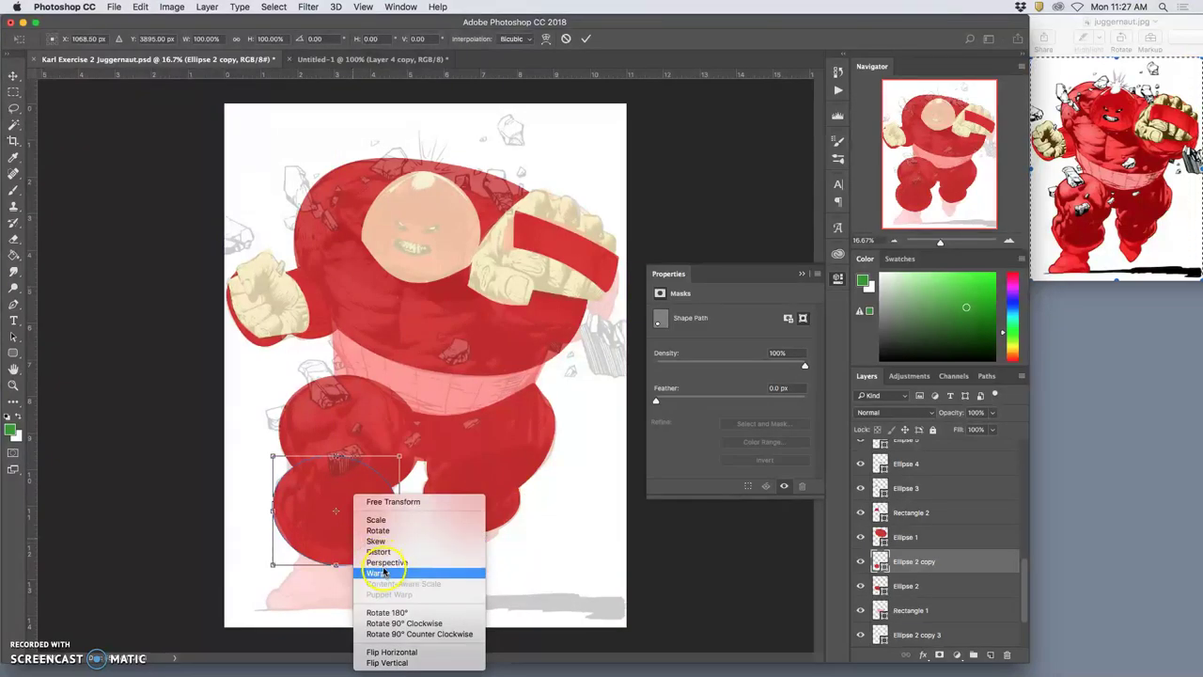
click(379, 553)
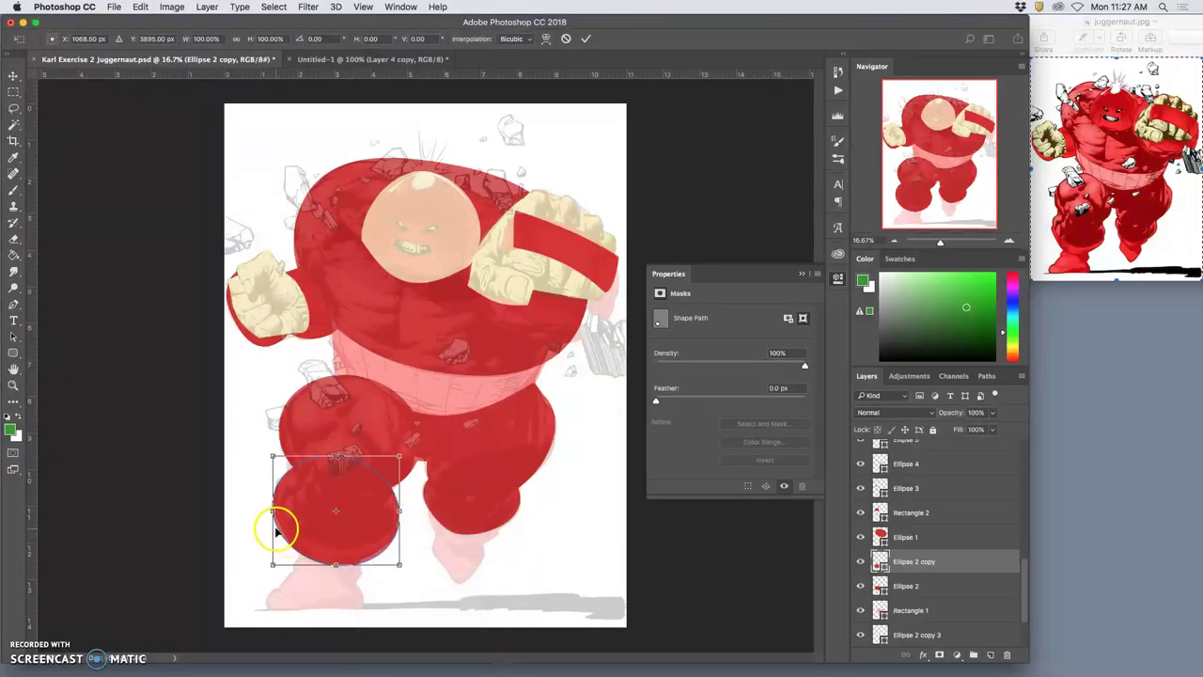
drag(280, 530, 275, 526)
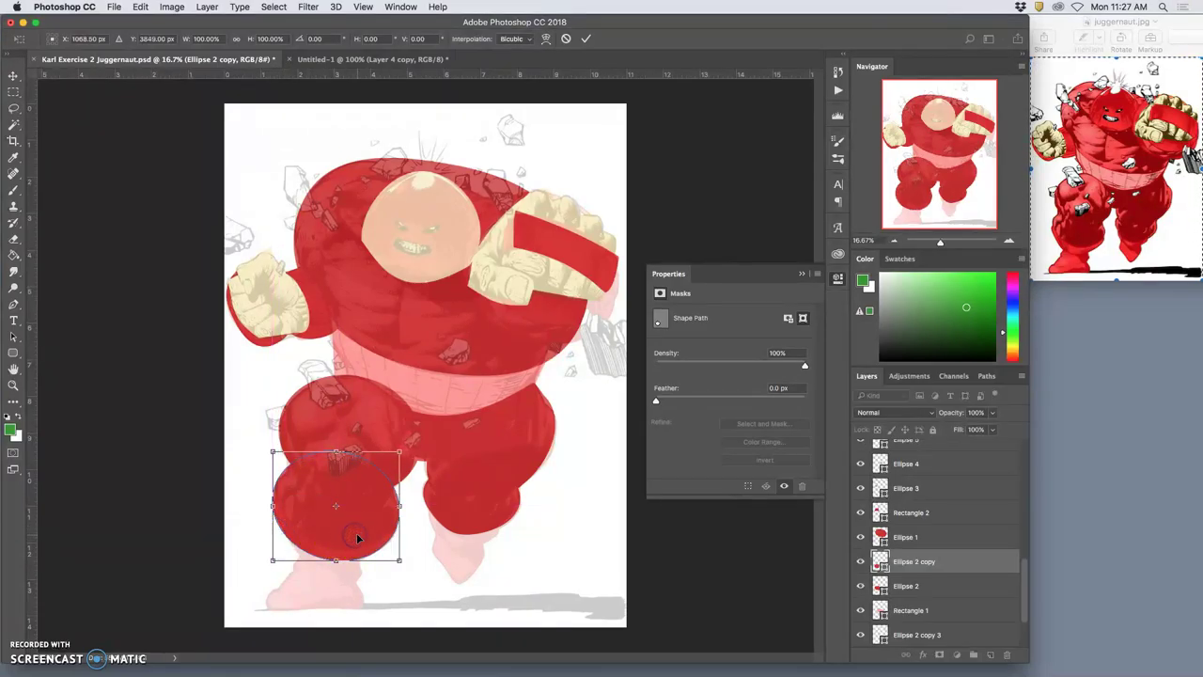
key(Return)
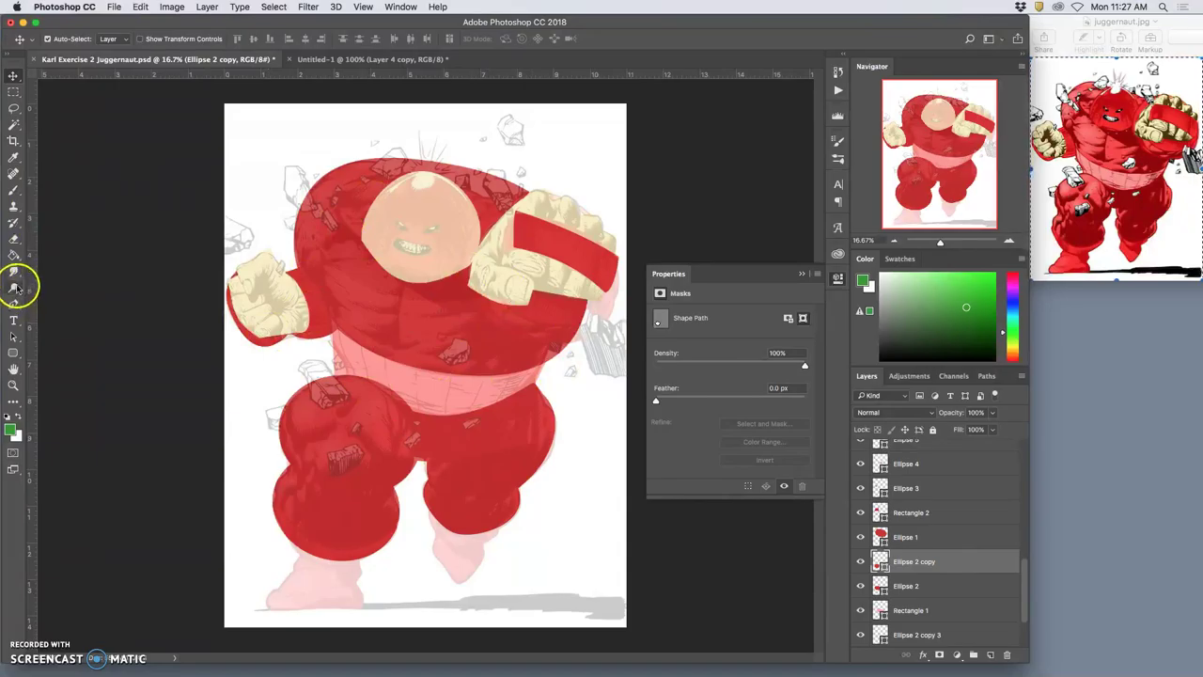
Step: Draw a red oval over the raised fist, then add a matching 1062 x 1367 px oval at the arm
click(14, 354)
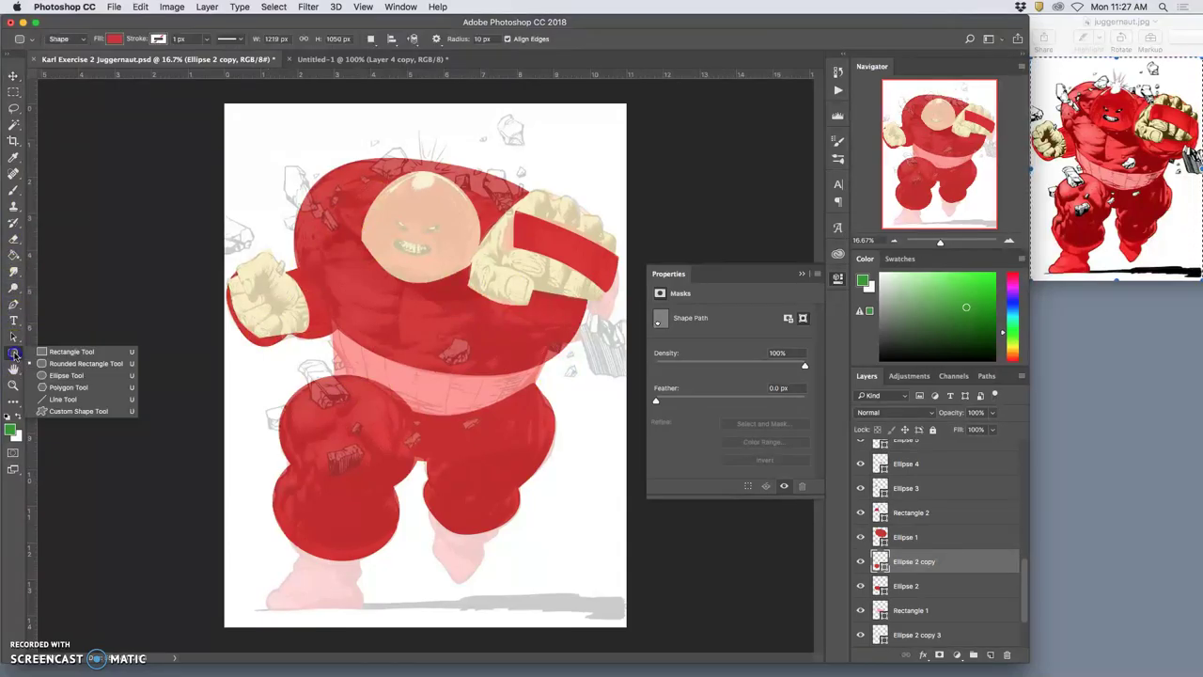
click(60, 375)
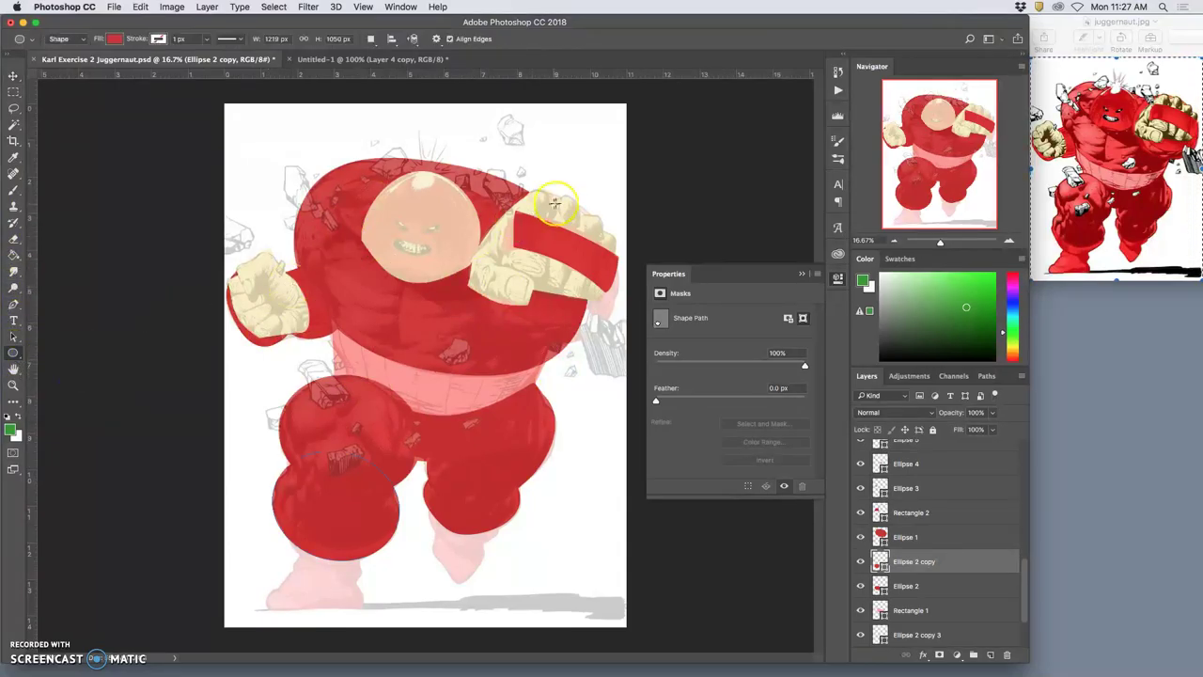
drag(520, 205, 608, 330)
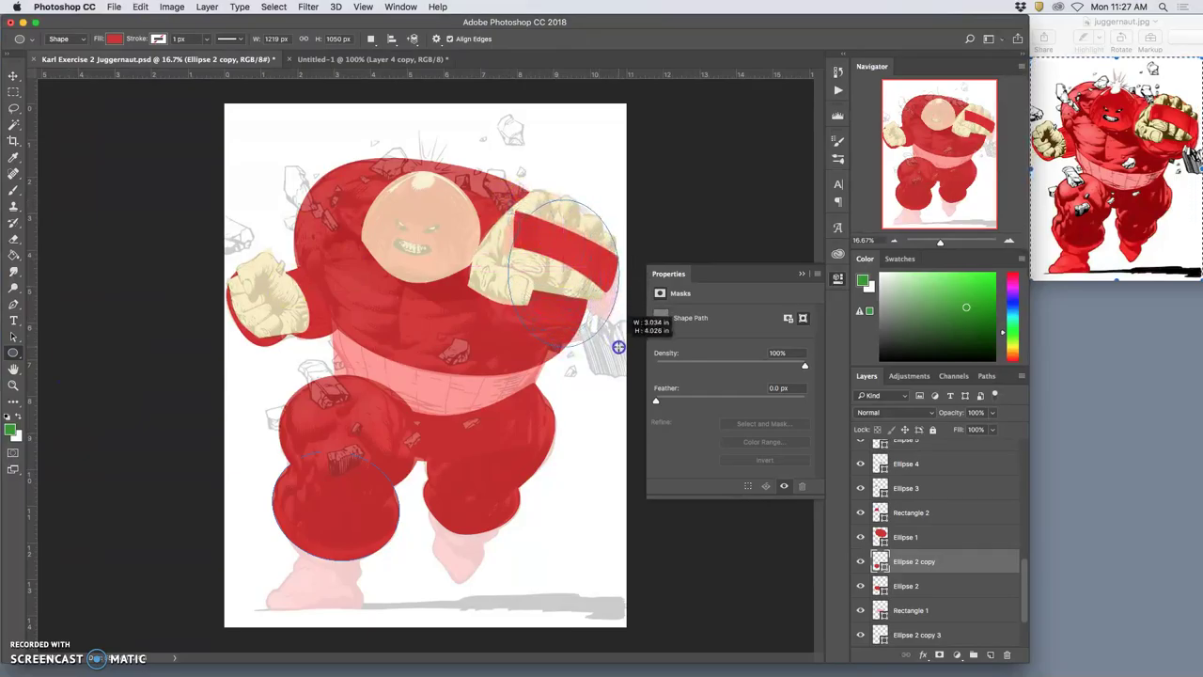
drag(618, 347, 618, 344)
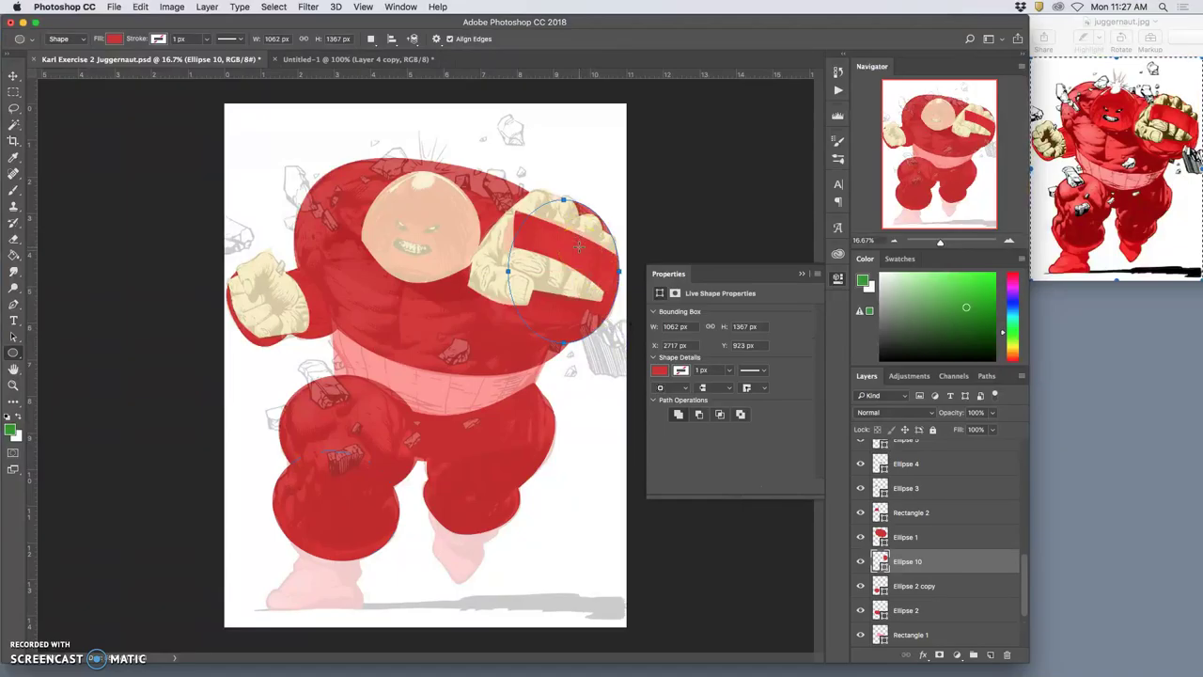
key(super+t)
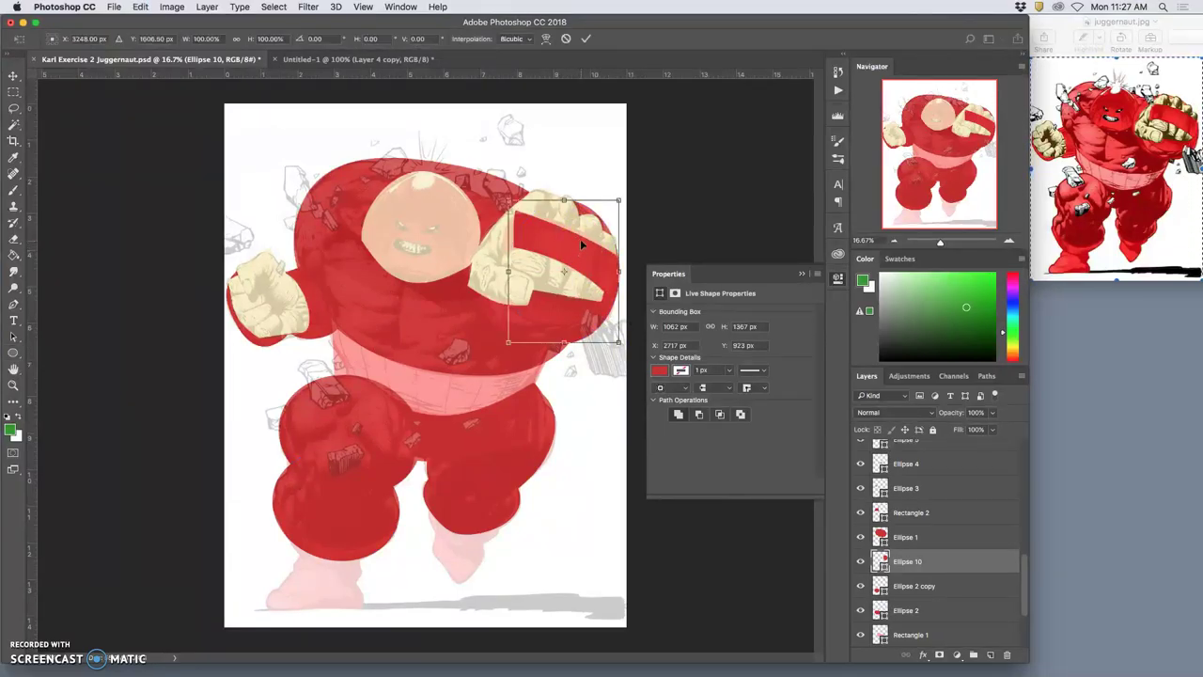
double_click(561, 254)
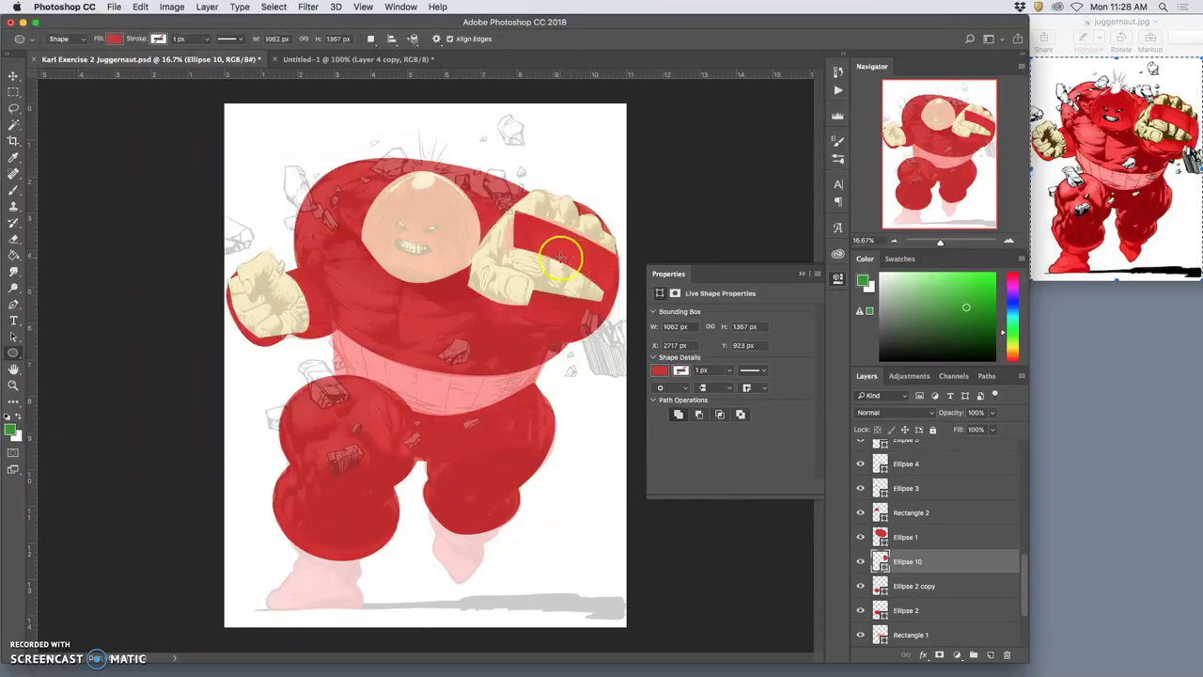
click(561, 254)
click(647, 350)
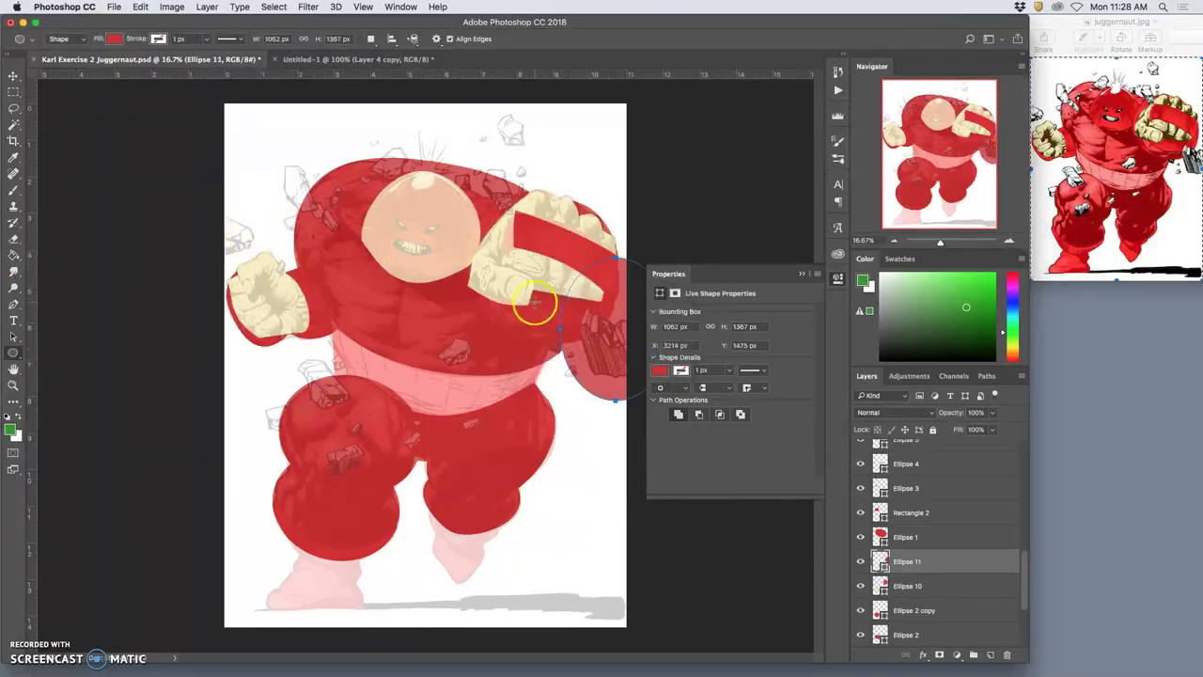
Step: Warp Ellipse 1 by lowering its top edge, reshaping its right side and lifting its top-left corner
click(14, 75)
click(356, 177)
key(ctrl+t)
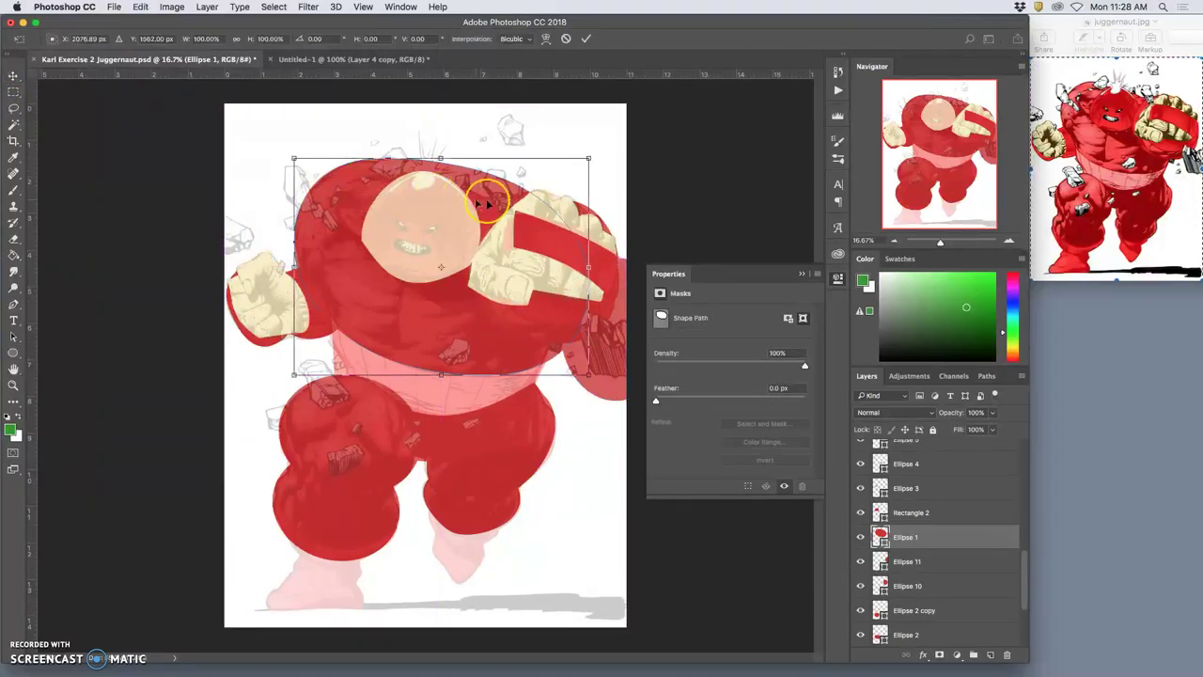
right_click(513, 194)
click(536, 272)
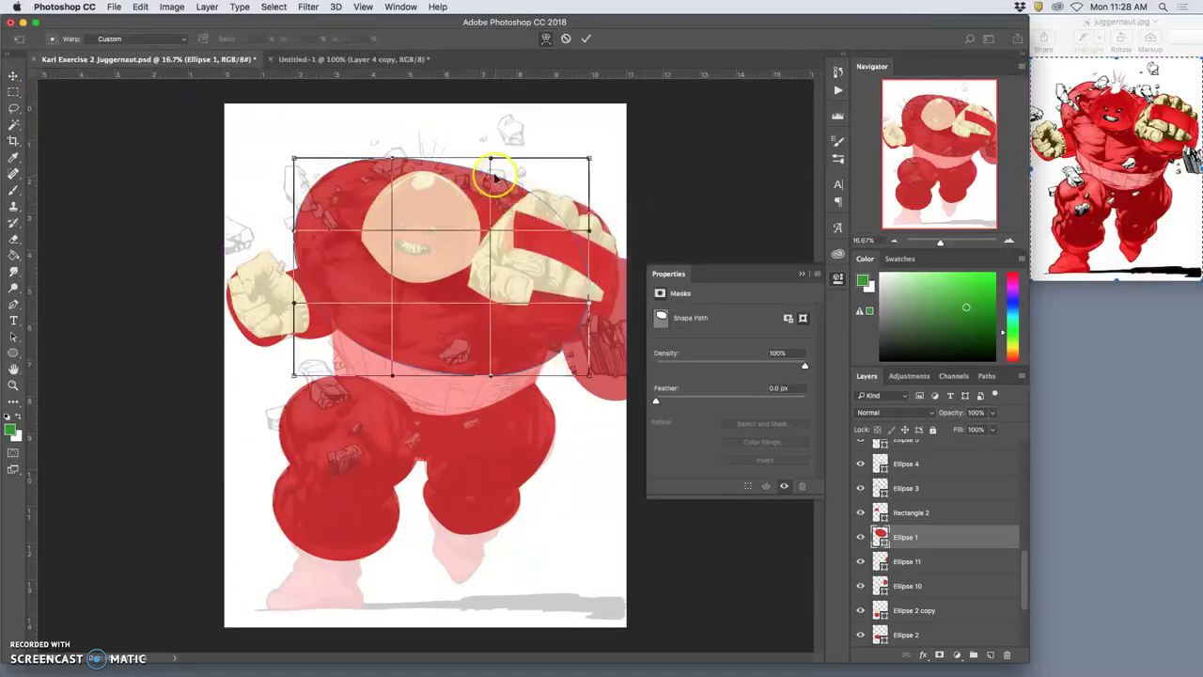
drag(478, 160, 478, 188)
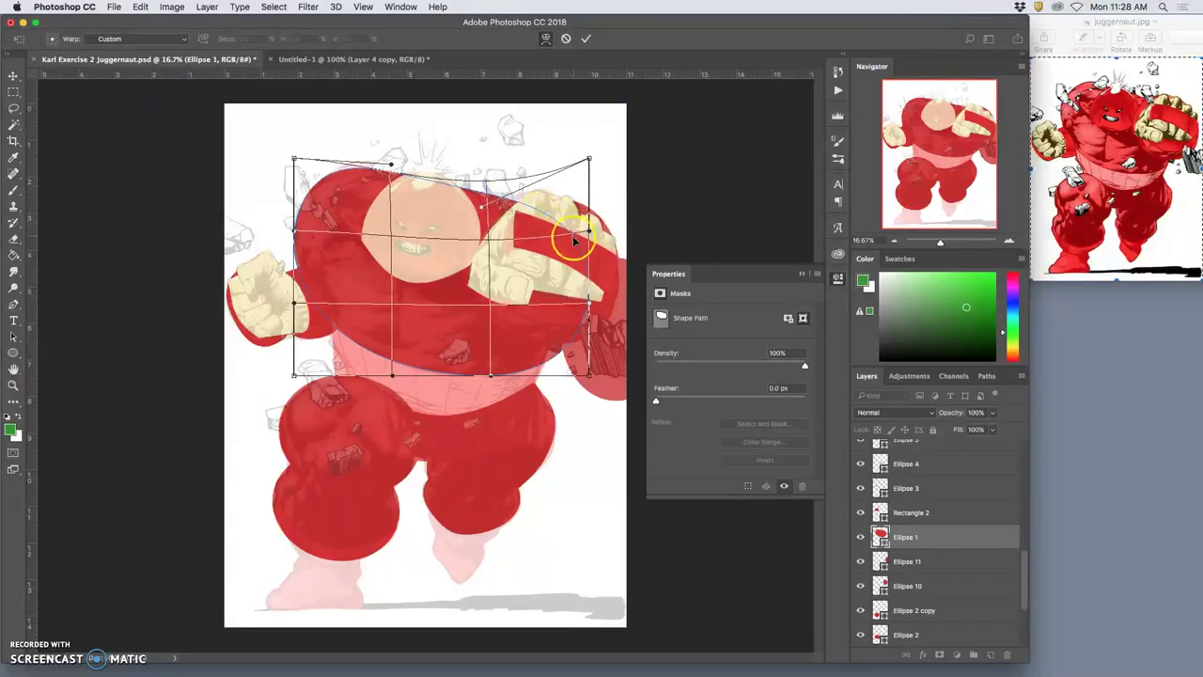
drag(584, 237, 590, 209)
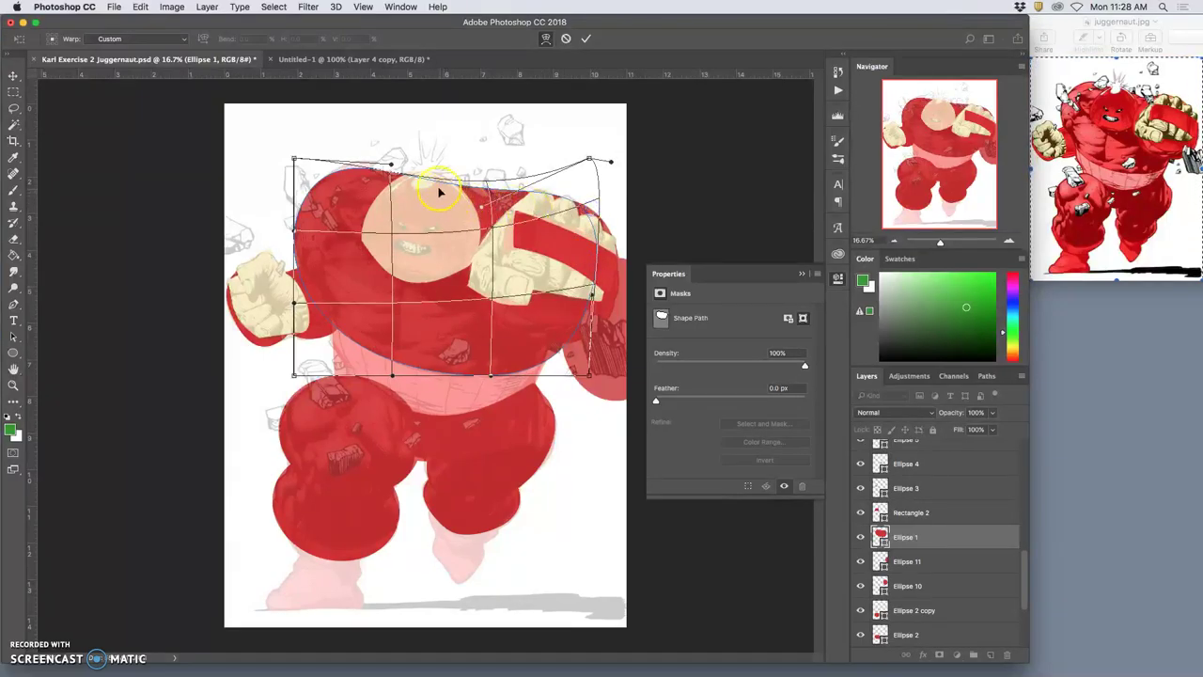
drag(370, 178, 338, 166)
scroll(919, 582, up, 10)
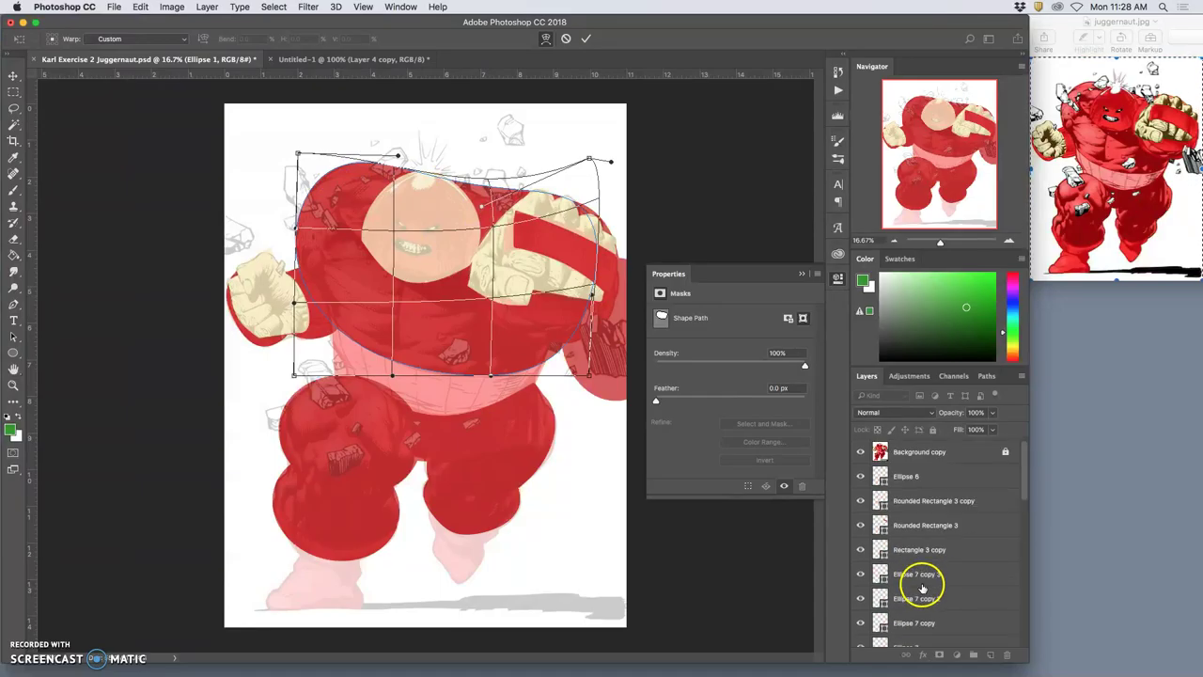
scroll(919, 583, down, 10)
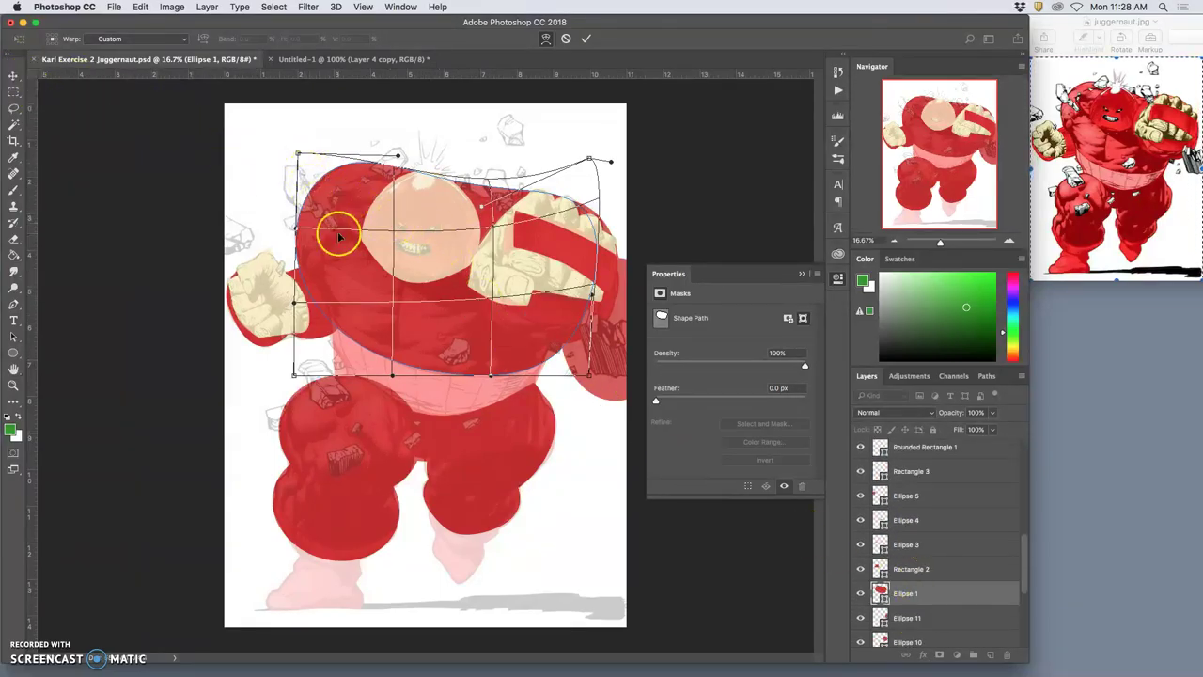
key(Return)
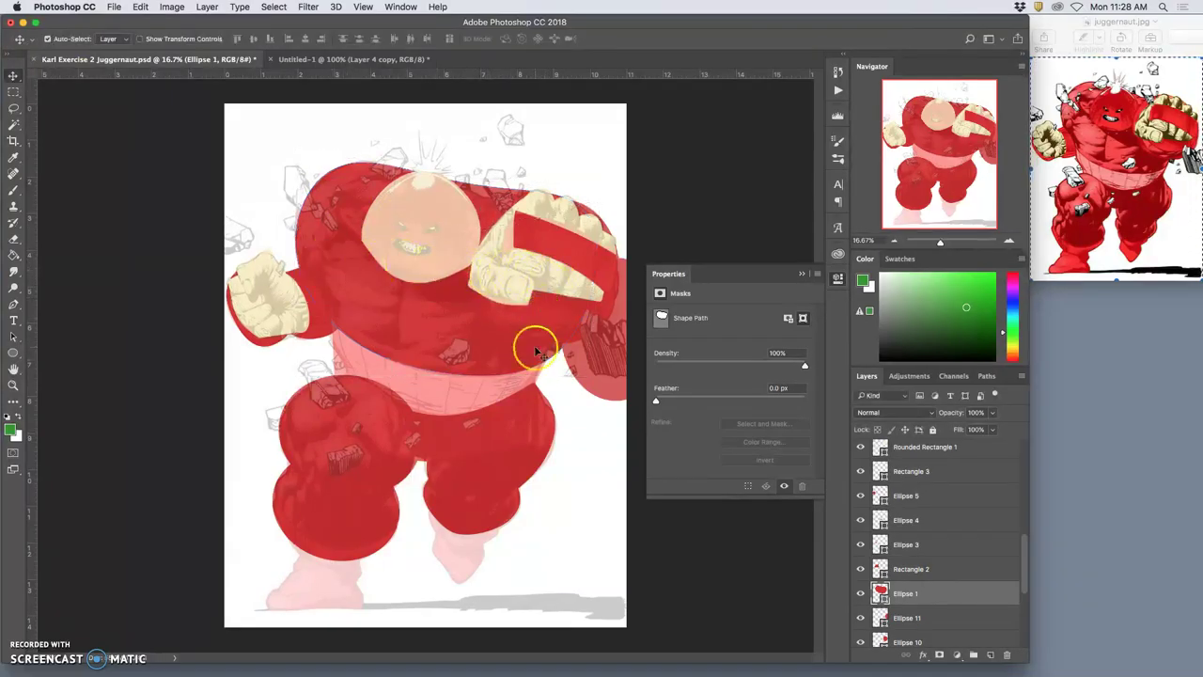
scroll(910, 526, up, 5)
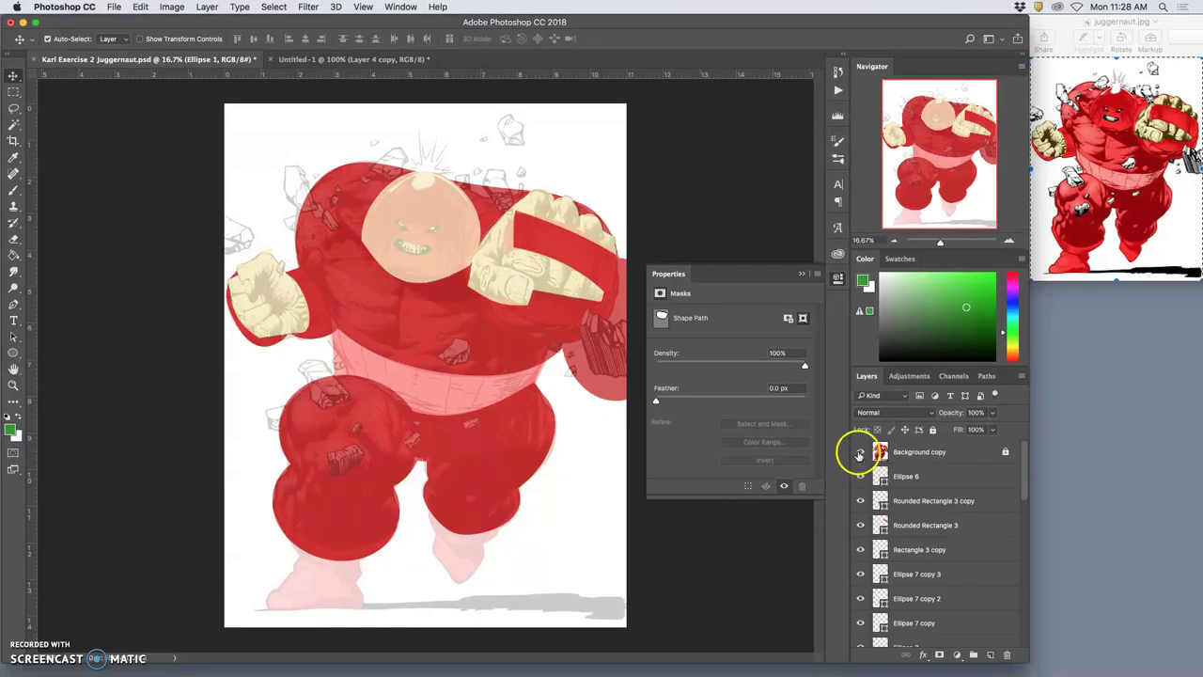
click(859, 452)
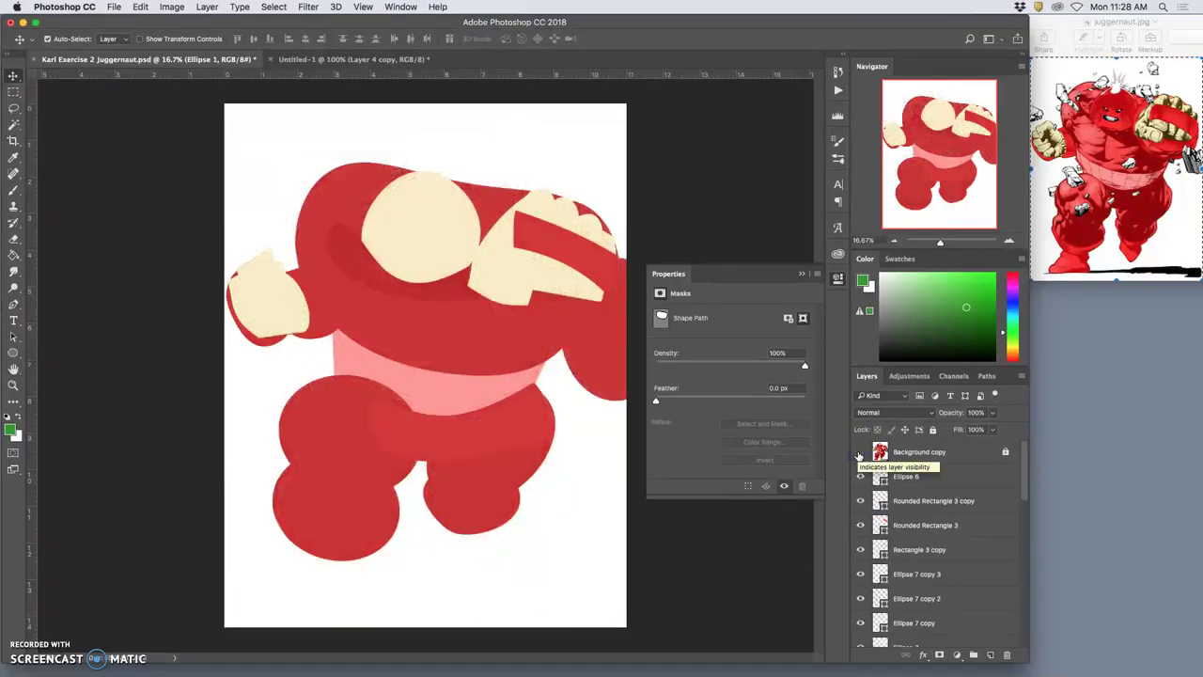
click(859, 452)
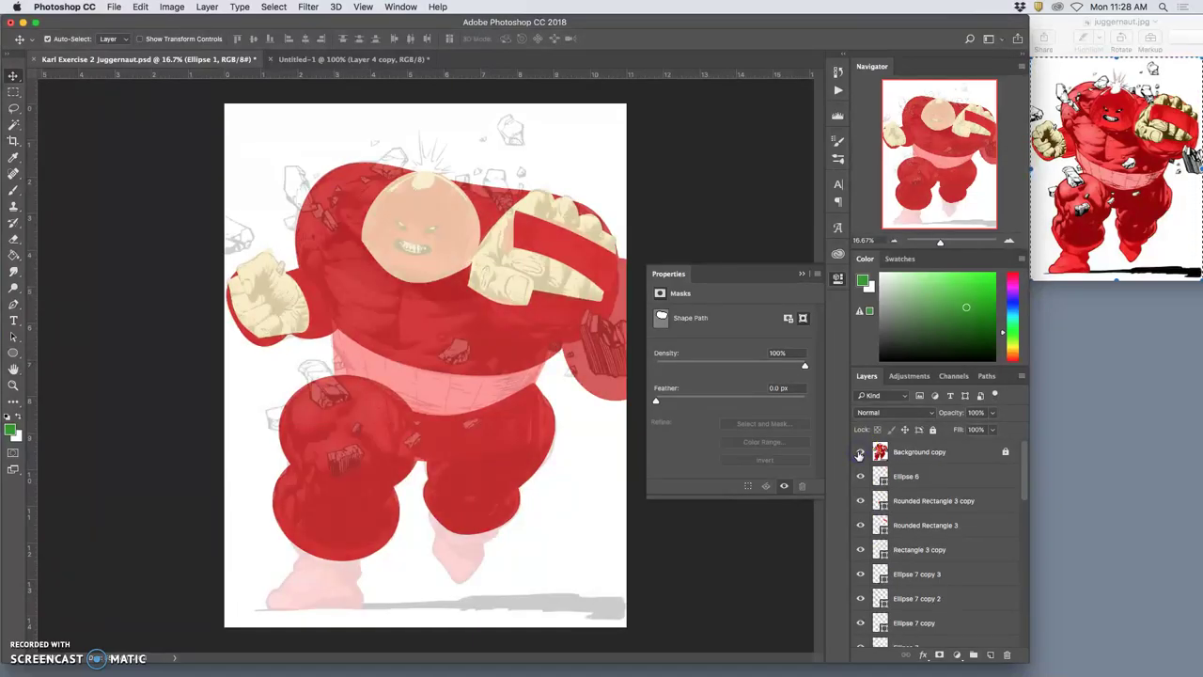
drag(599, 366, 340, 577)
key(super+z)
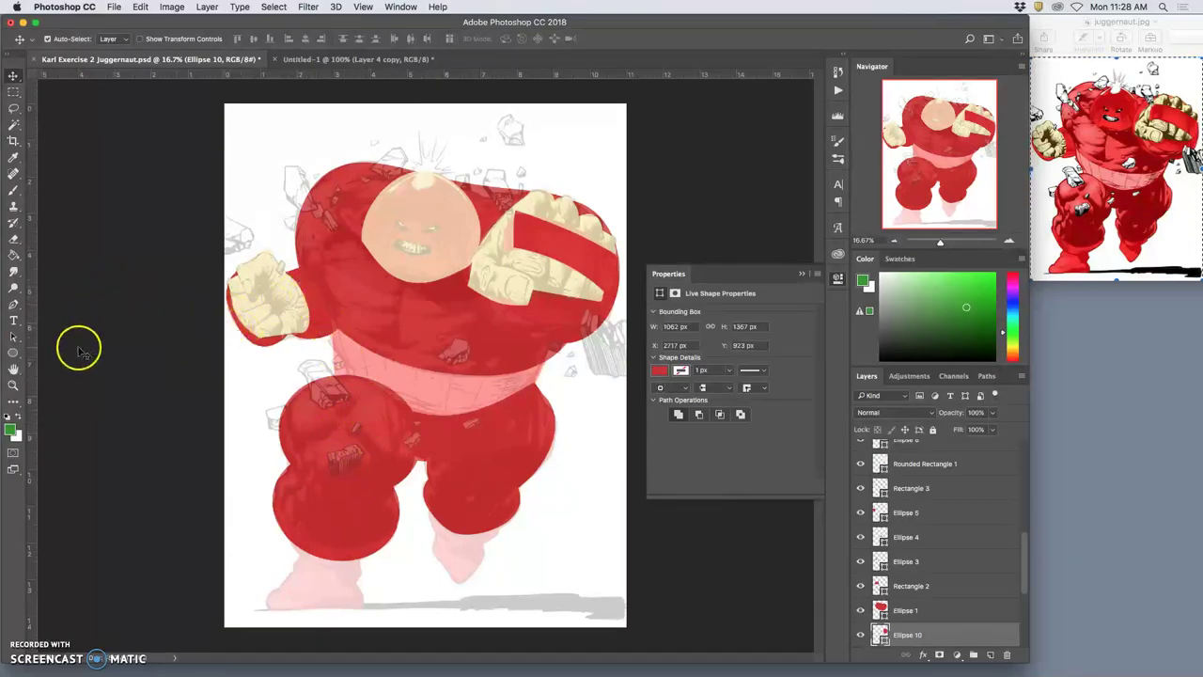
Step: Draw a red rectangle under the left leg
click(315, 322)
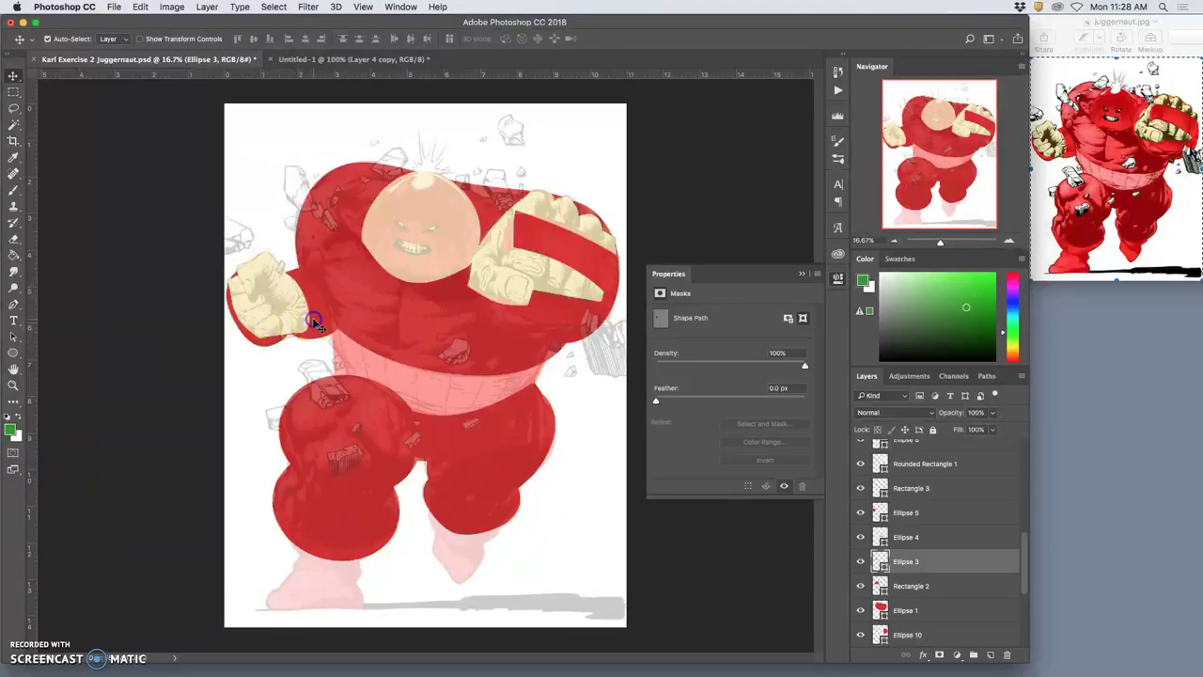
click(13, 351)
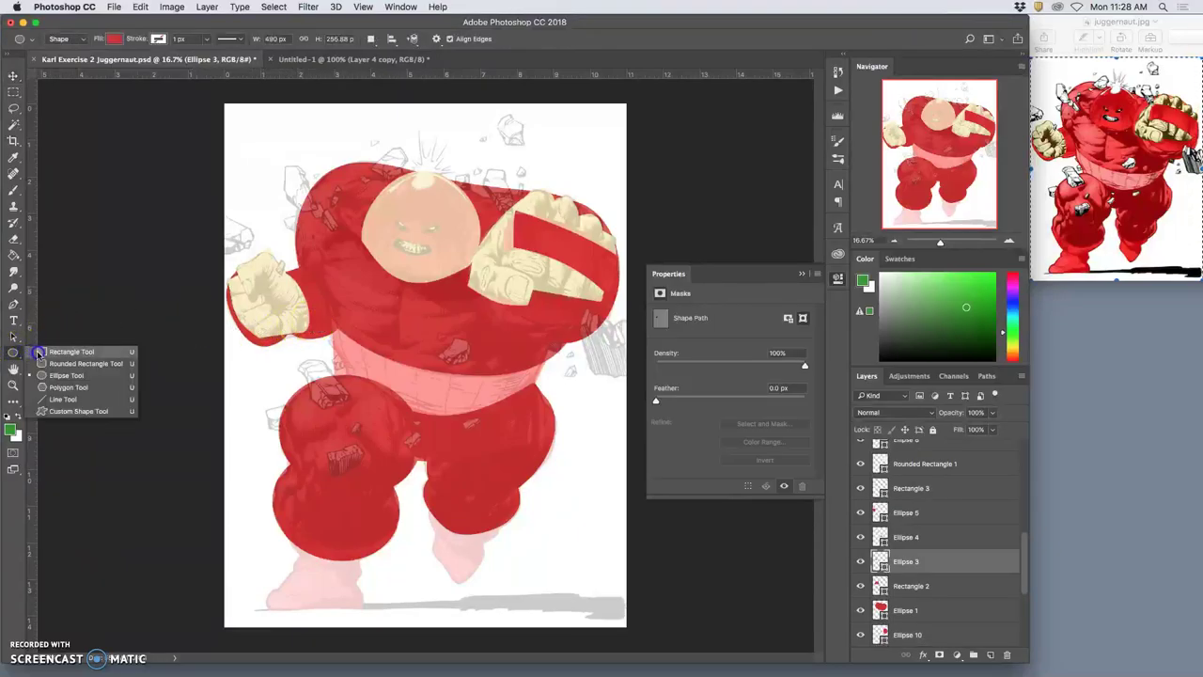
click(39, 352)
drag(262, 541, 369, 608)
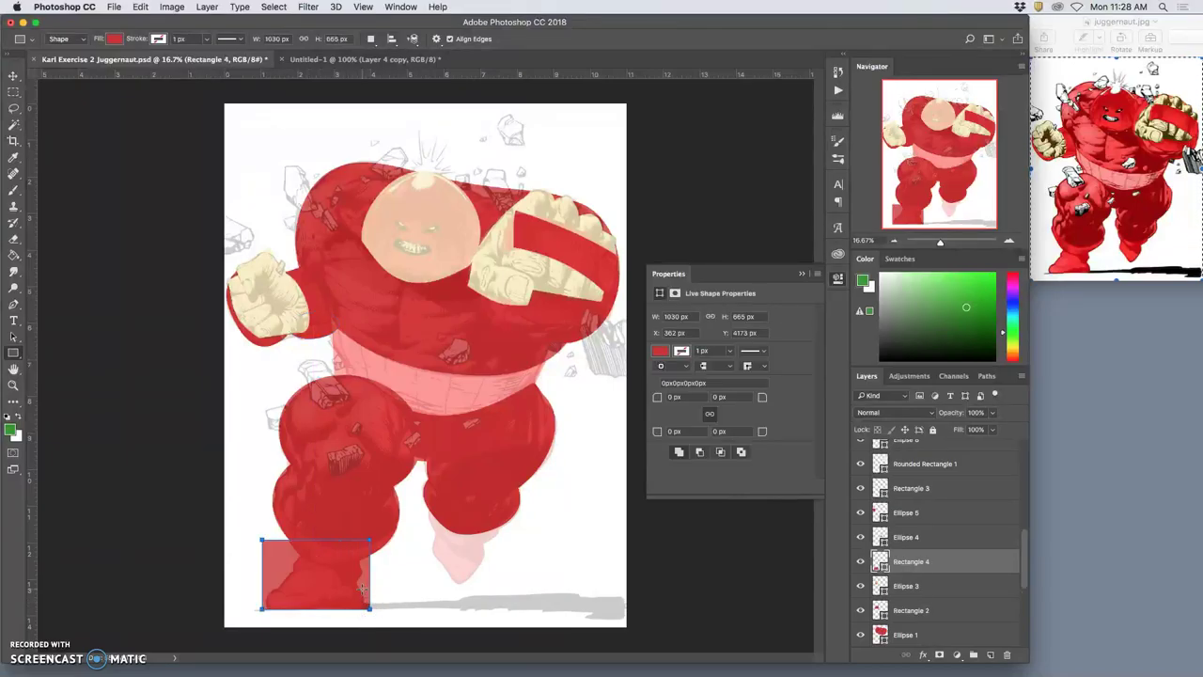
Step: Distort the rectangle's top corners inward into a wedge foot, then duplicate it
key(super+t)
right_click(346, 572)
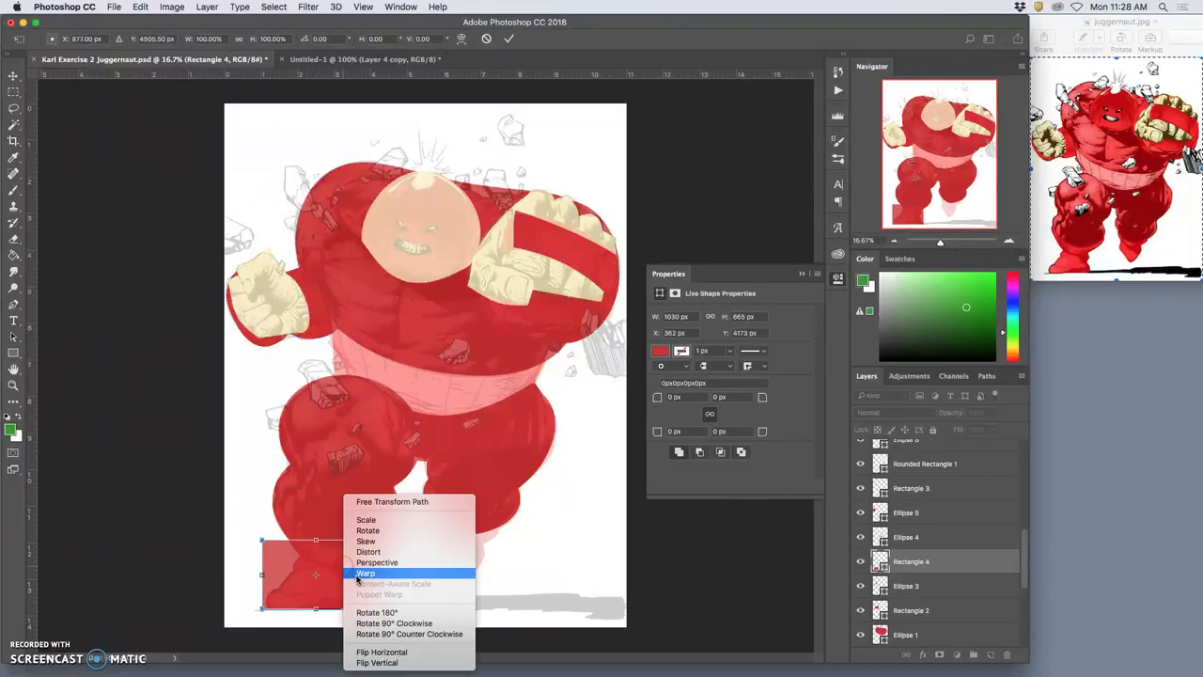
click(367, 552)
drag(268, 540, 361, 550)
click(369, 543)
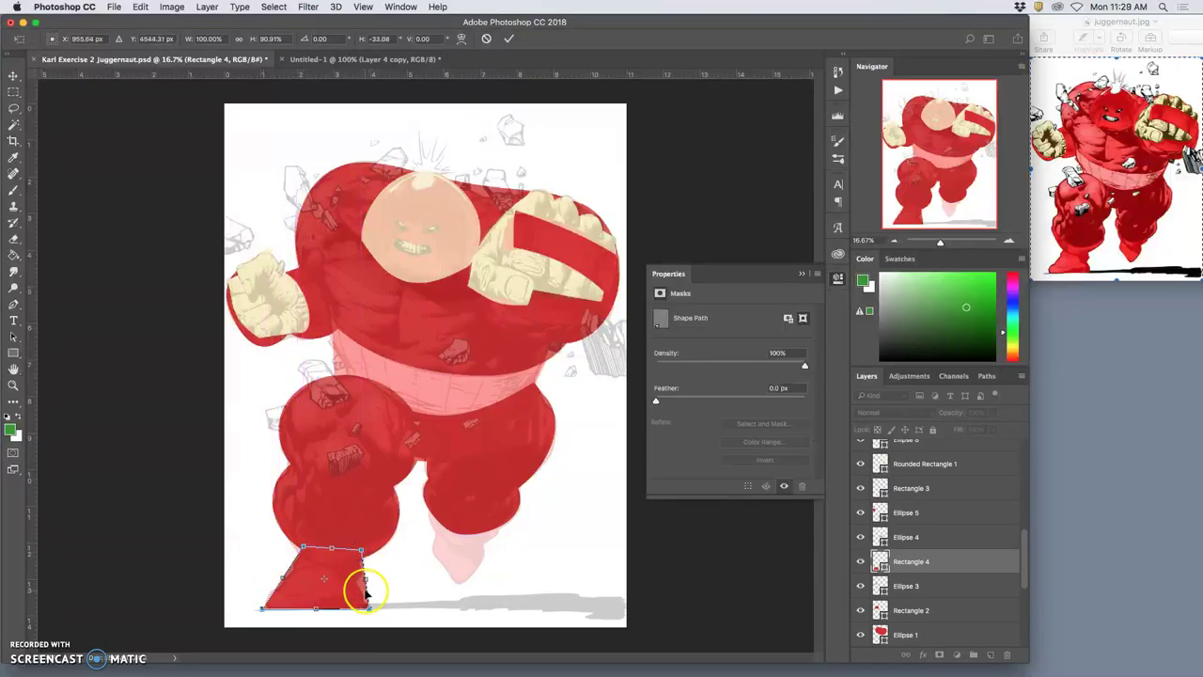
key(Return)
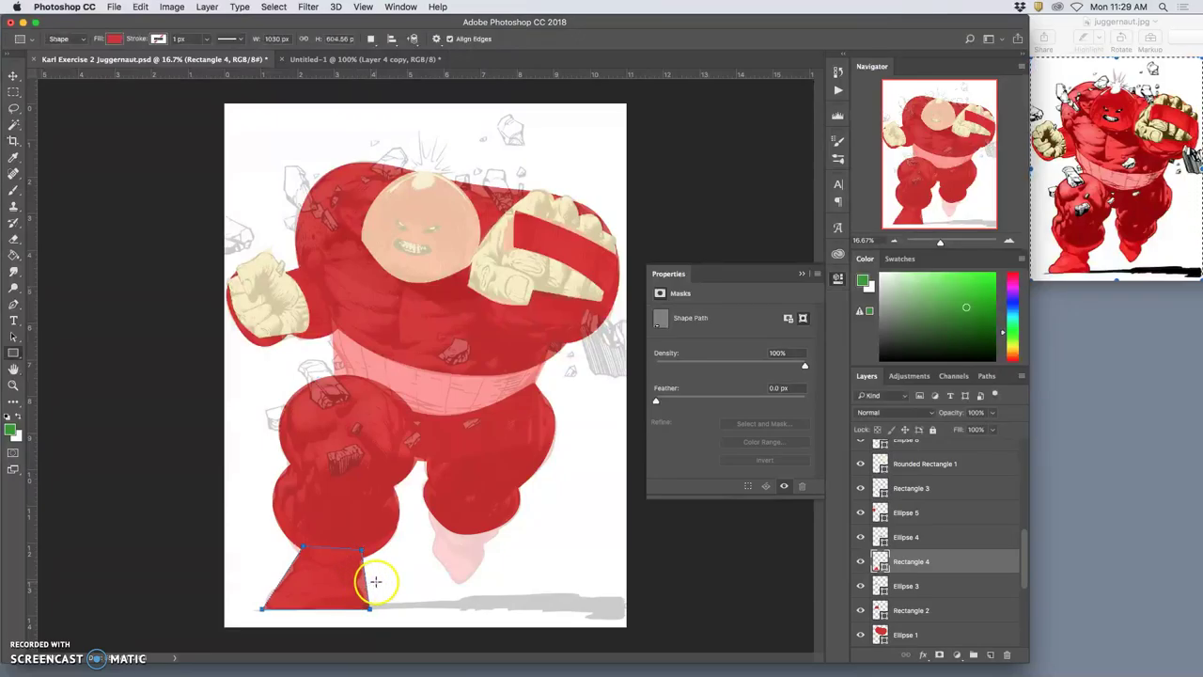
key(ctrl+j)
Step: Rotate the wedge copy about -79° under the right leg, narrow it, and warp it into a point
key(ctrl+t)
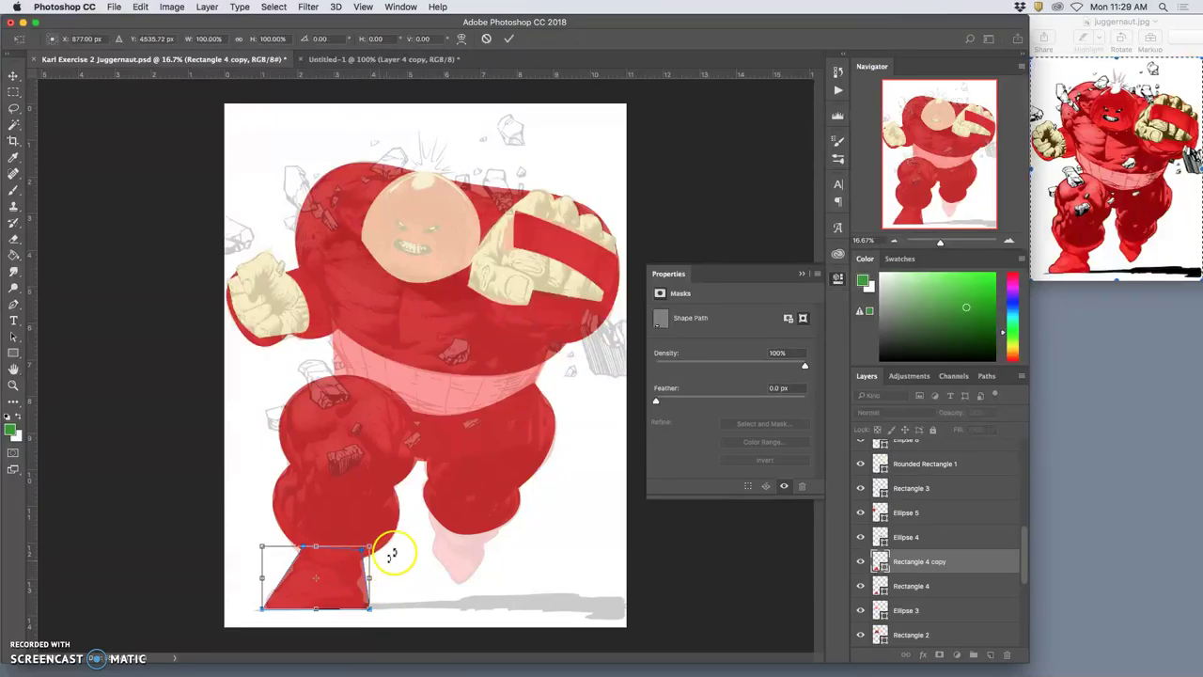
drag(396, 533, 423, 527)
drag(502, 567, 480, 613)
drag(442, 573, 470, 540)
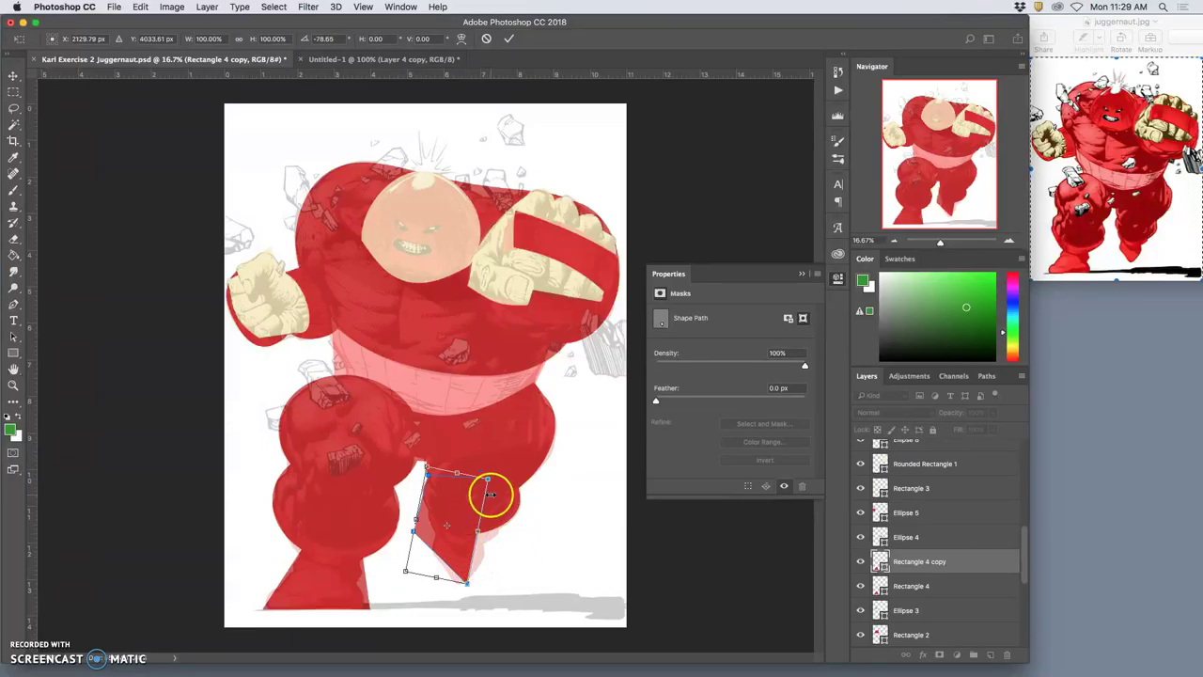
drag(486, 478, 489, 516)
mouse_move(420, 545)
mouse_down()
mouse_move(404, 564)
mouse_move(432, 534)
mouse_up()
right_click(472, 559)
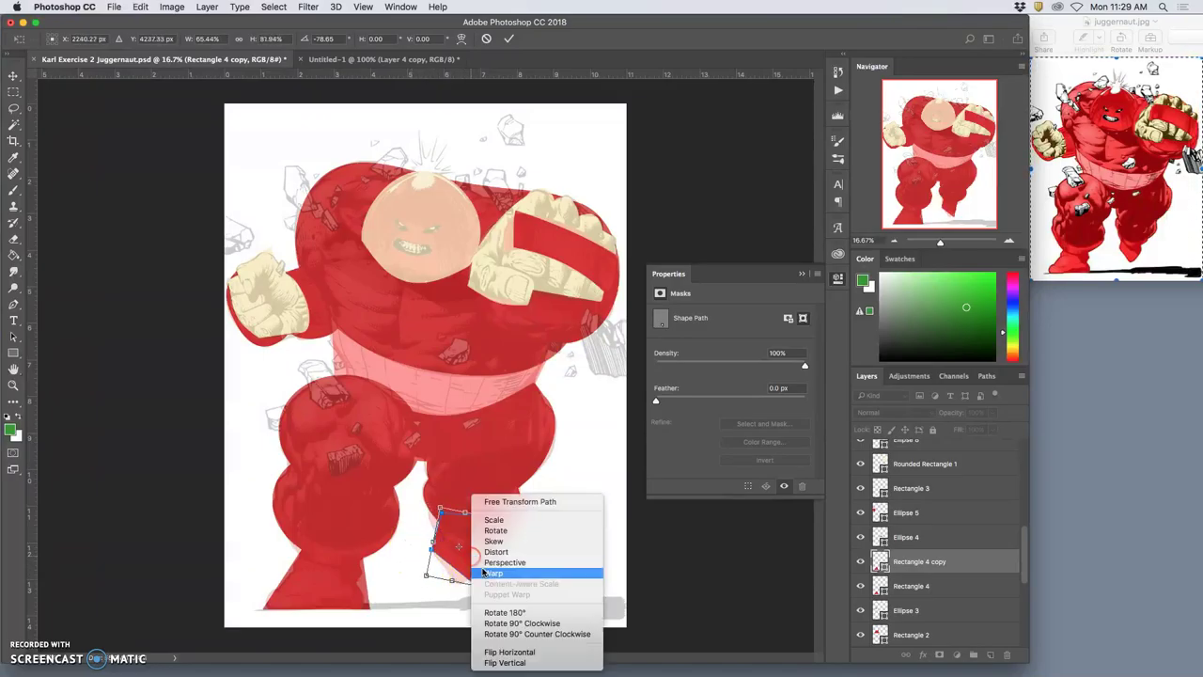
click(485, 569)
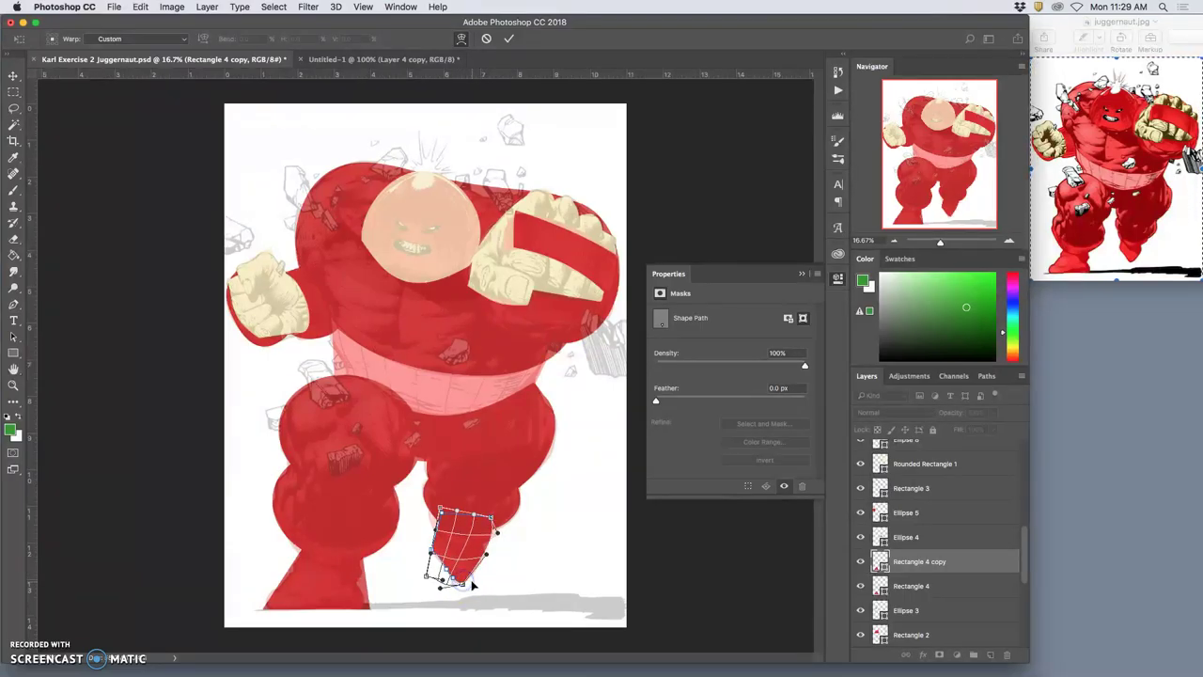
double_click(488, 535)
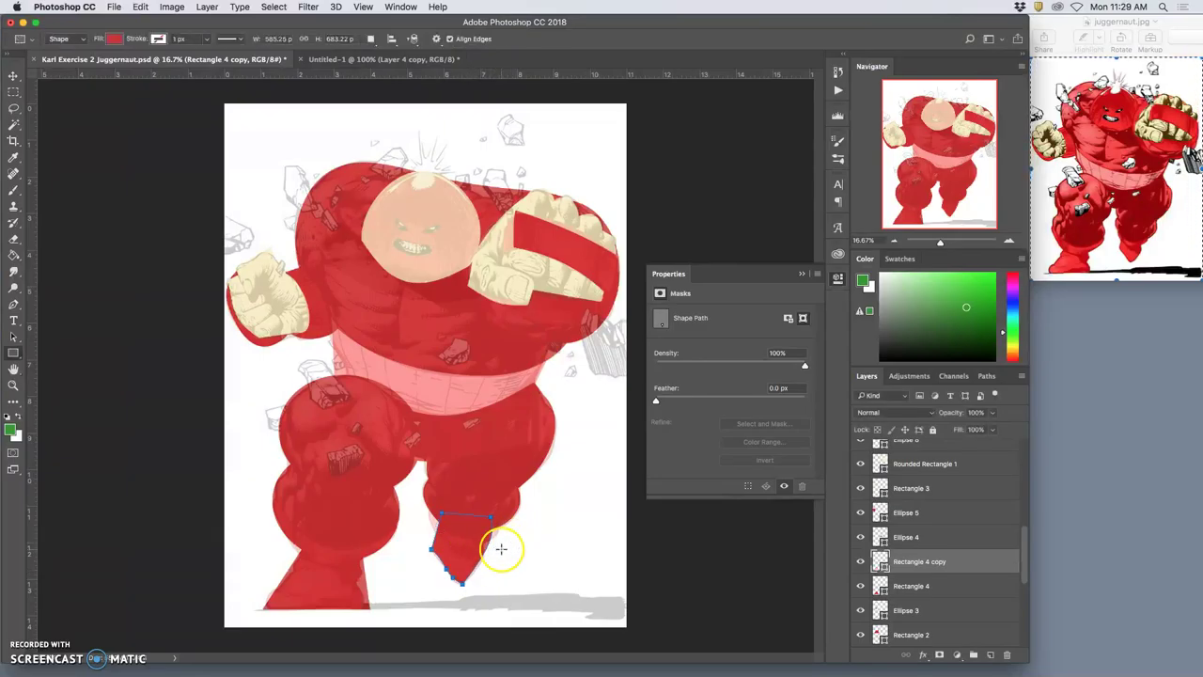